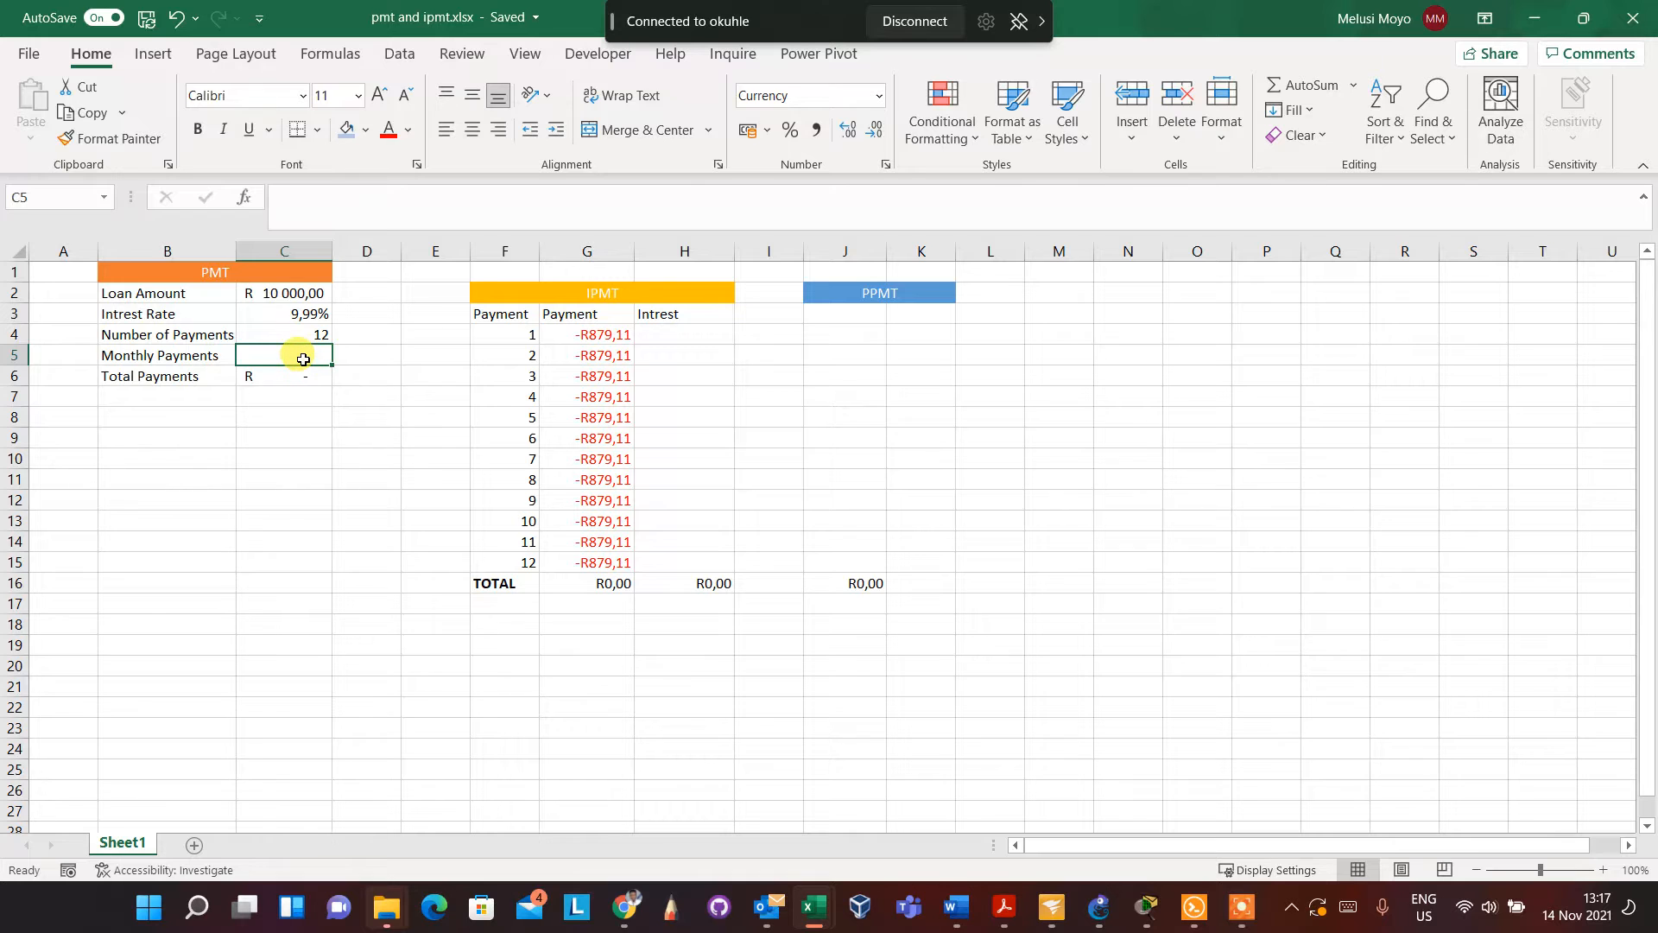
Start a PMT formula in the Monthly Payments cell C5 with C3/12 as the rate argument
type("=")
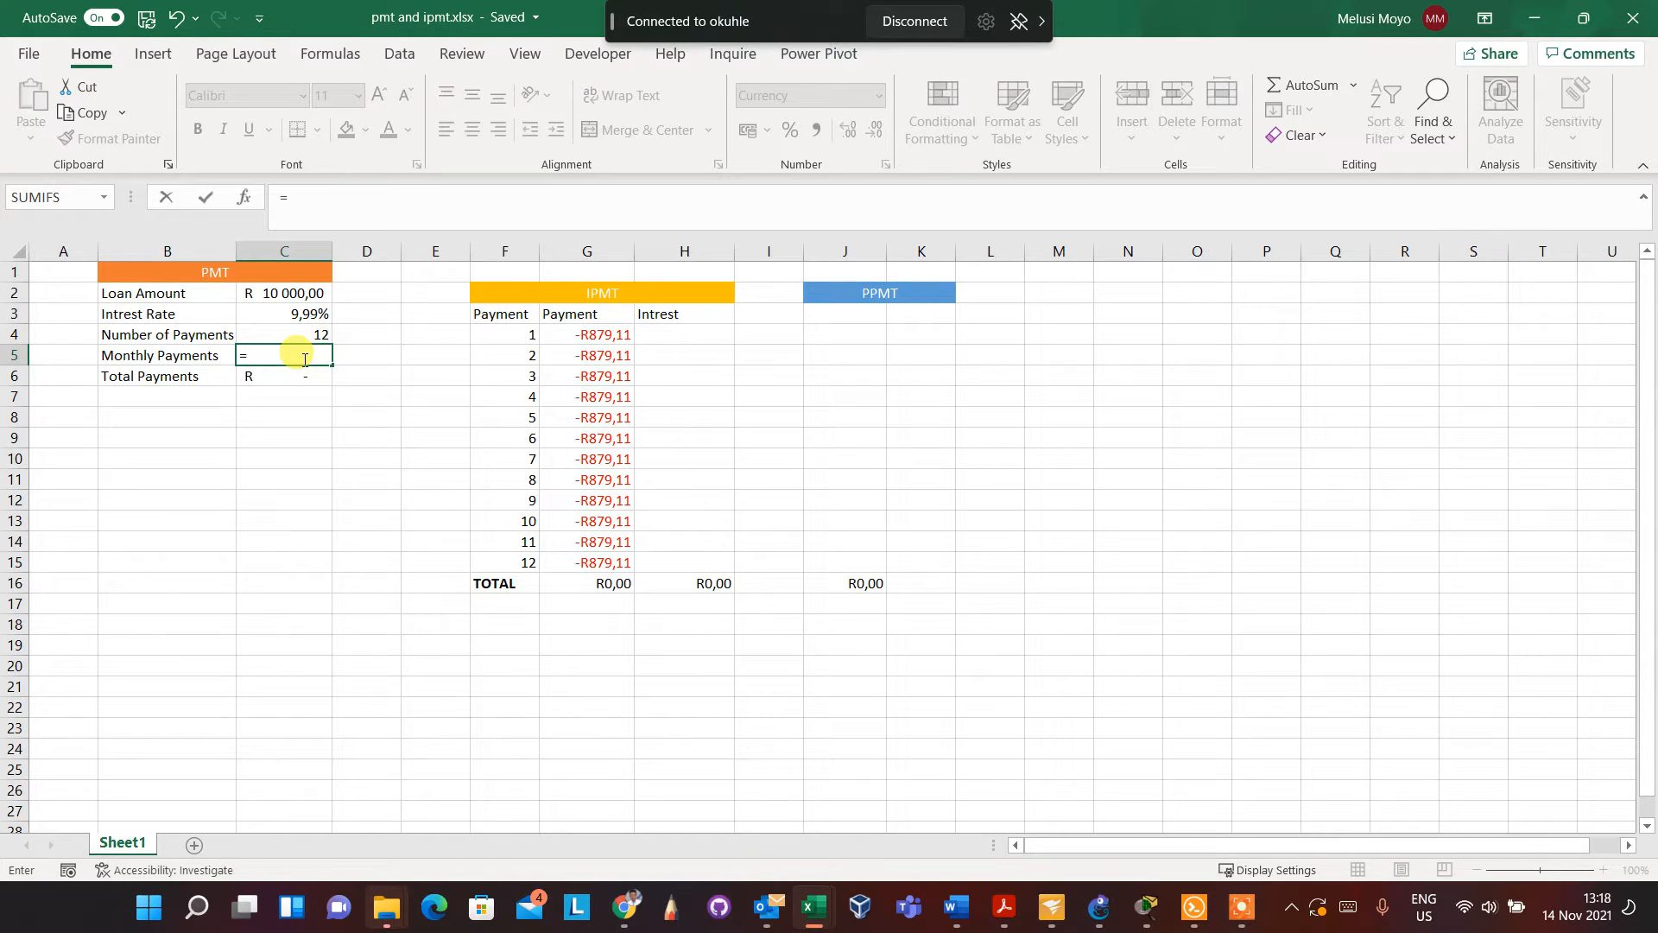
type("pmt")
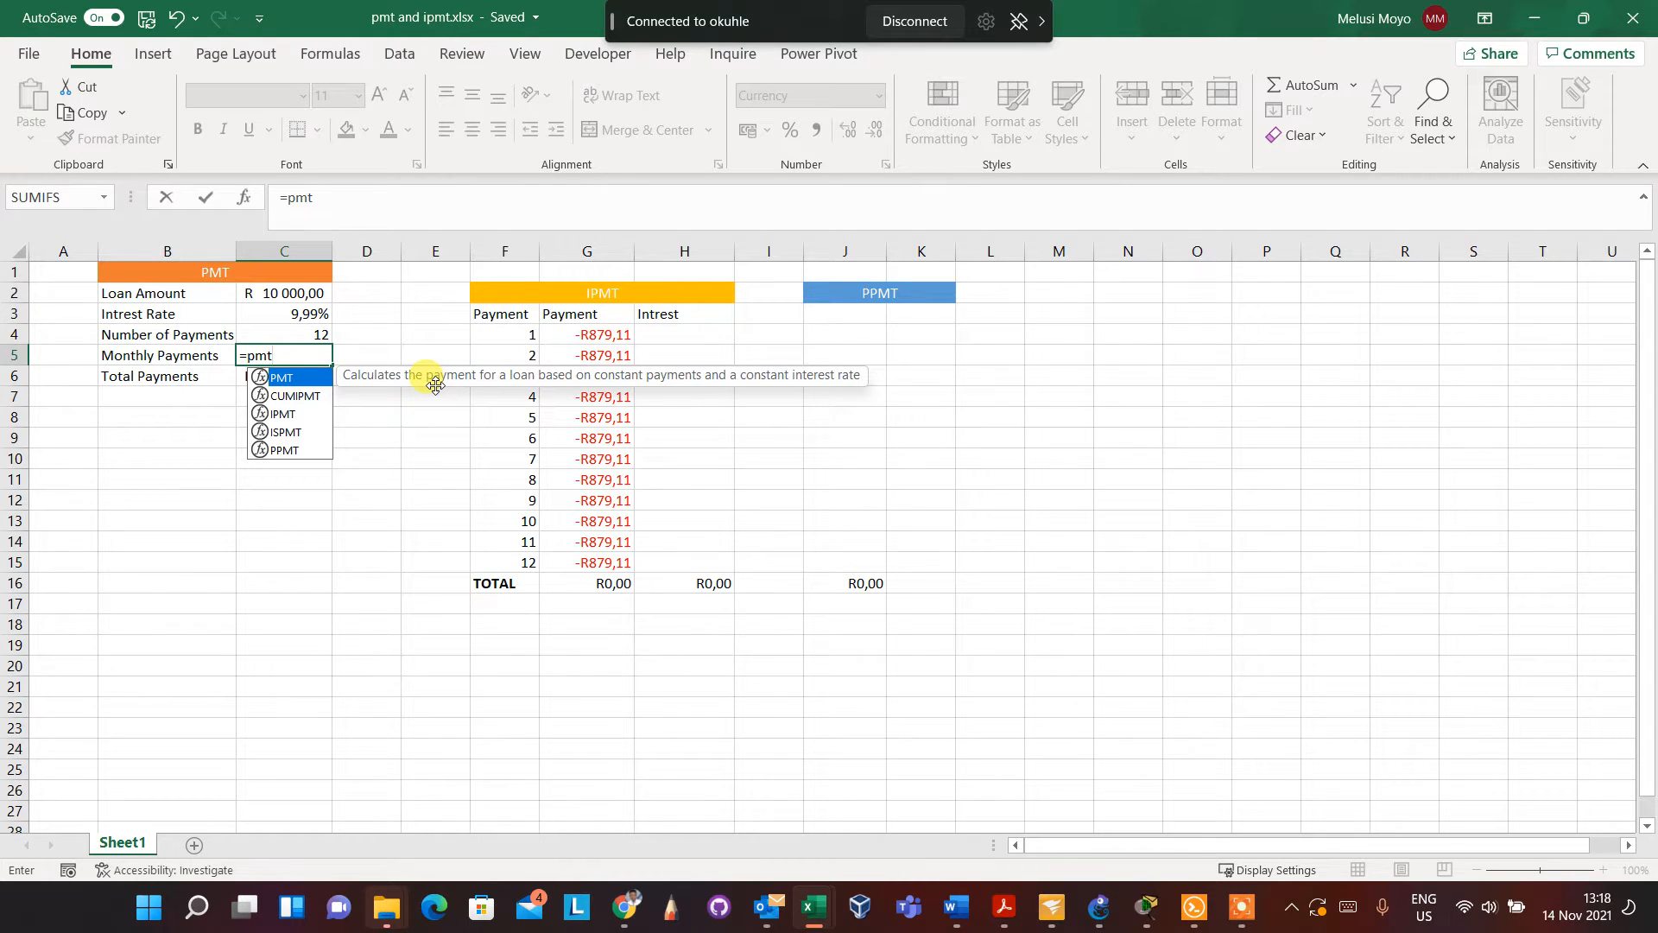
double_click(311, 373)
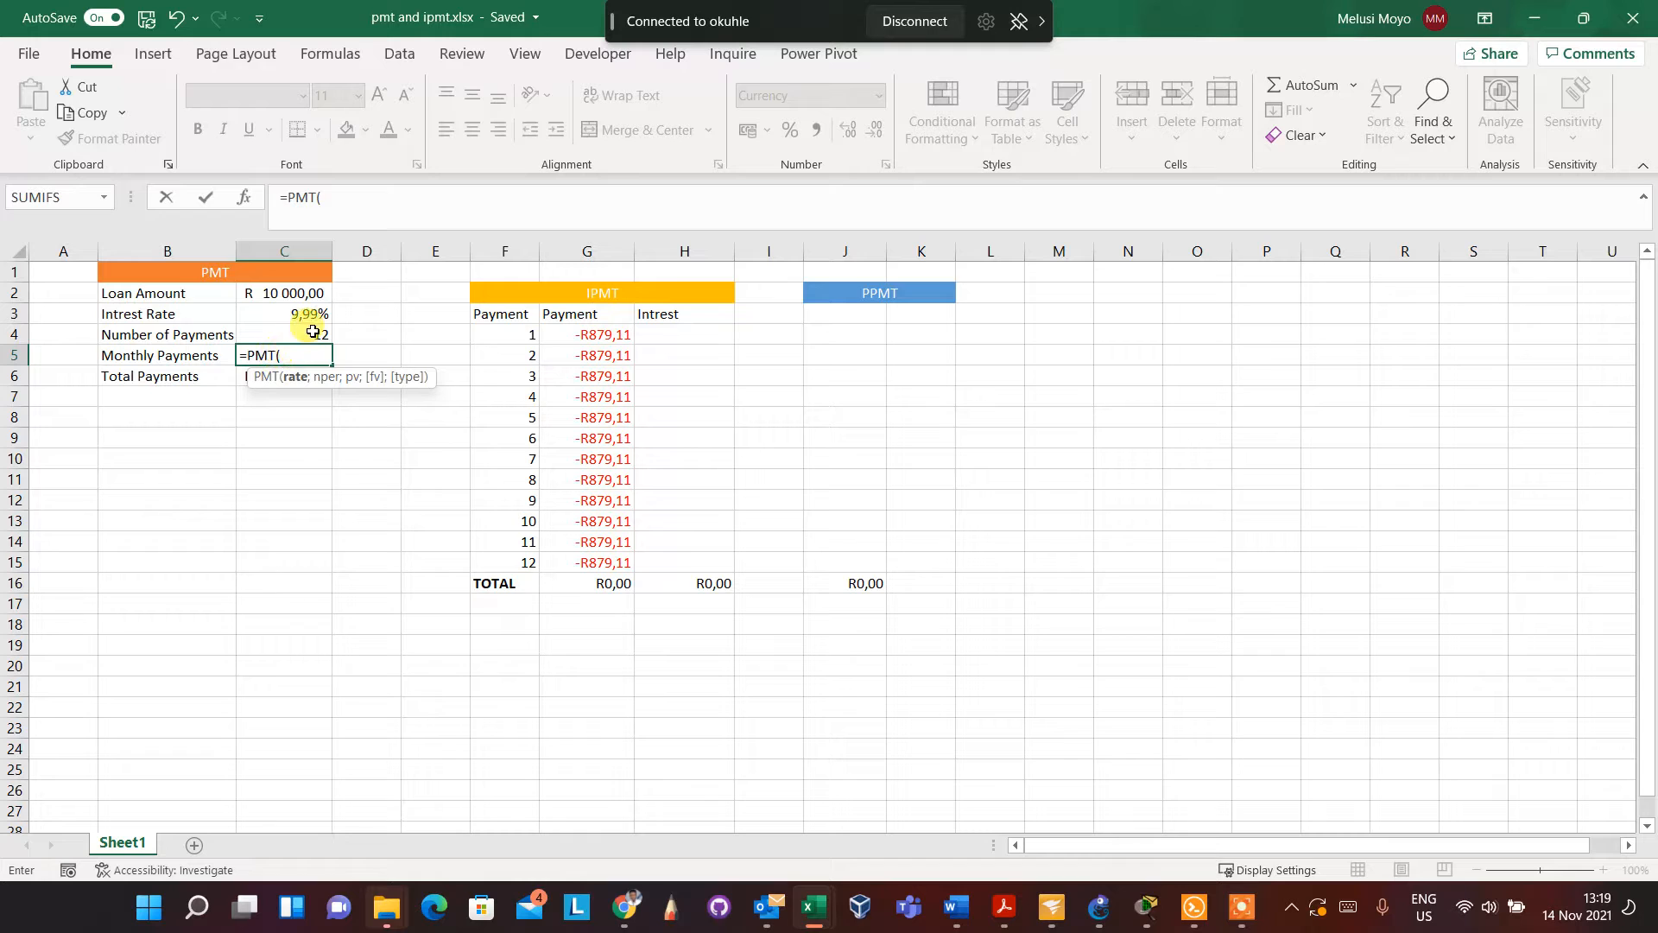
left_click(314, 315)
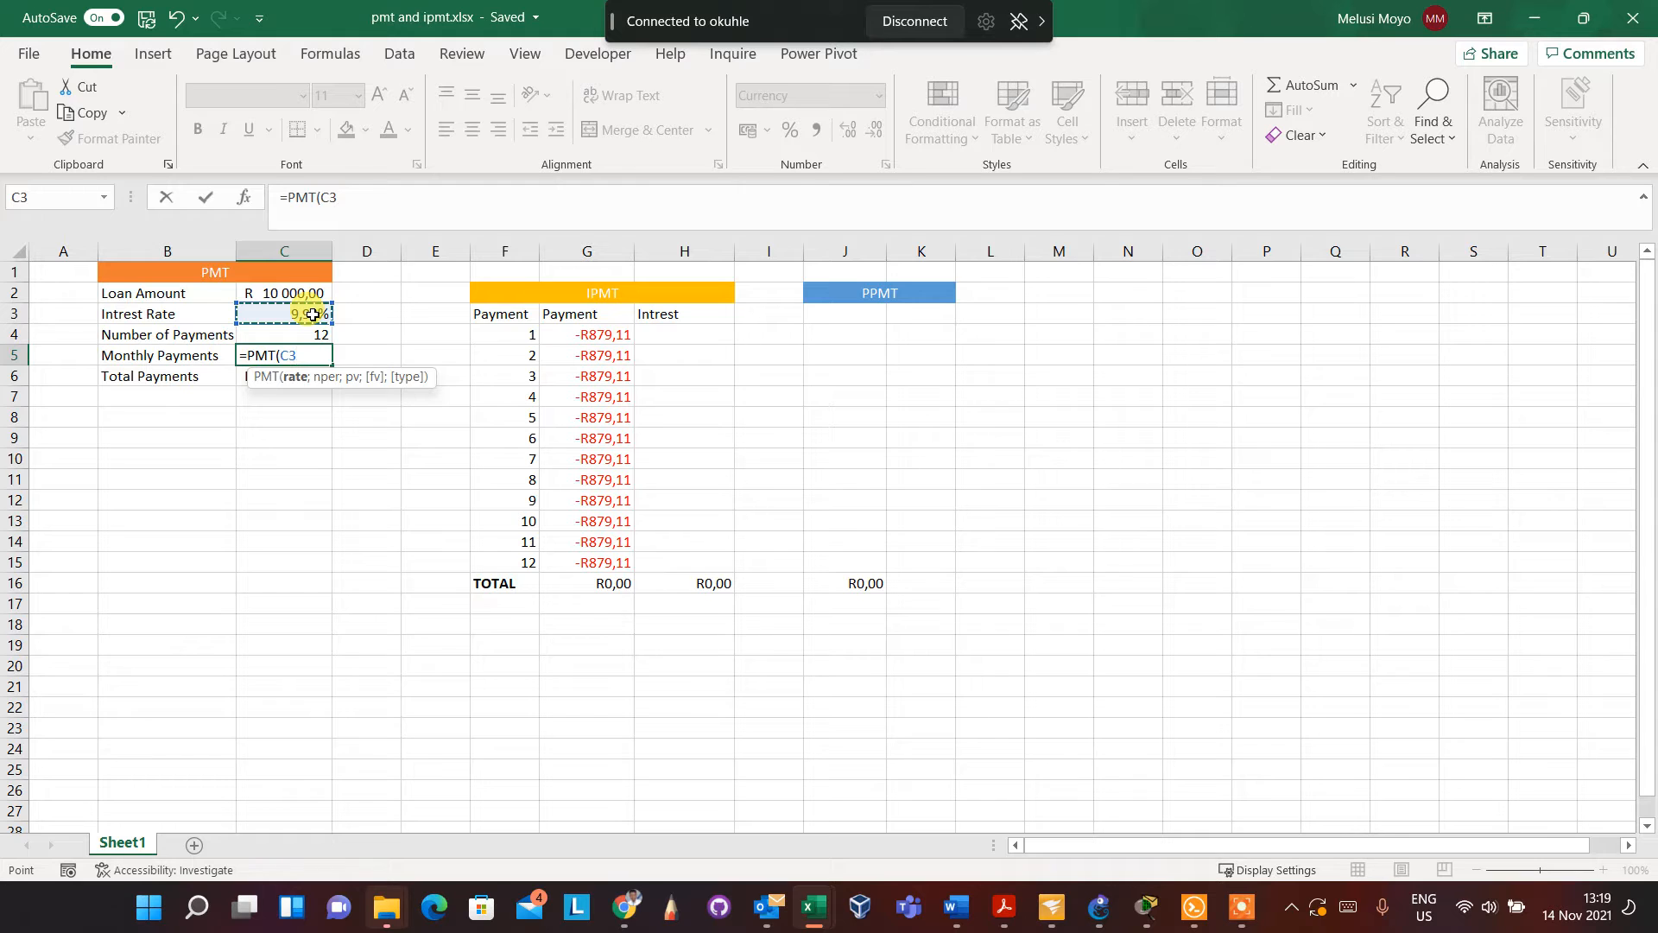
type("/12")
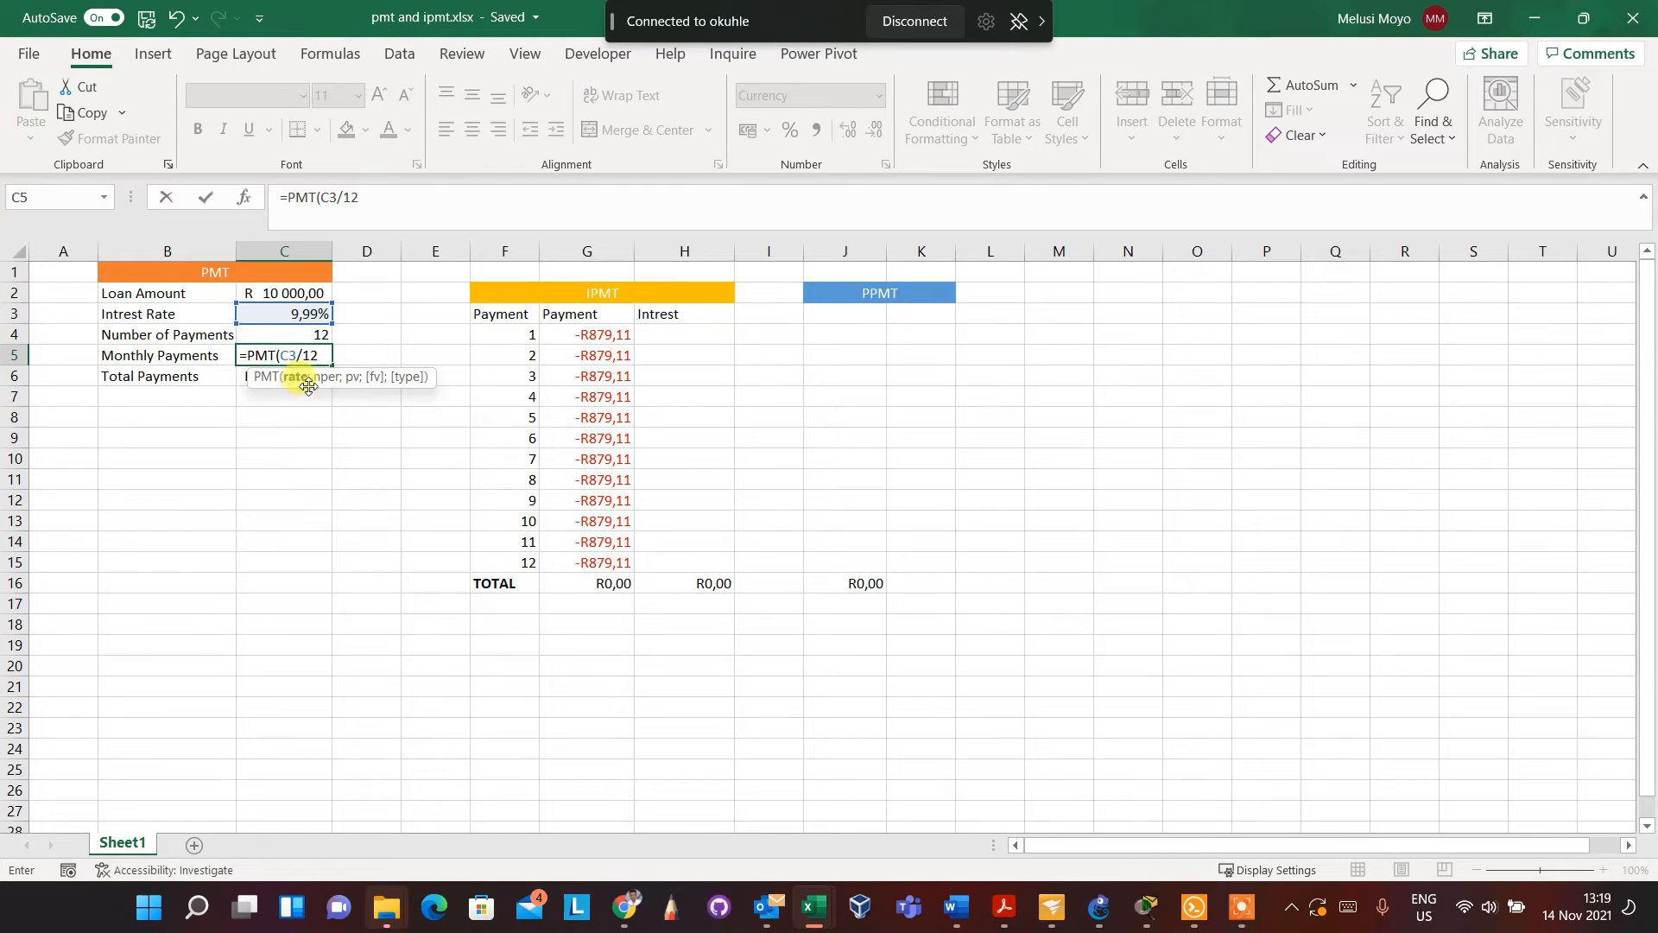
type(";")
type(";")
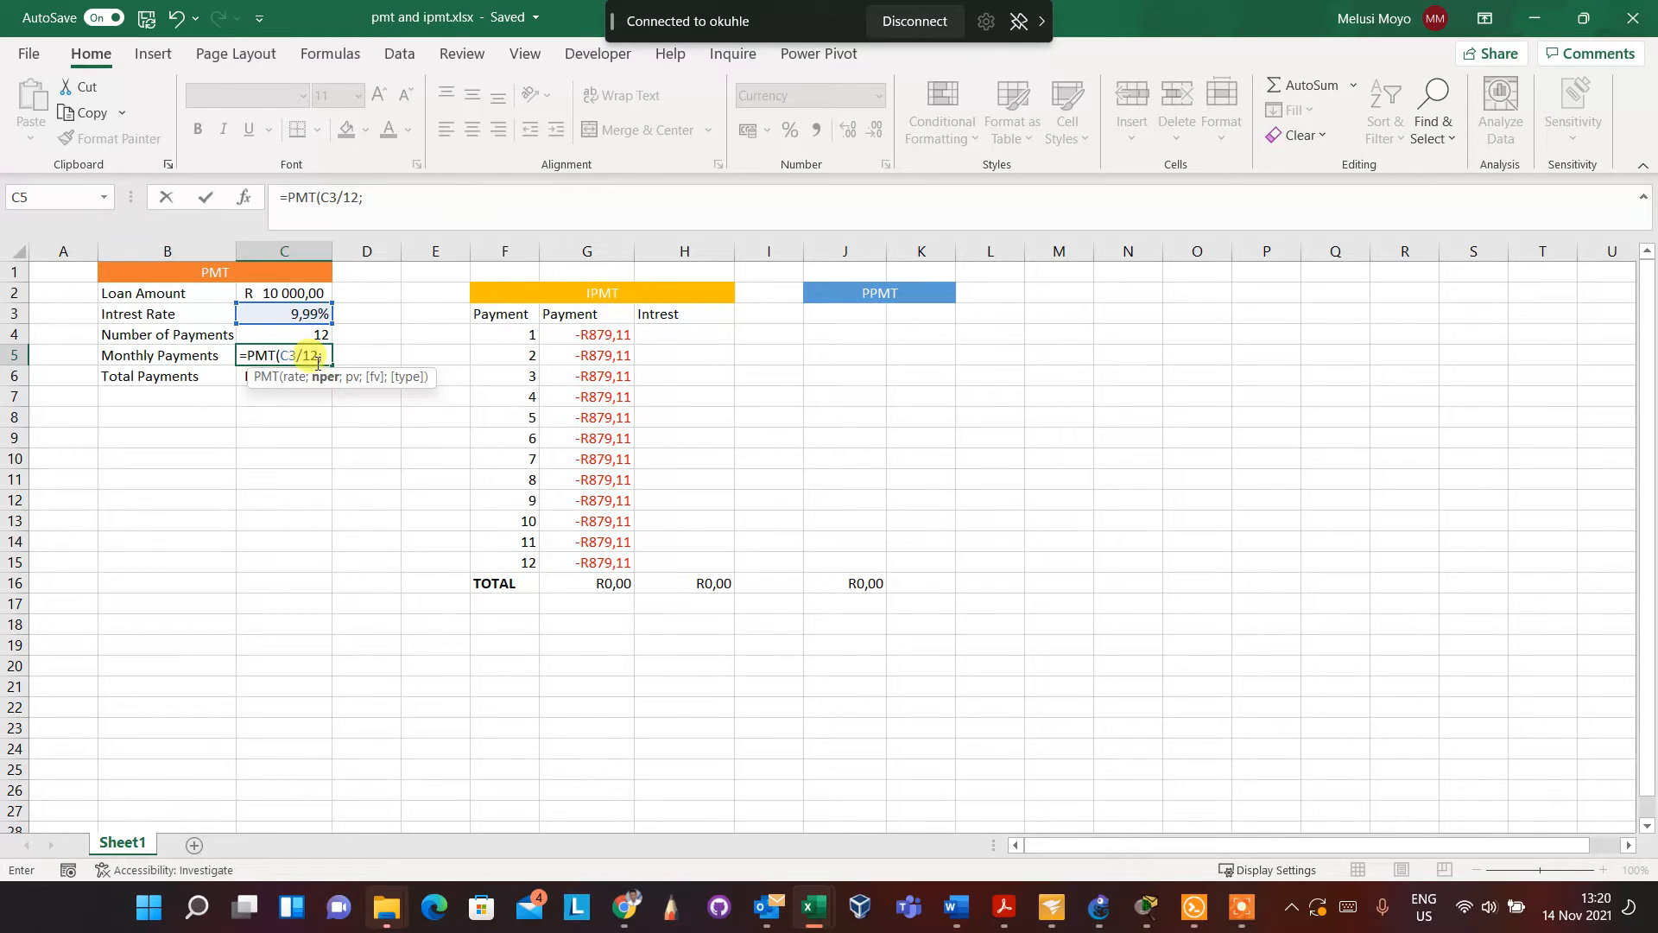
Complete the PMT formula in C5 with C4 as the number of payments and C2 as the present value
left_click(298, 332)
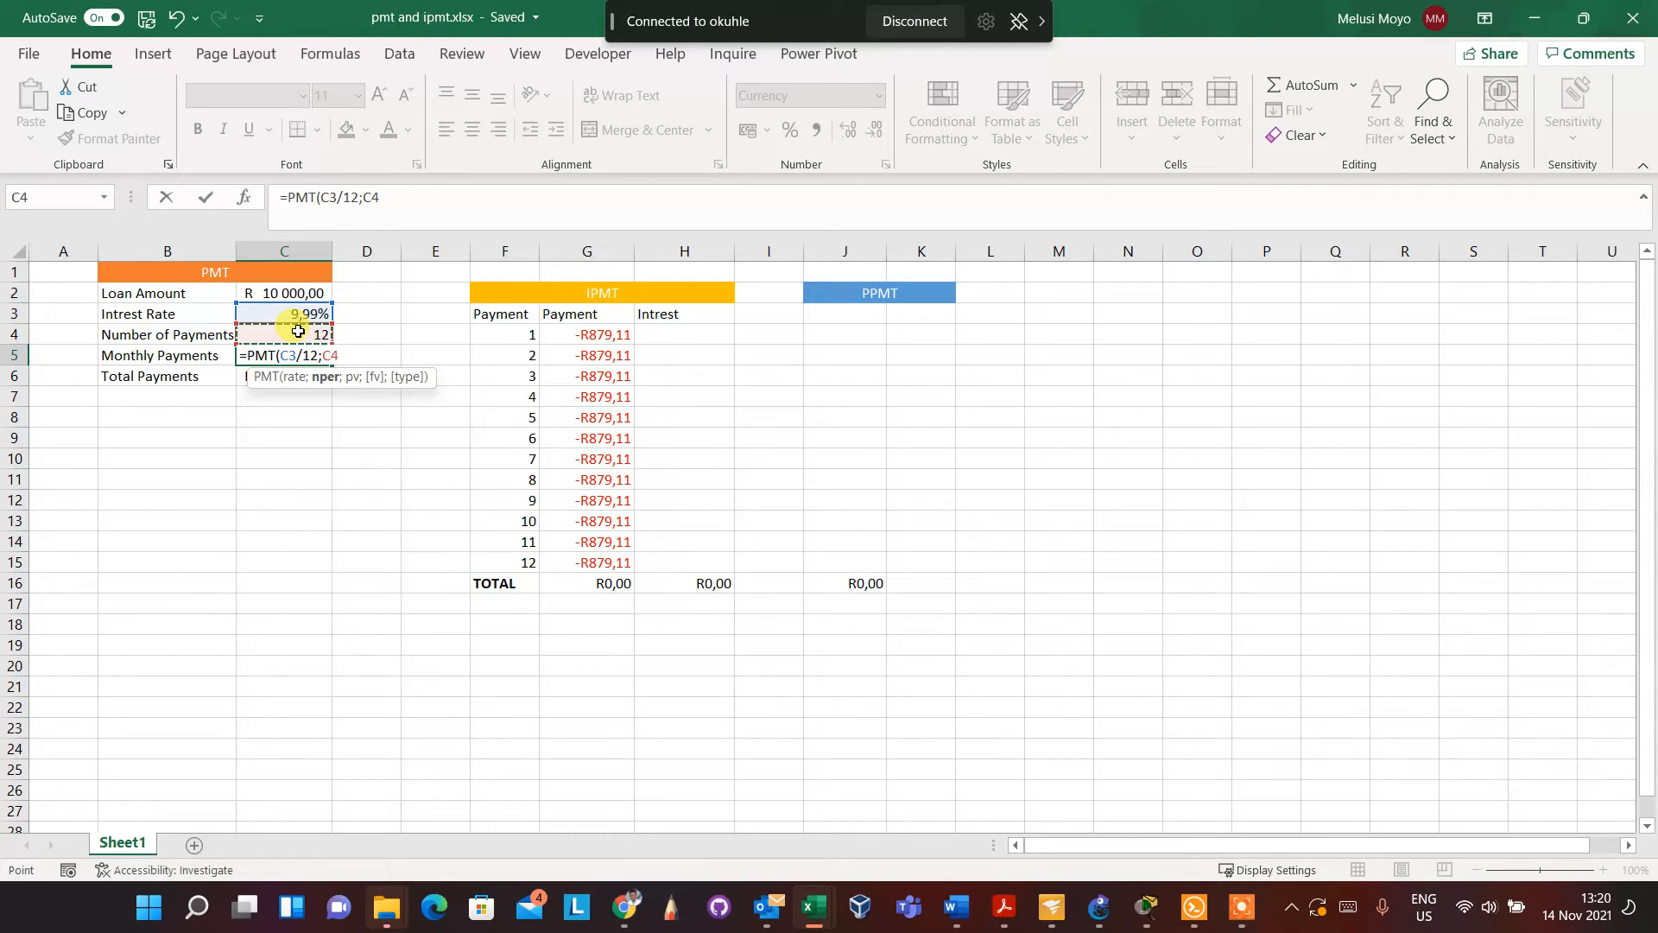
type(";")
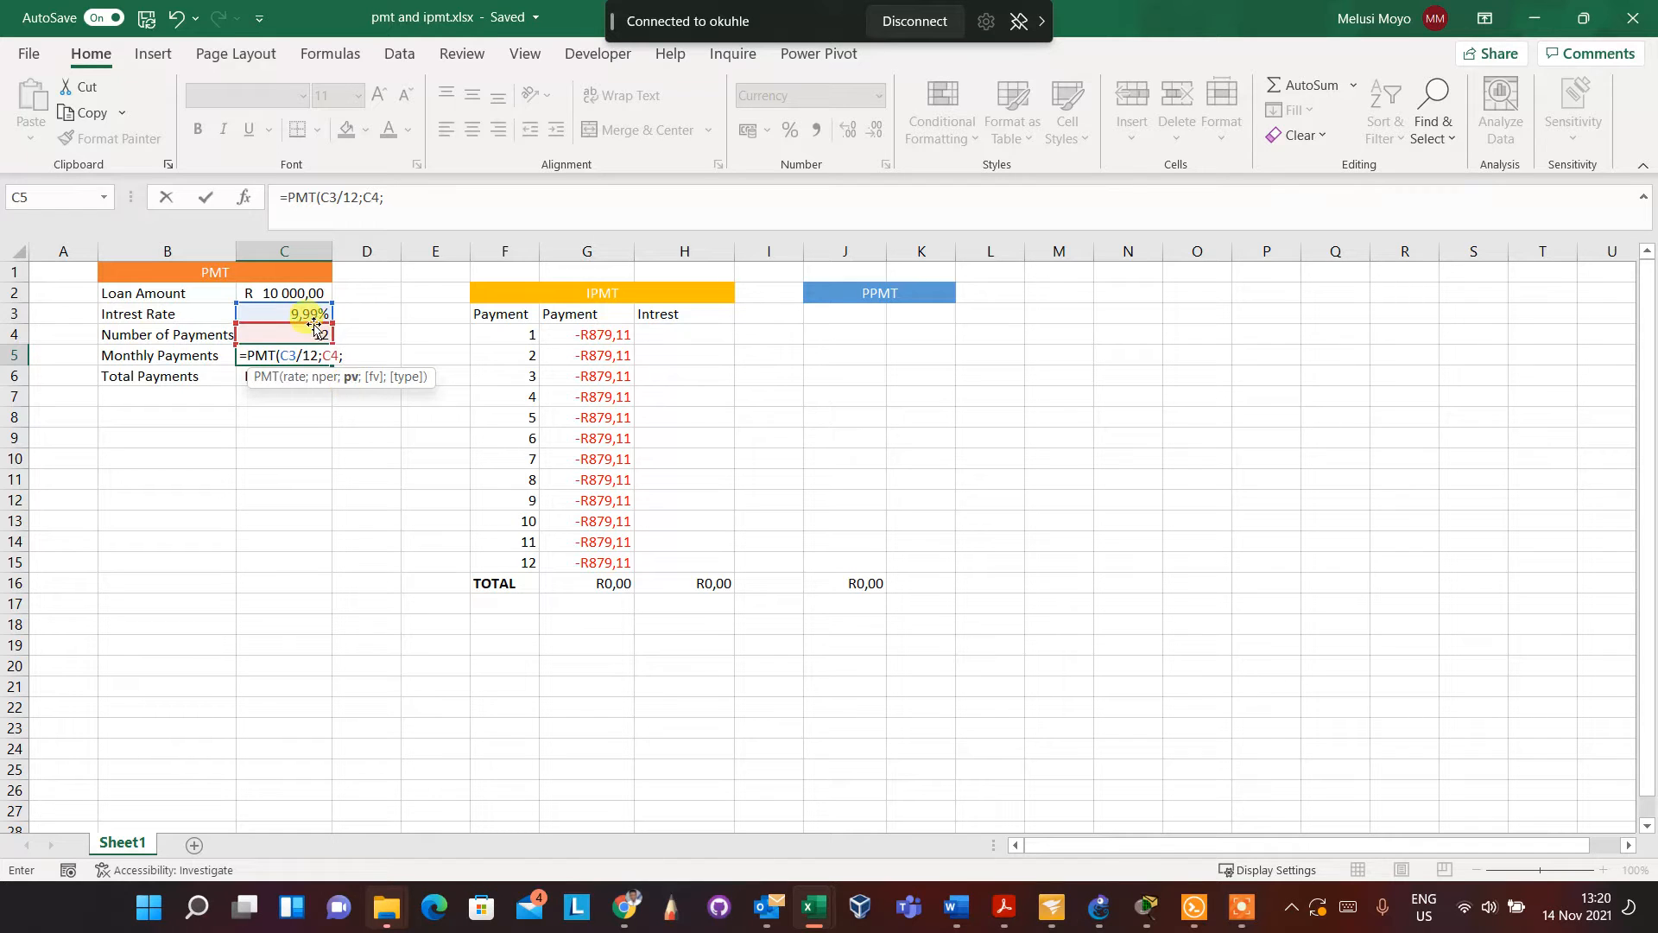
left_click(299, 293)
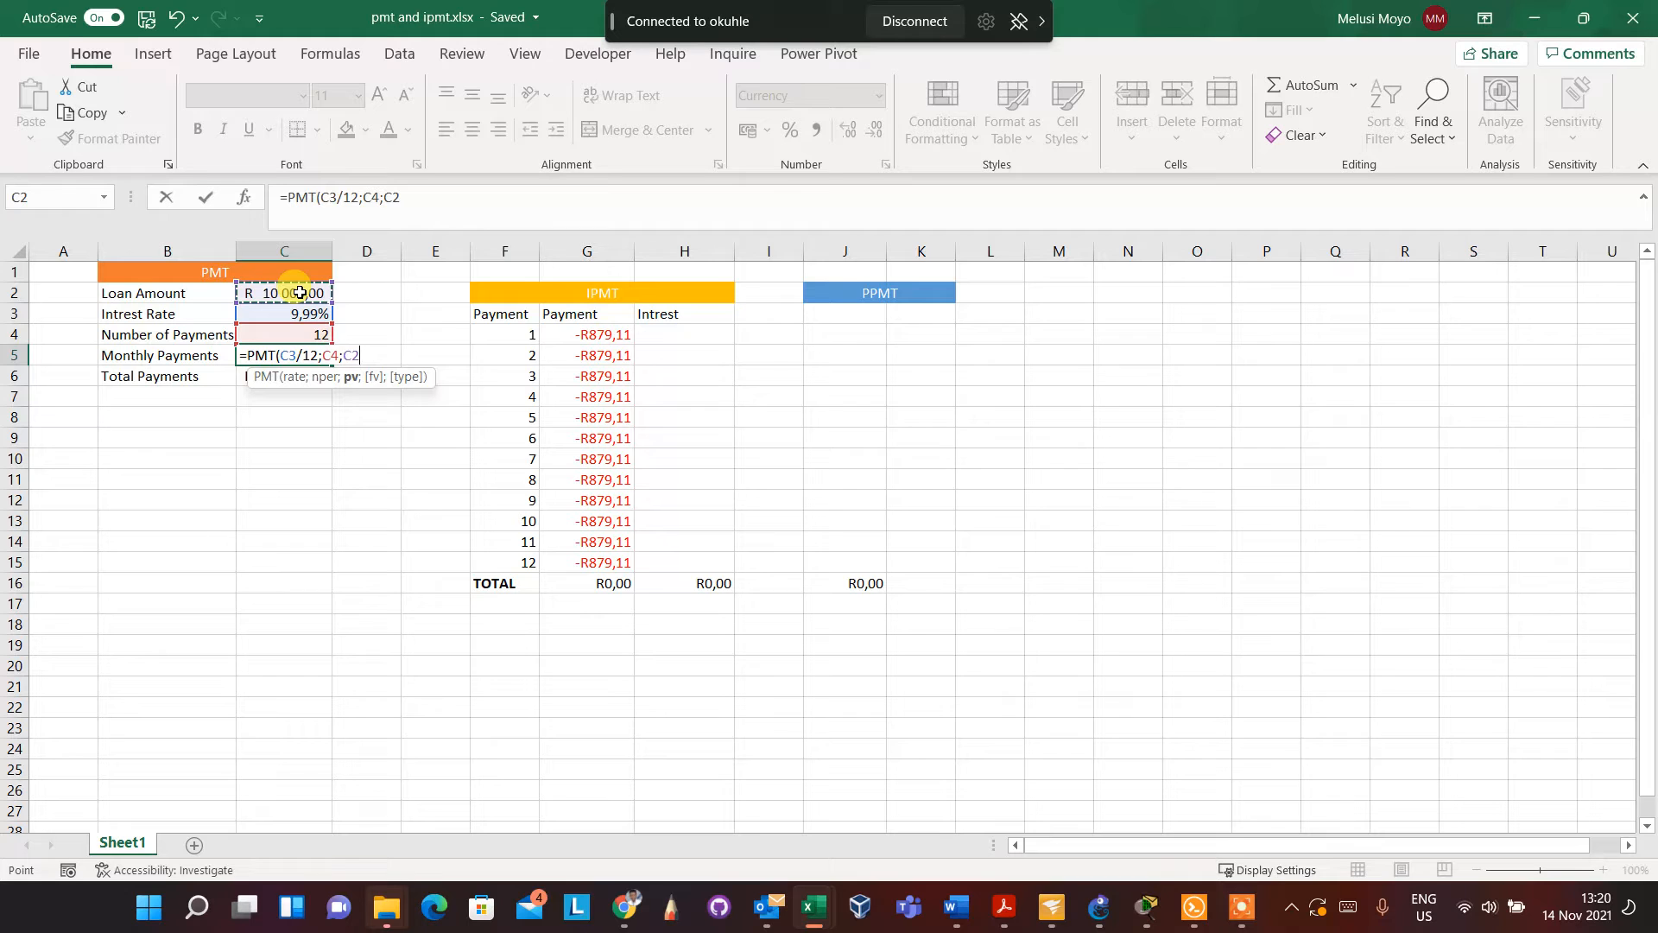
type(";")
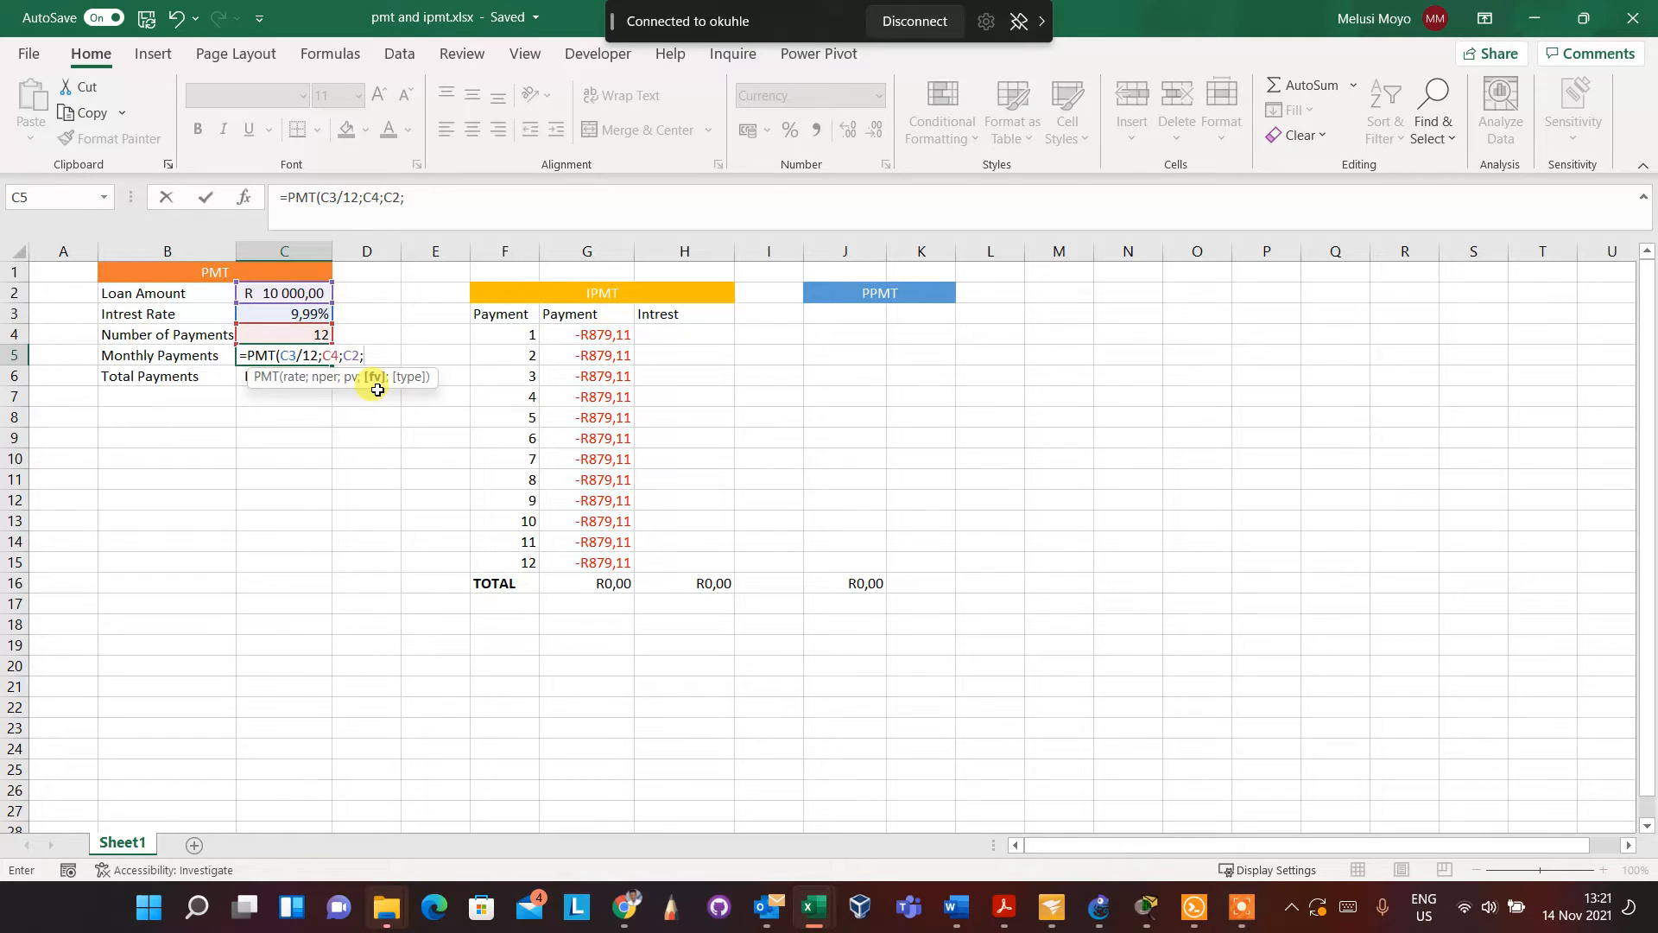
key("BackSpace")
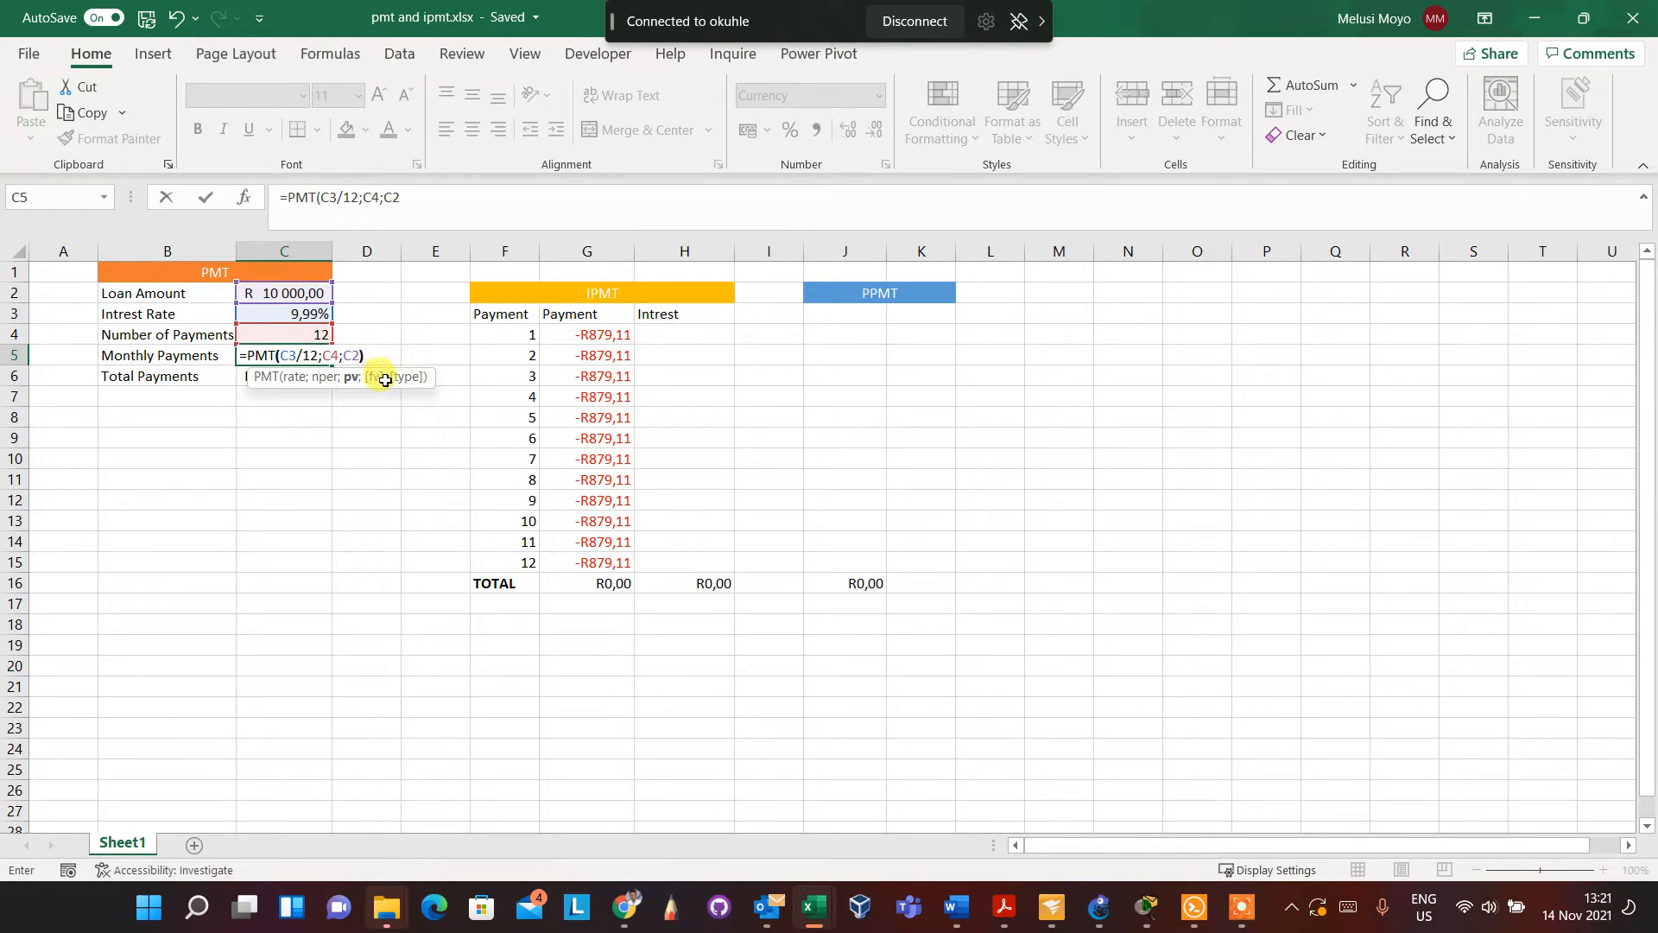
type(")")
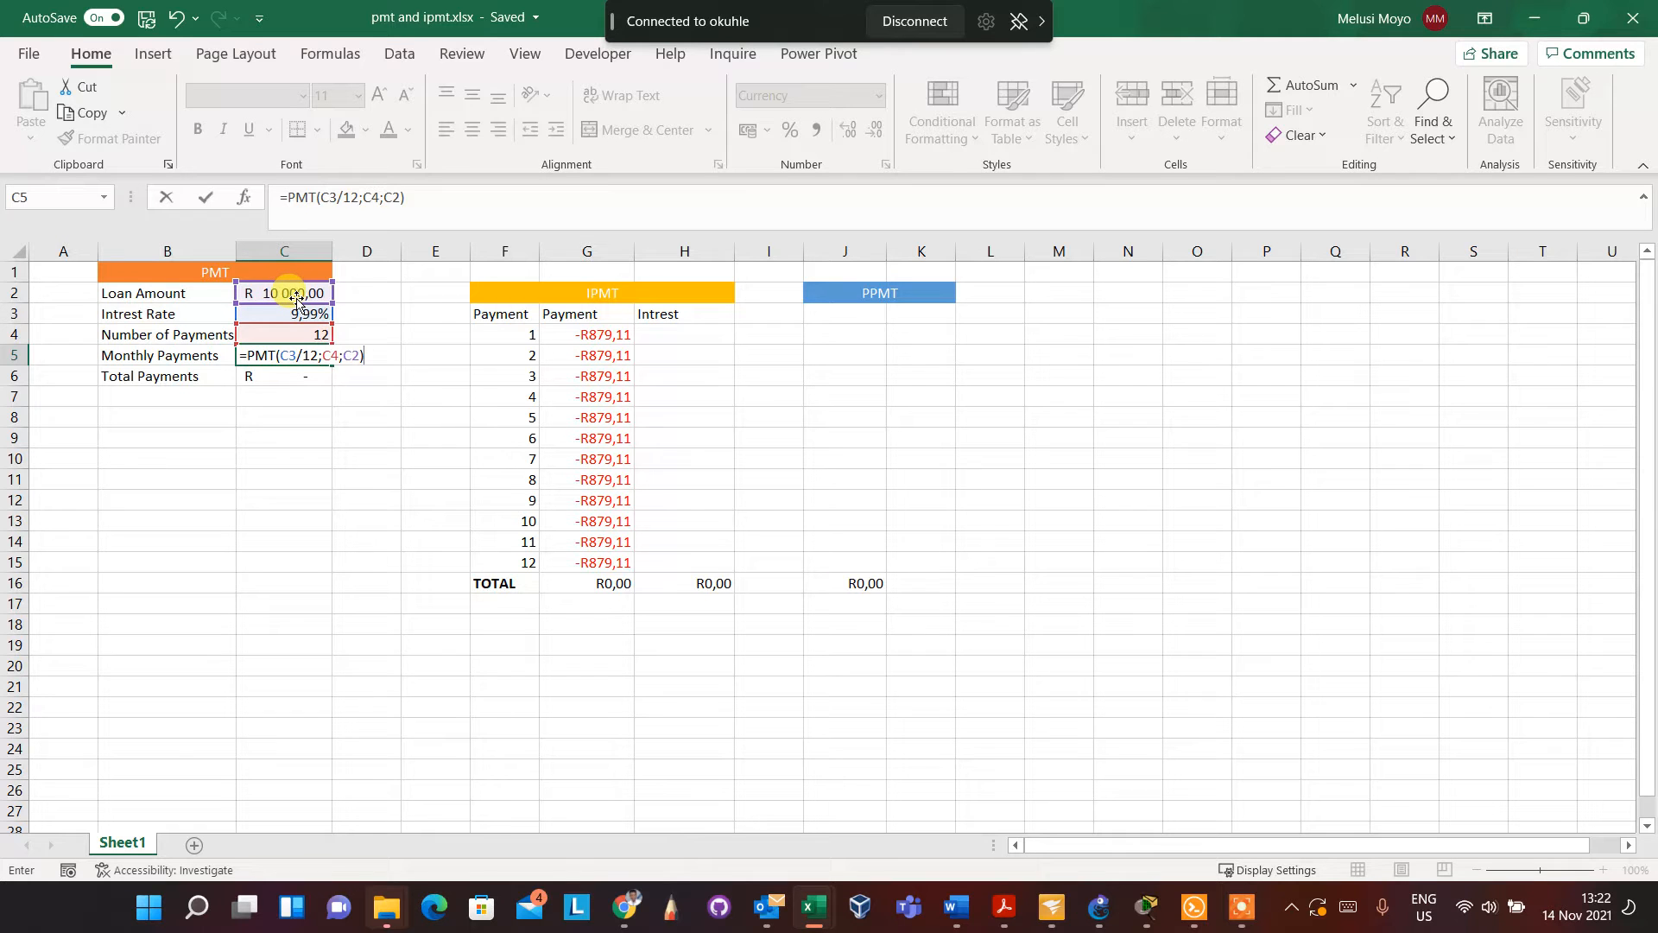
key("Return")
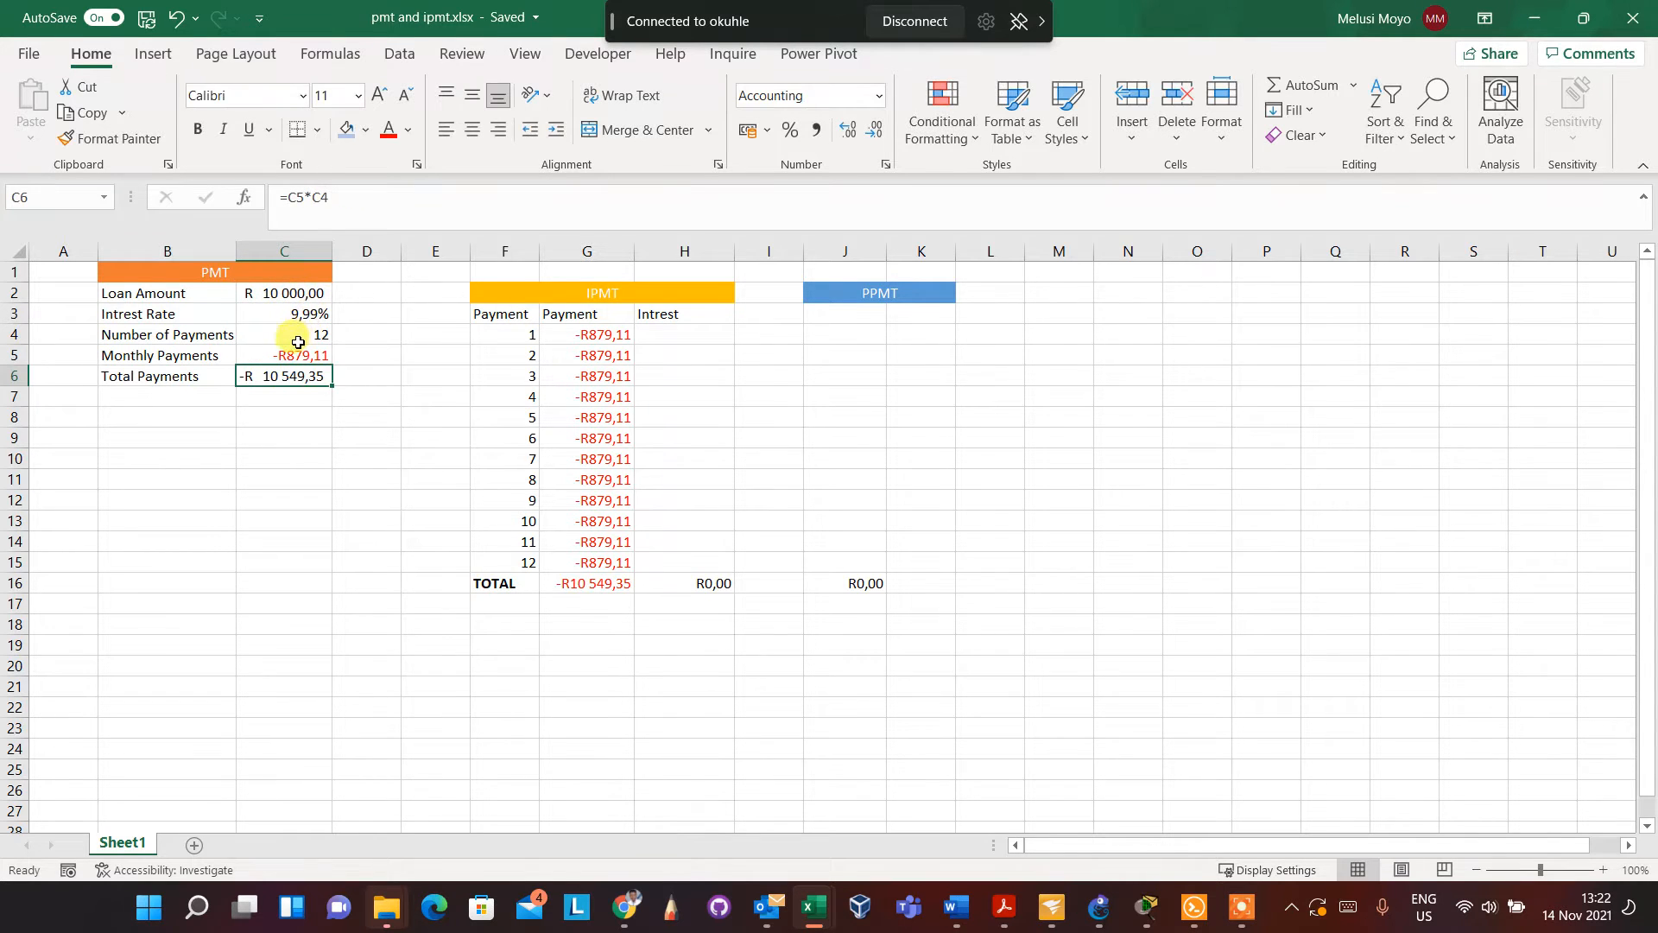
Review the Monthly Payments and Total Payments formulas, and clear the PMT formula from C5
left_click(291, 355)
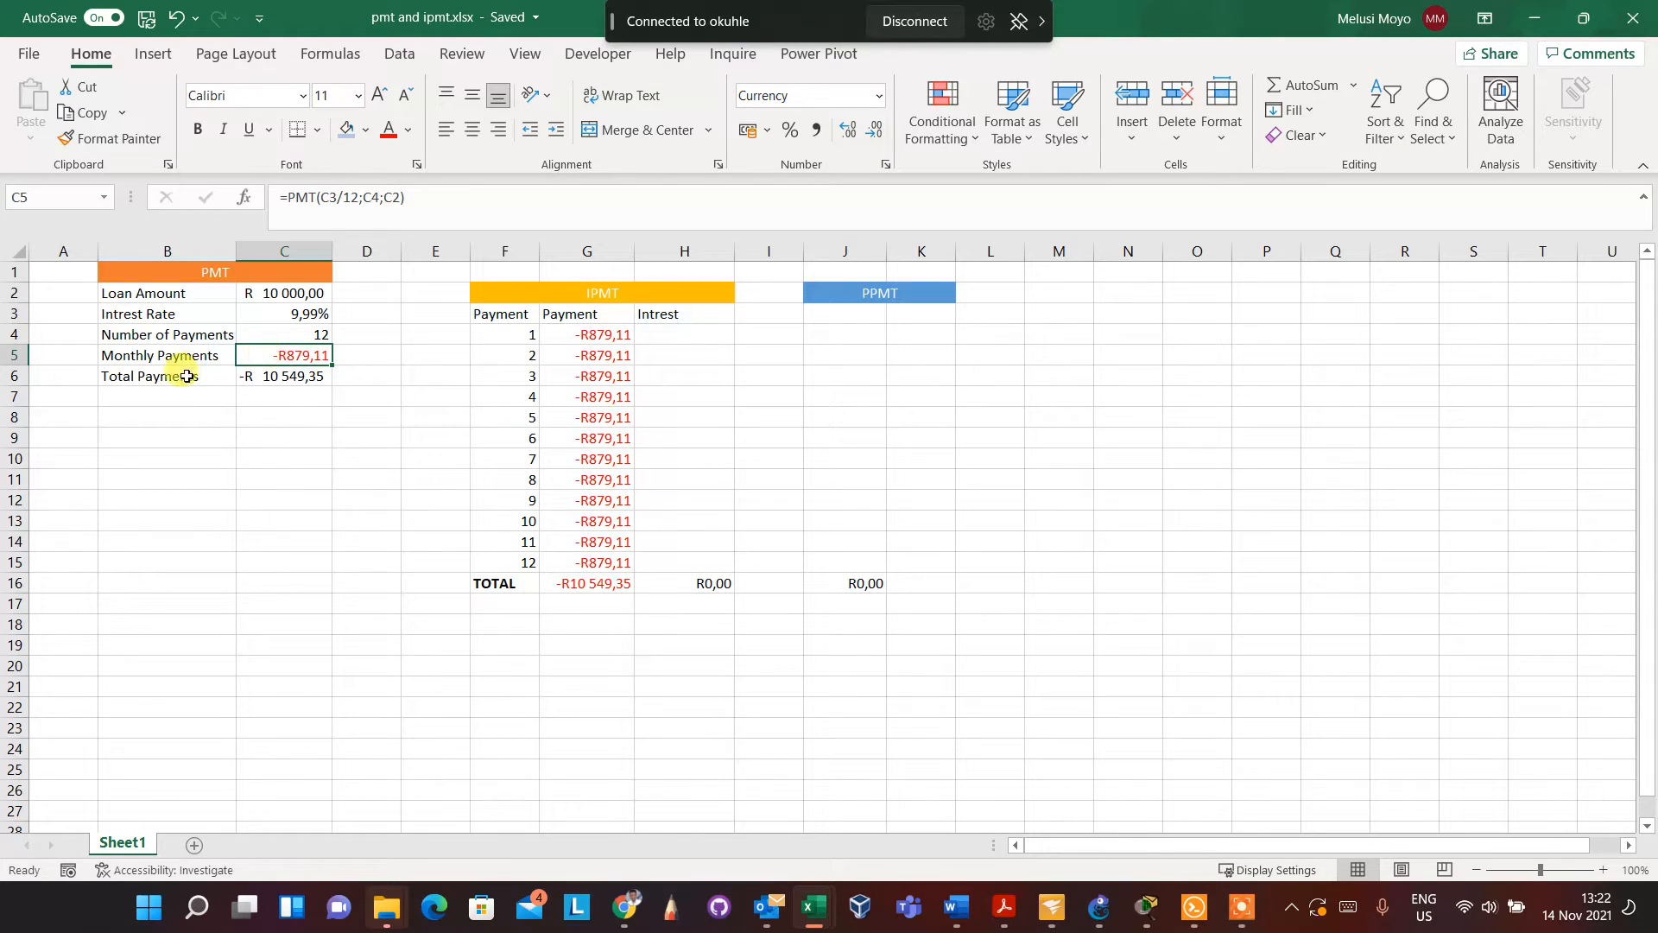
left_click(273, 380)
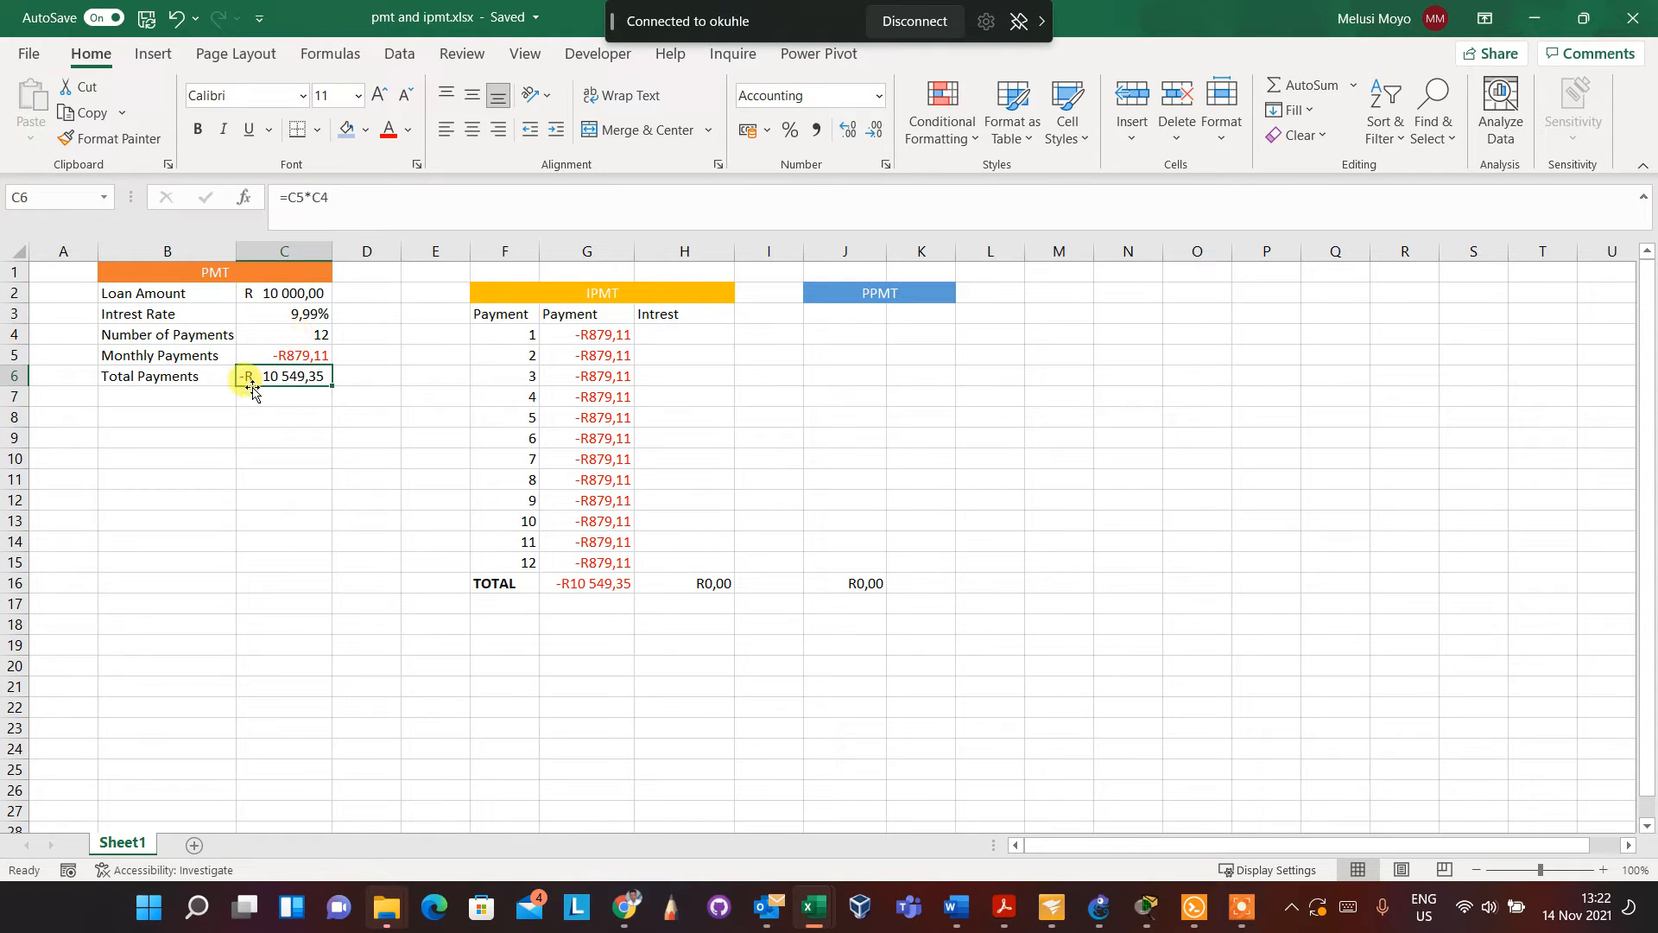
left_click(294, 356)
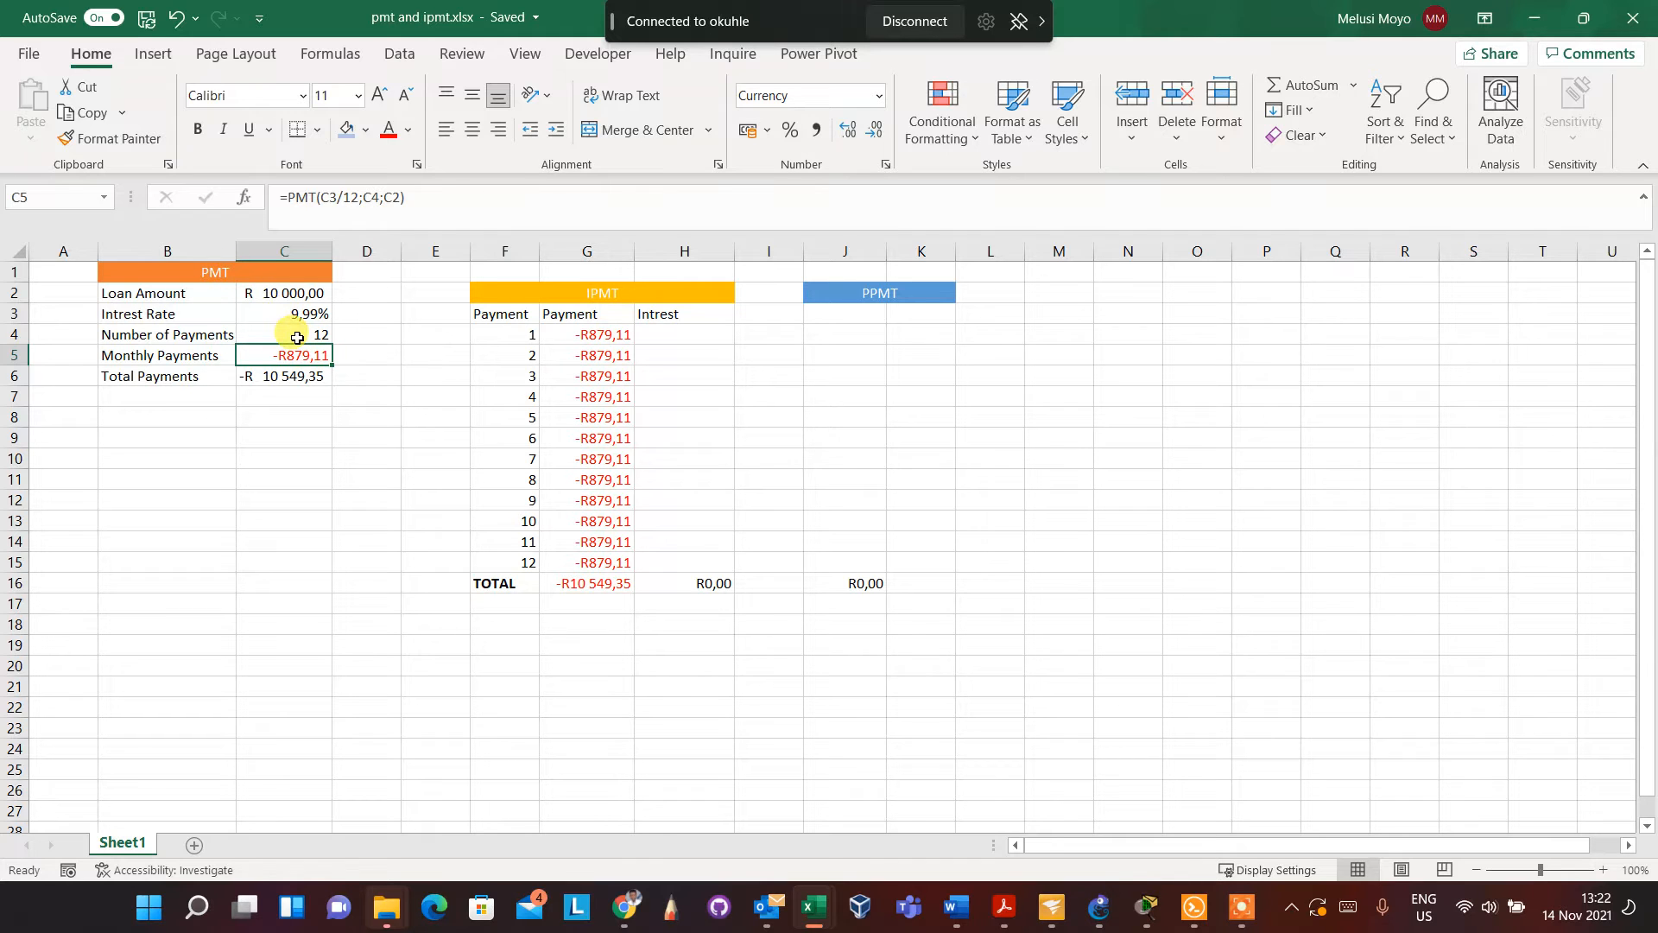
key("BackSpace")
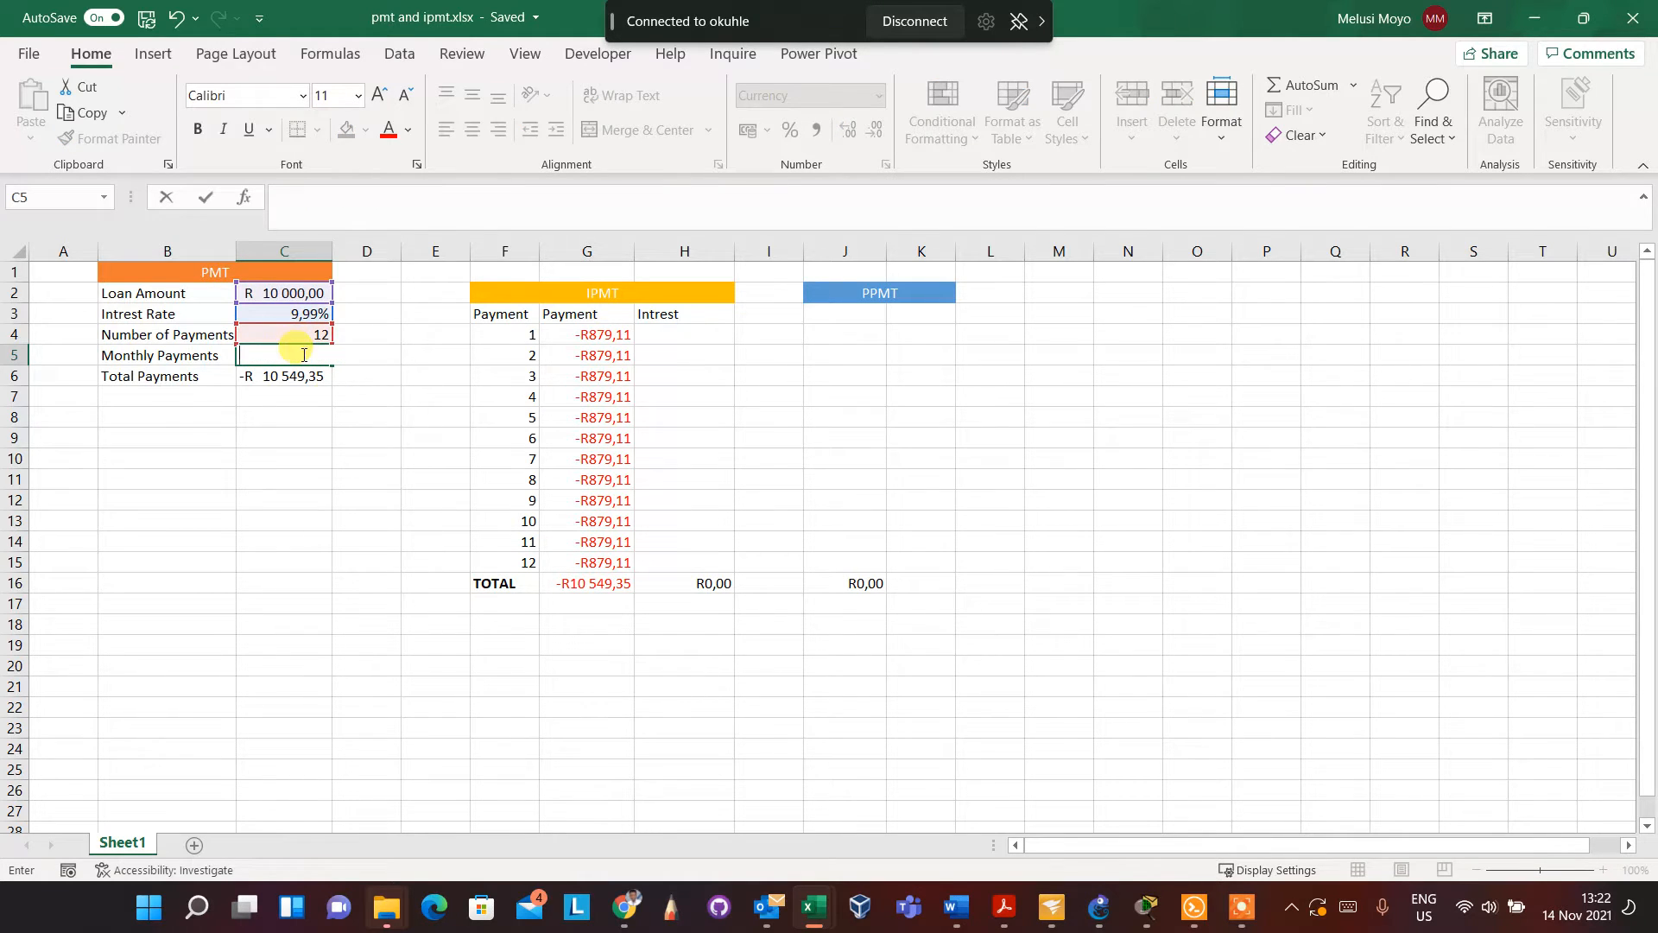
left_click(327, 437)
left_click(291, 354)
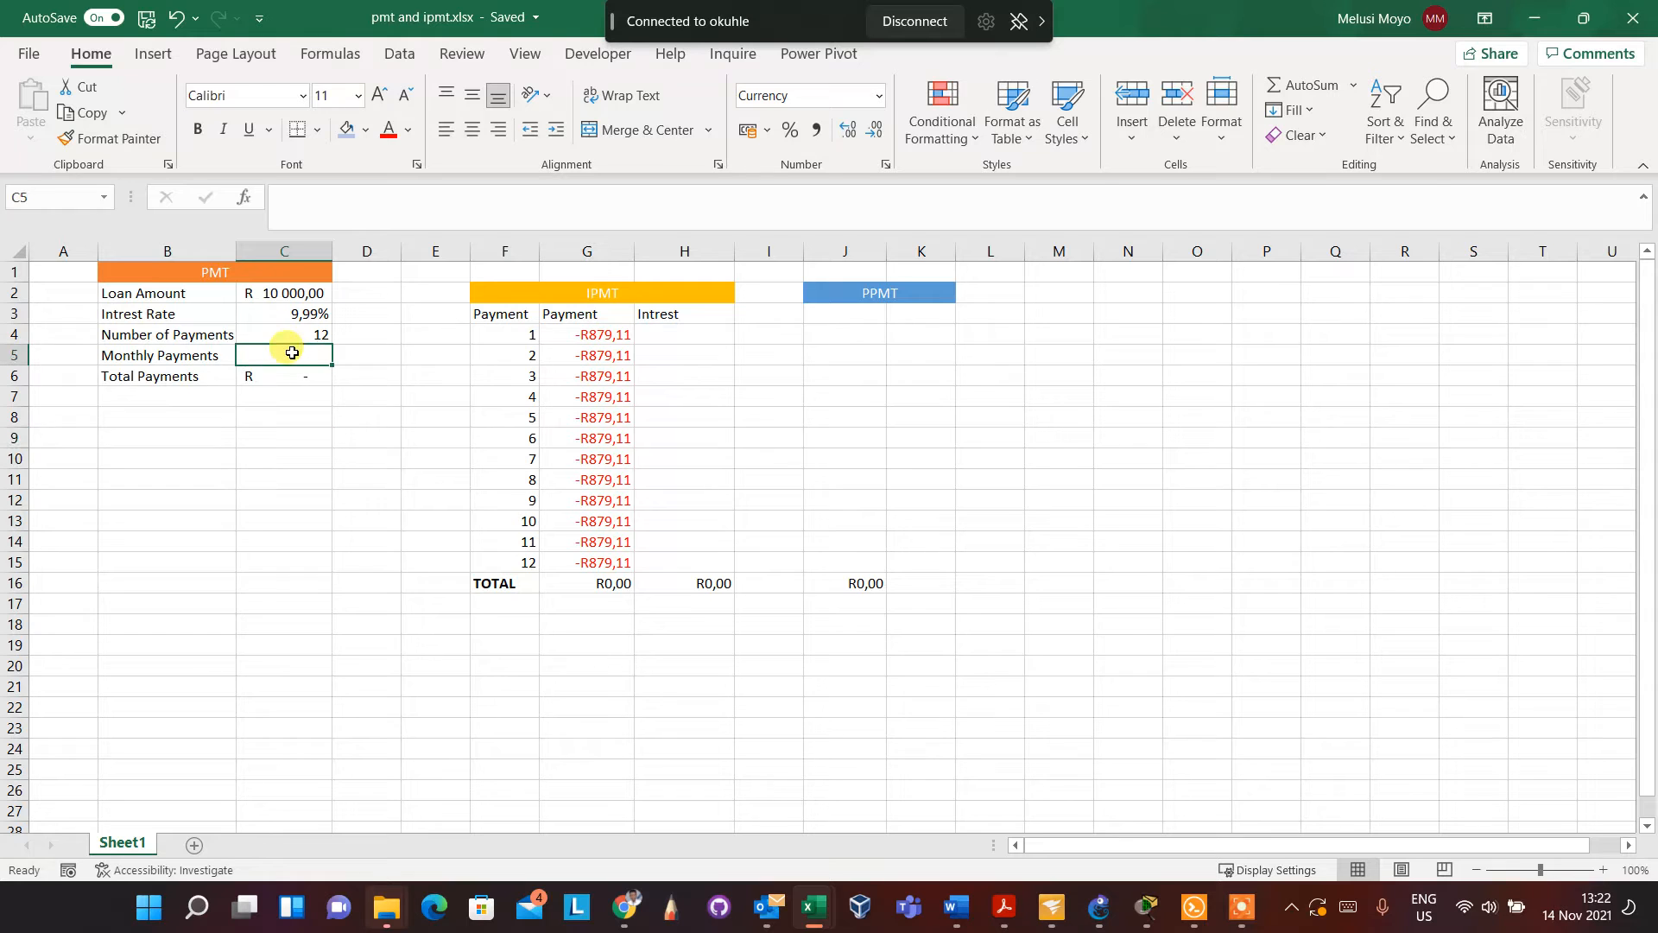
Search the function library for "pmt" and insert the PMT function into the Monthly Payments cell C5
left_click(245, 199)
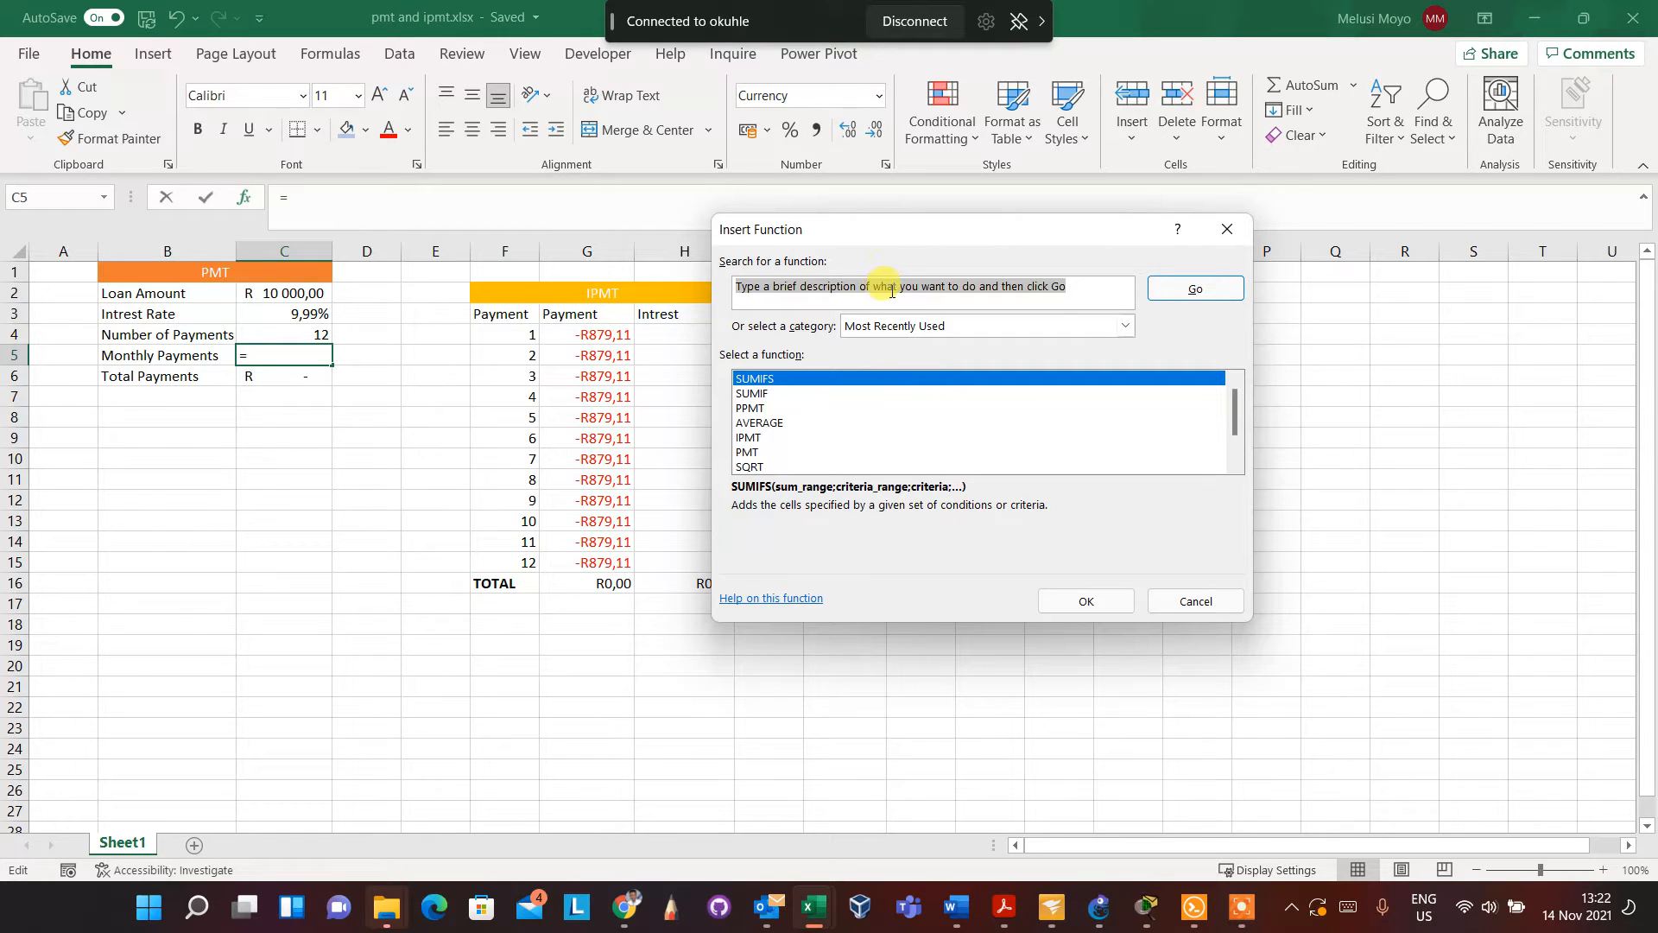
type("pm")
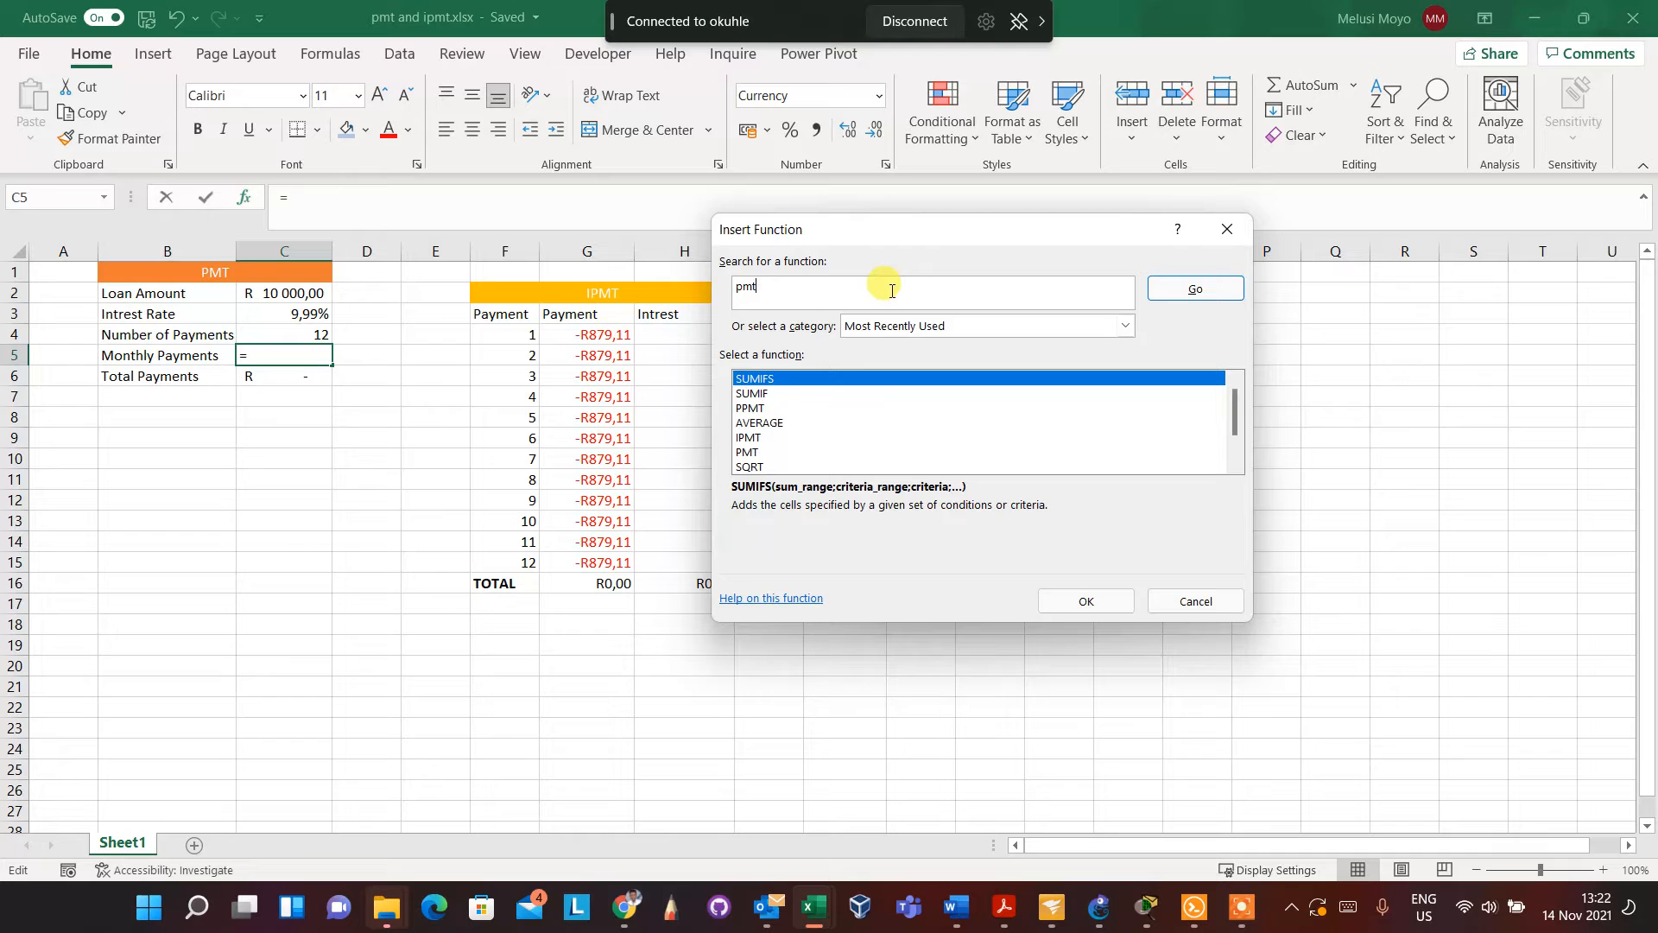
type("t")
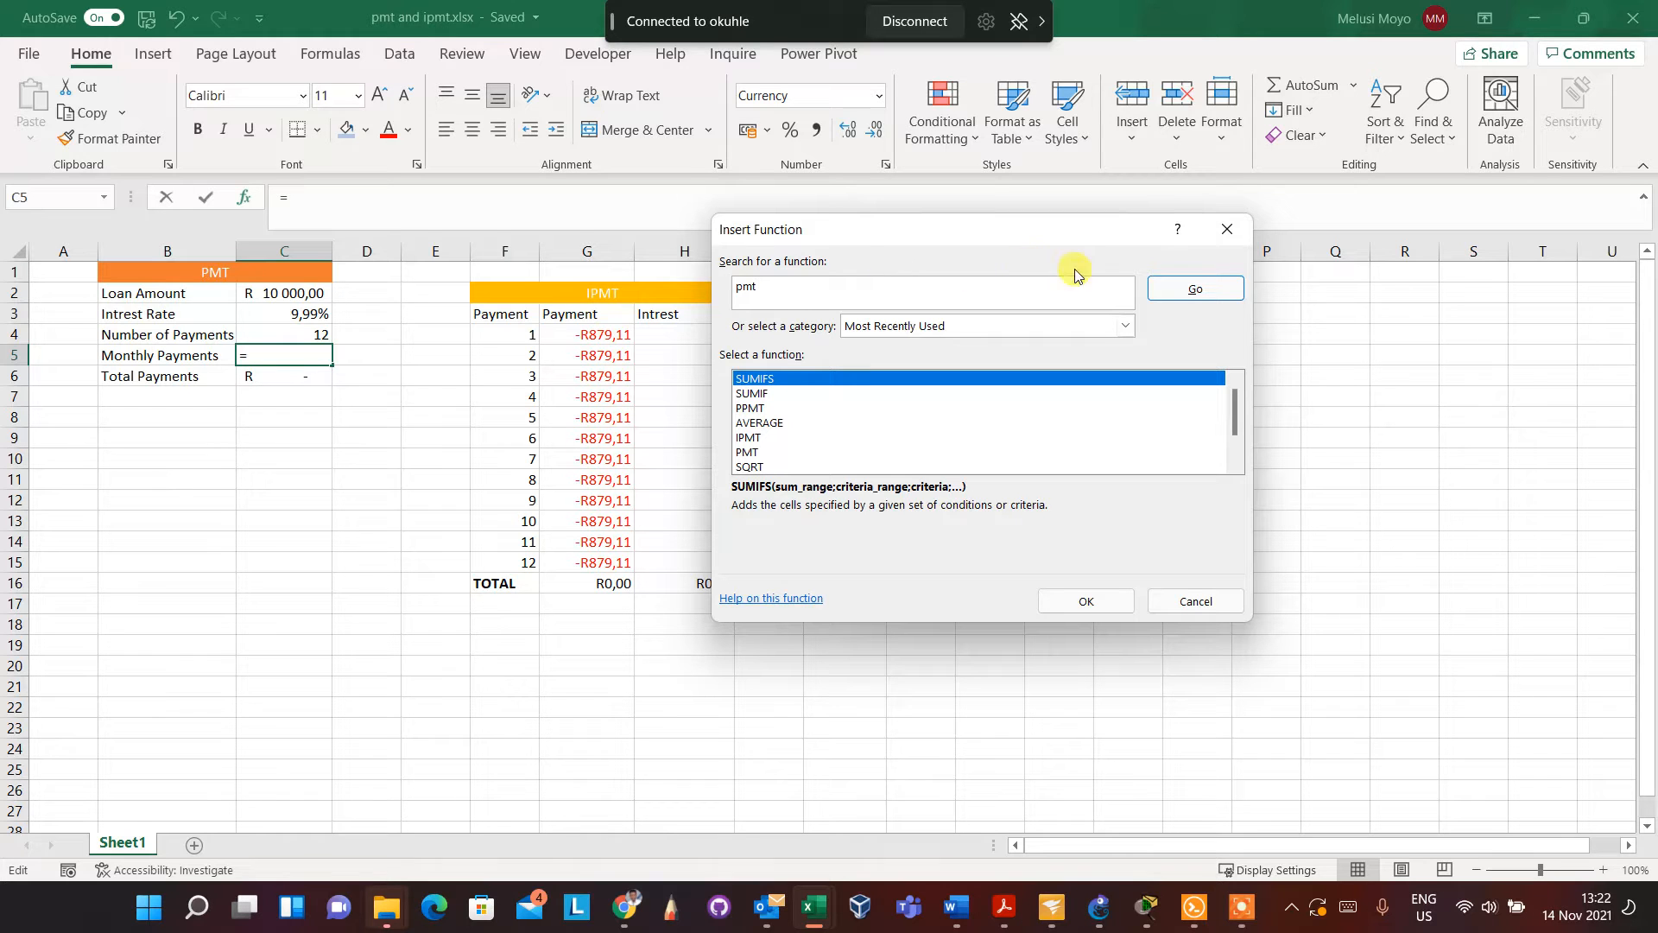
left_click(1168, 285)
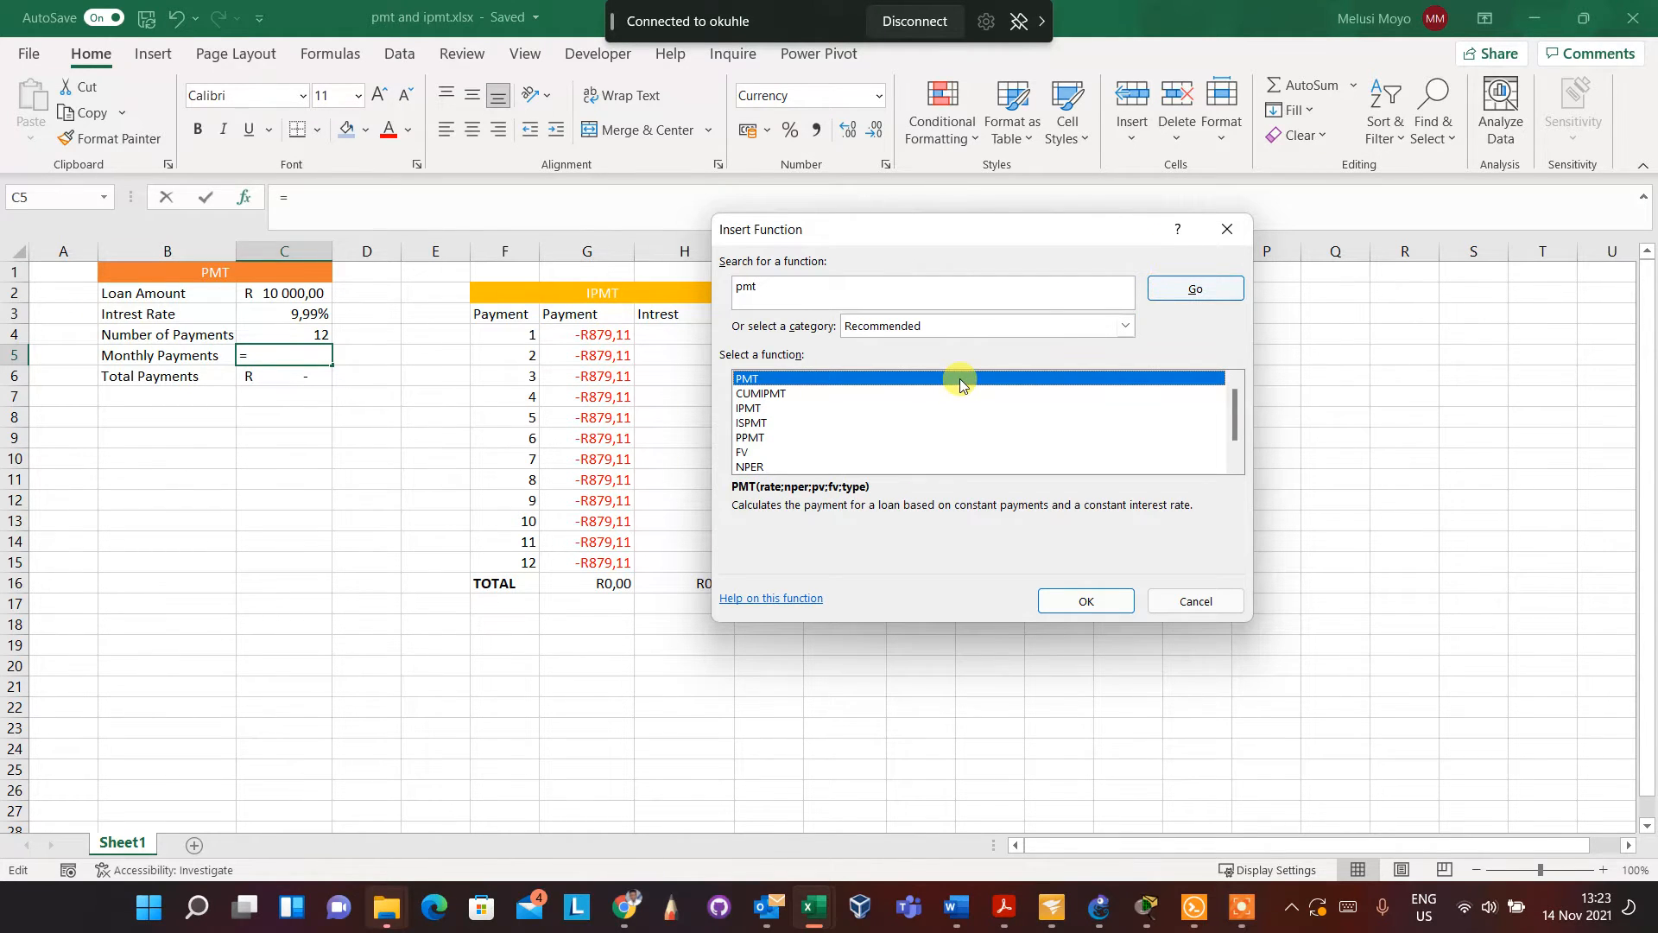
double_click(961, 378)
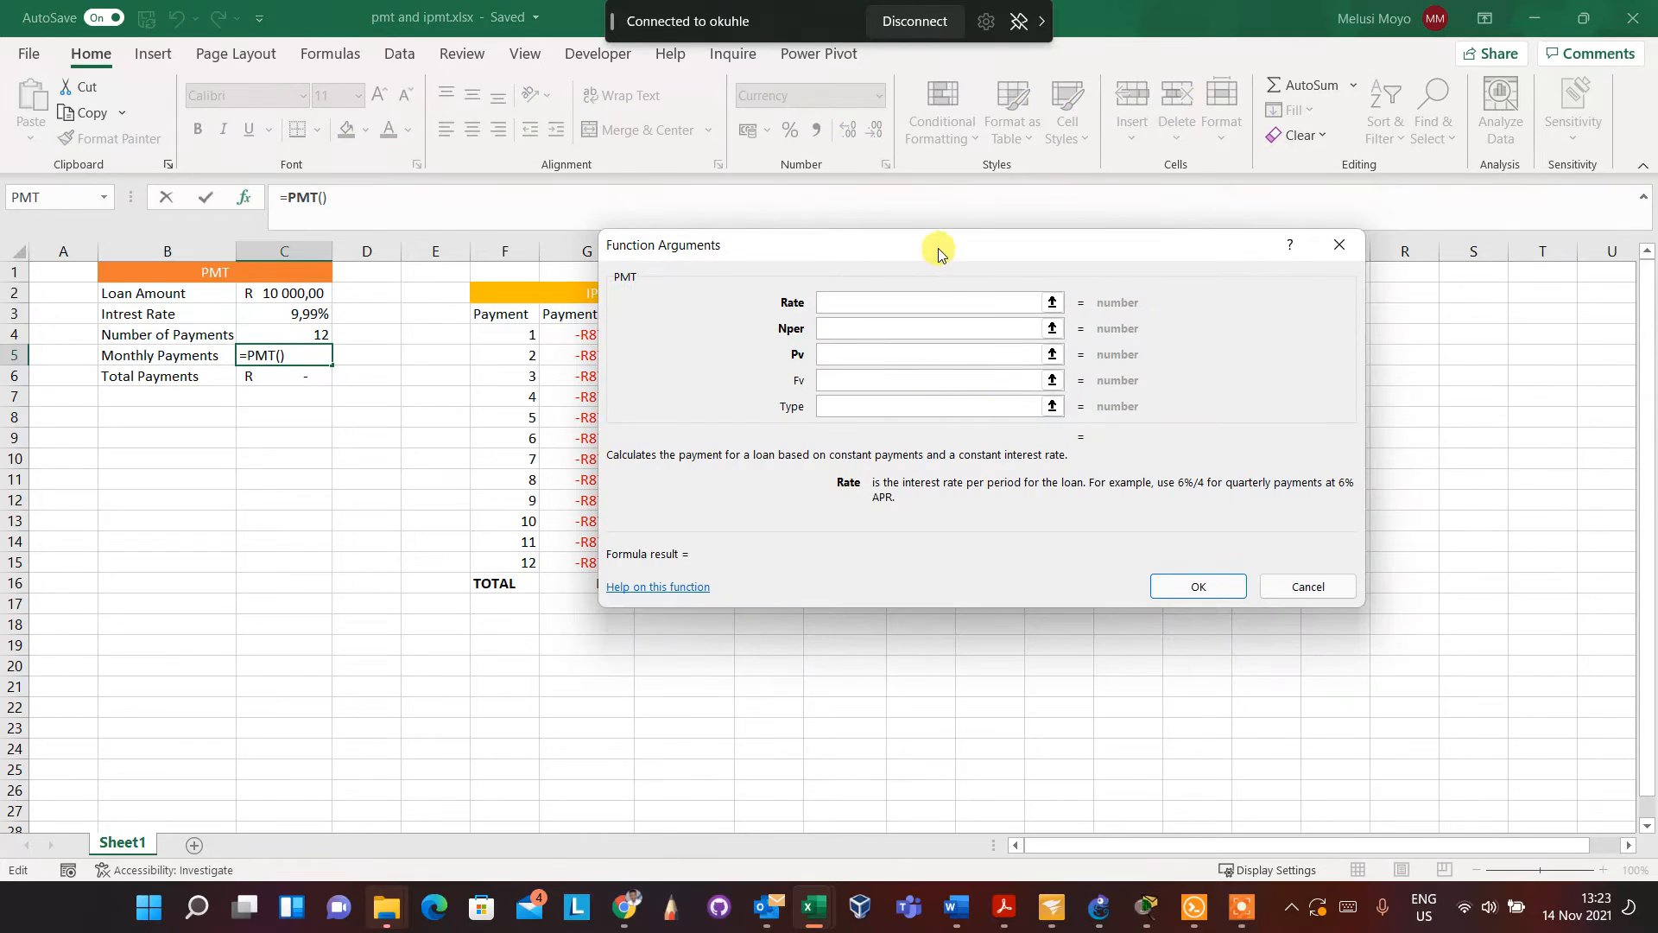
Set the PMT function's Rate argument to C3/12, keeping the loan data in view
left_click_drag(939, 253, 995, 250)
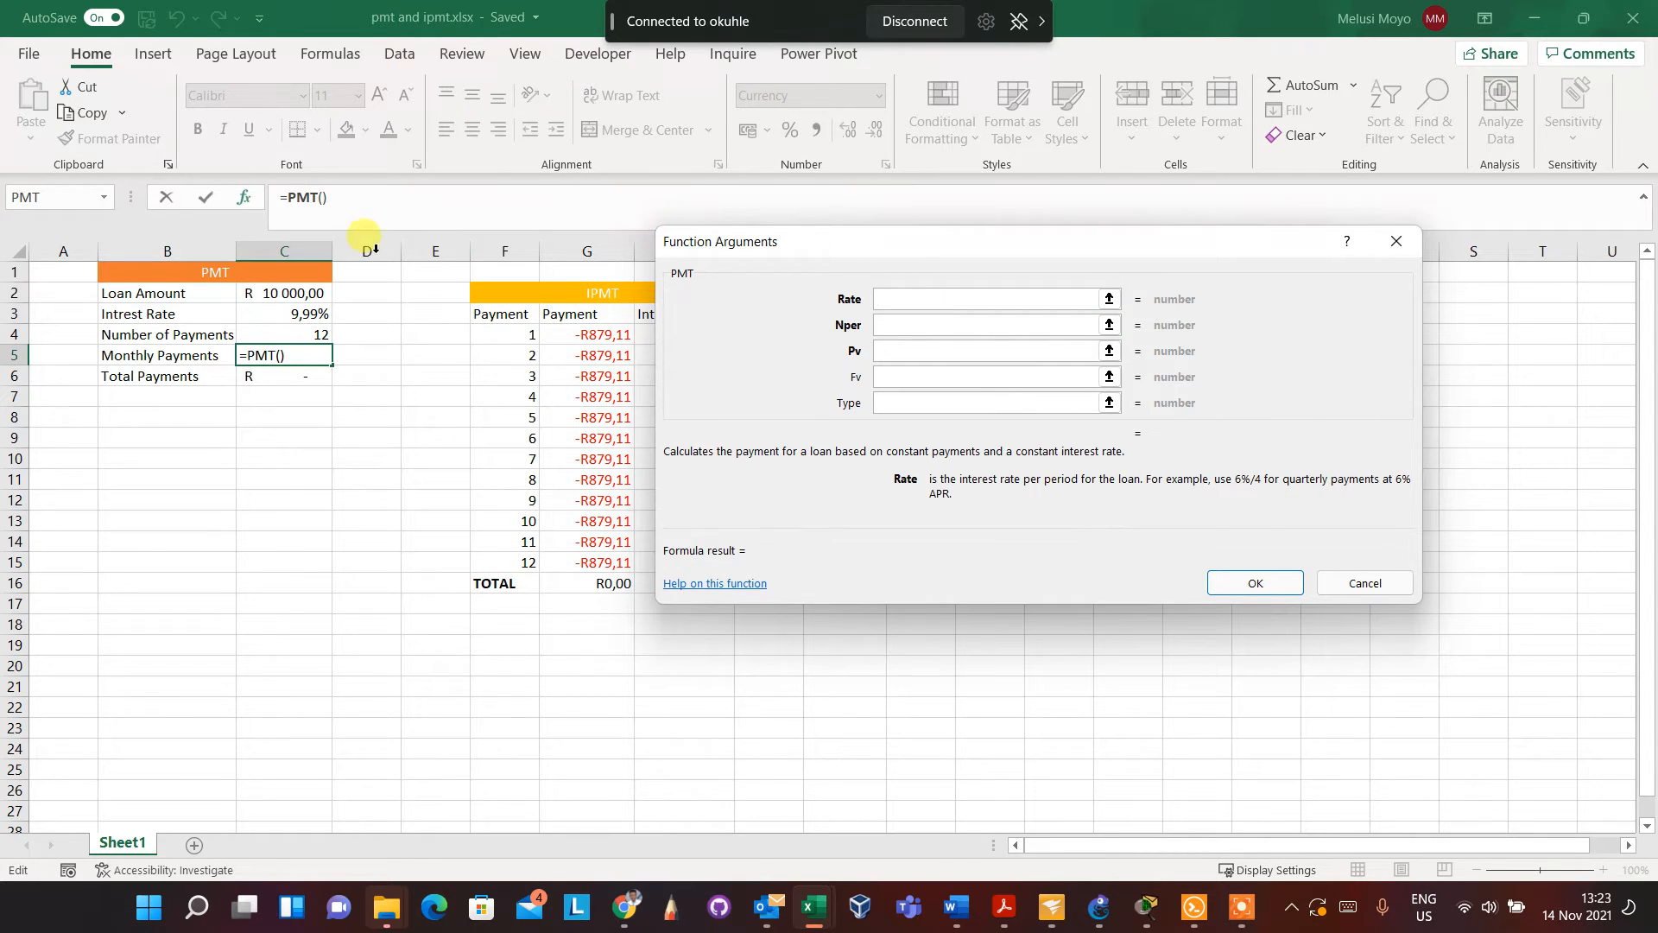
left_click(308, 314)
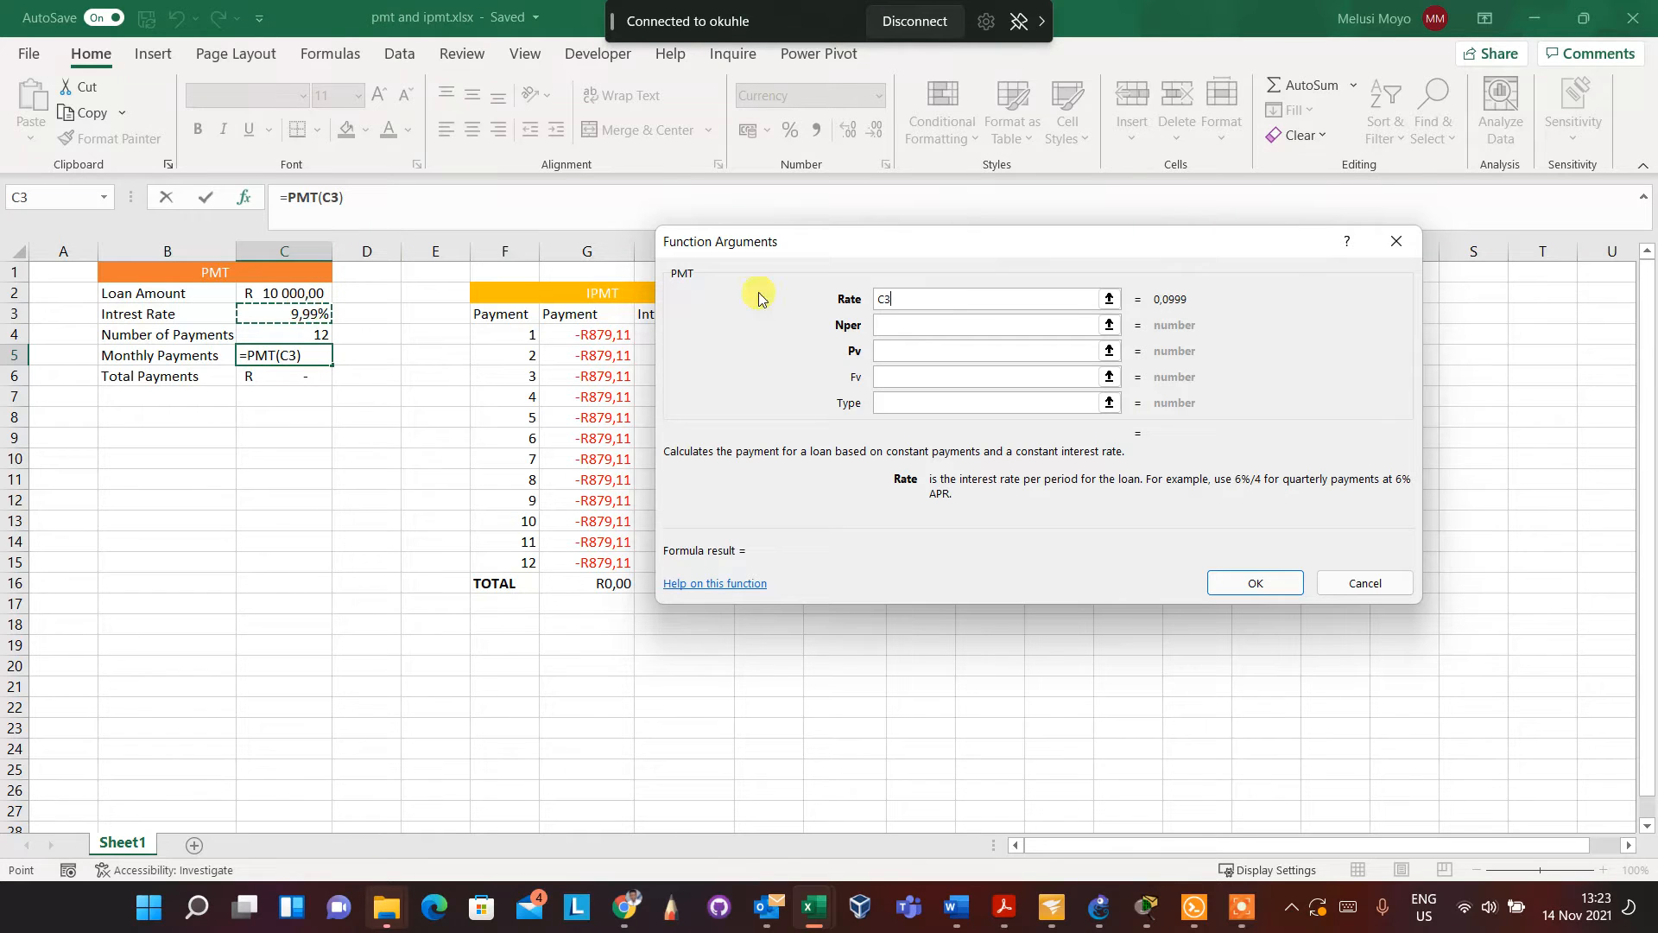
type("/12")
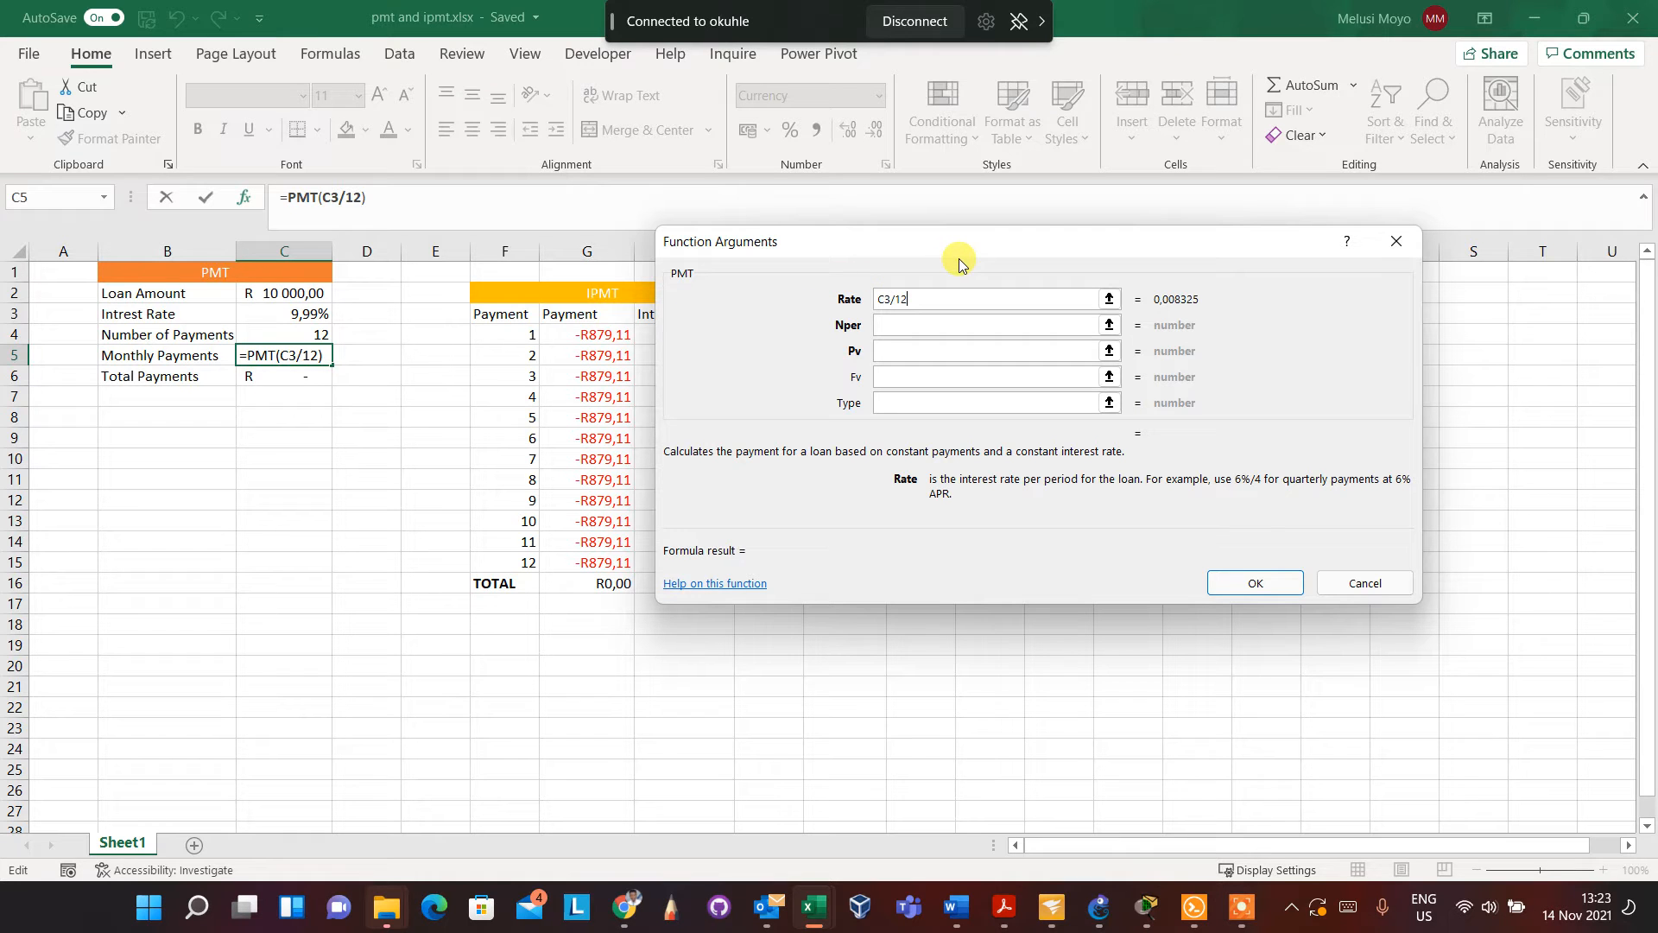
Set Nper to C4 and Pv to C2, leave Fv and Type empty, and confirm the PMT function
left_click(902, 325)
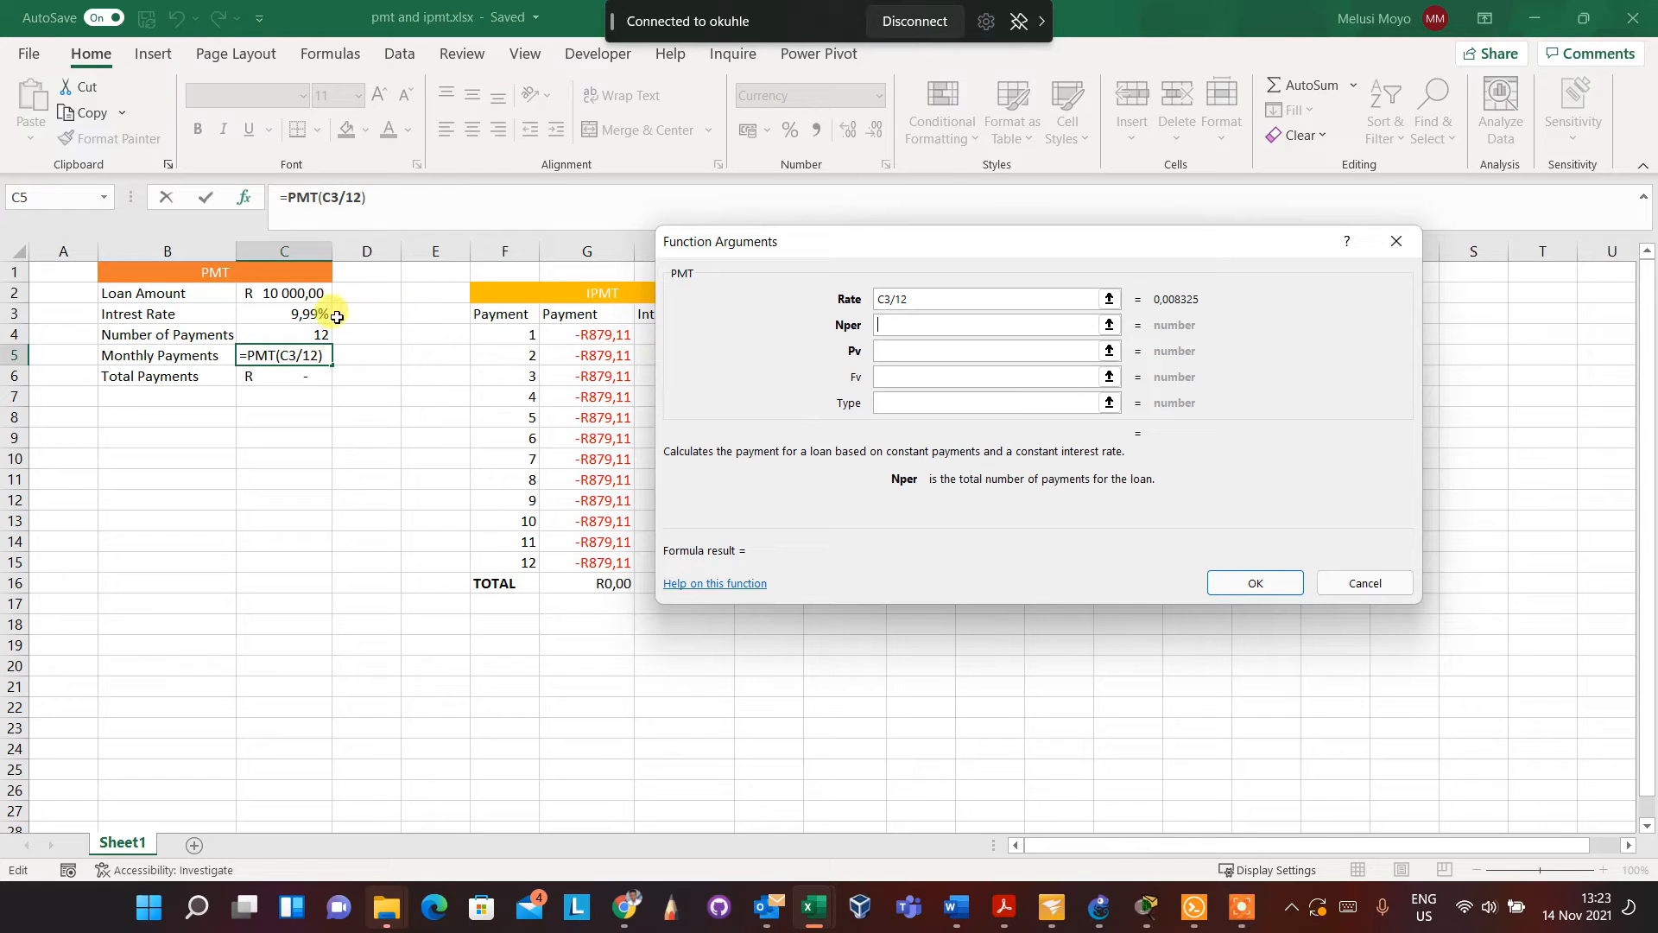
left_click(316, 333)
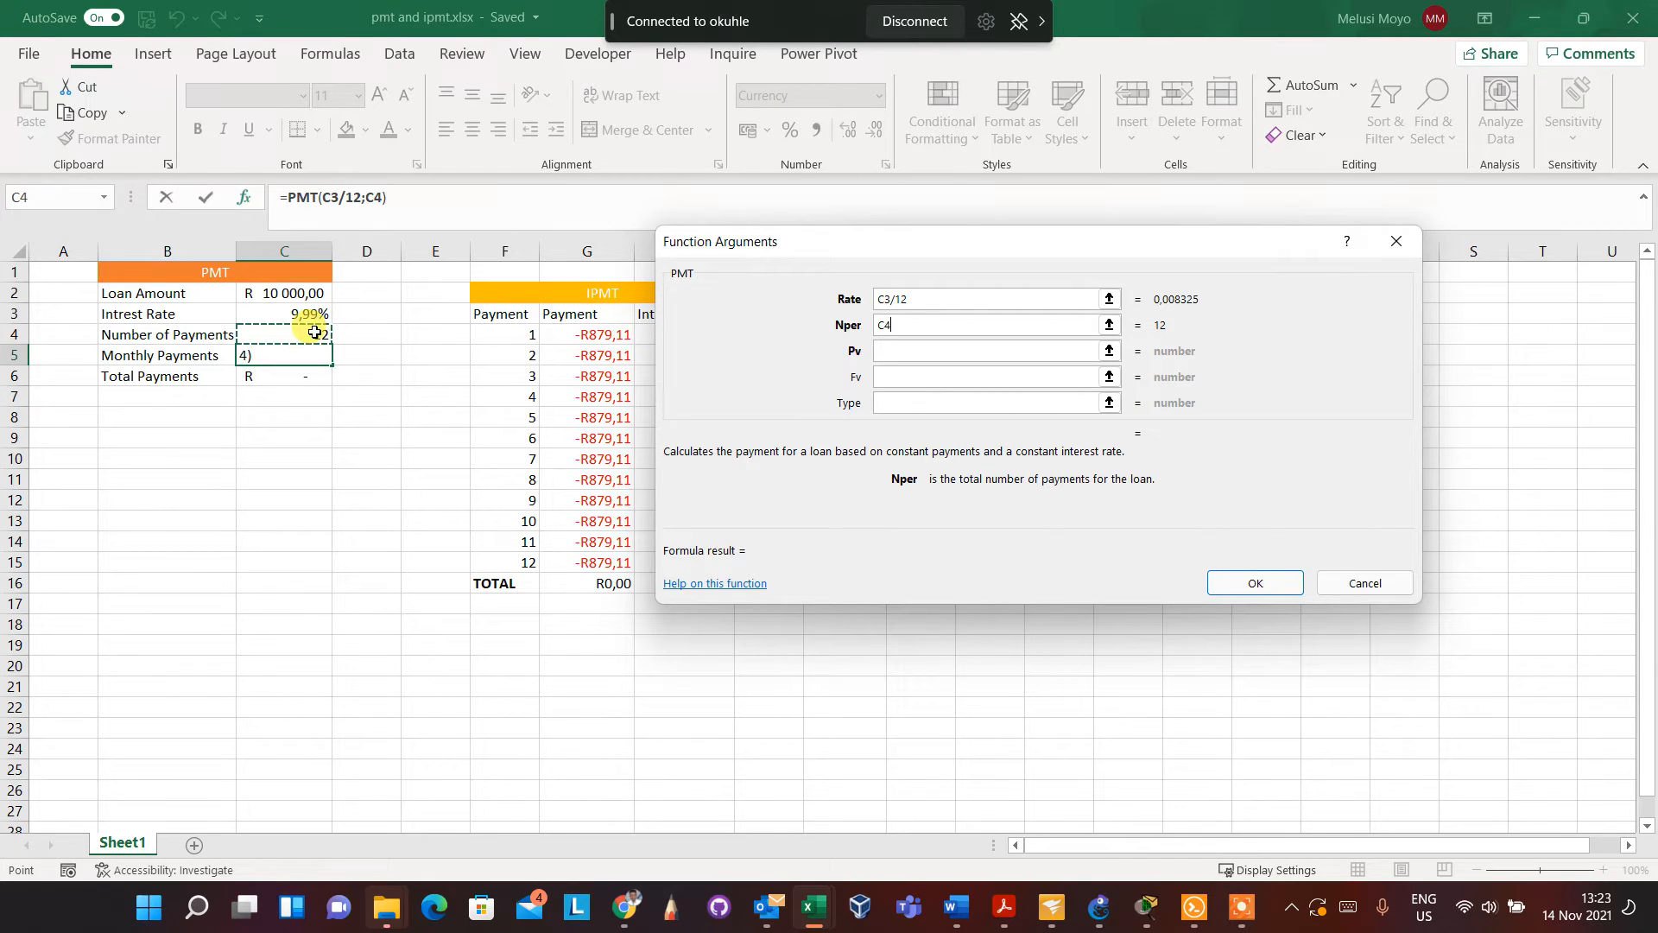
left_click(903, 346)
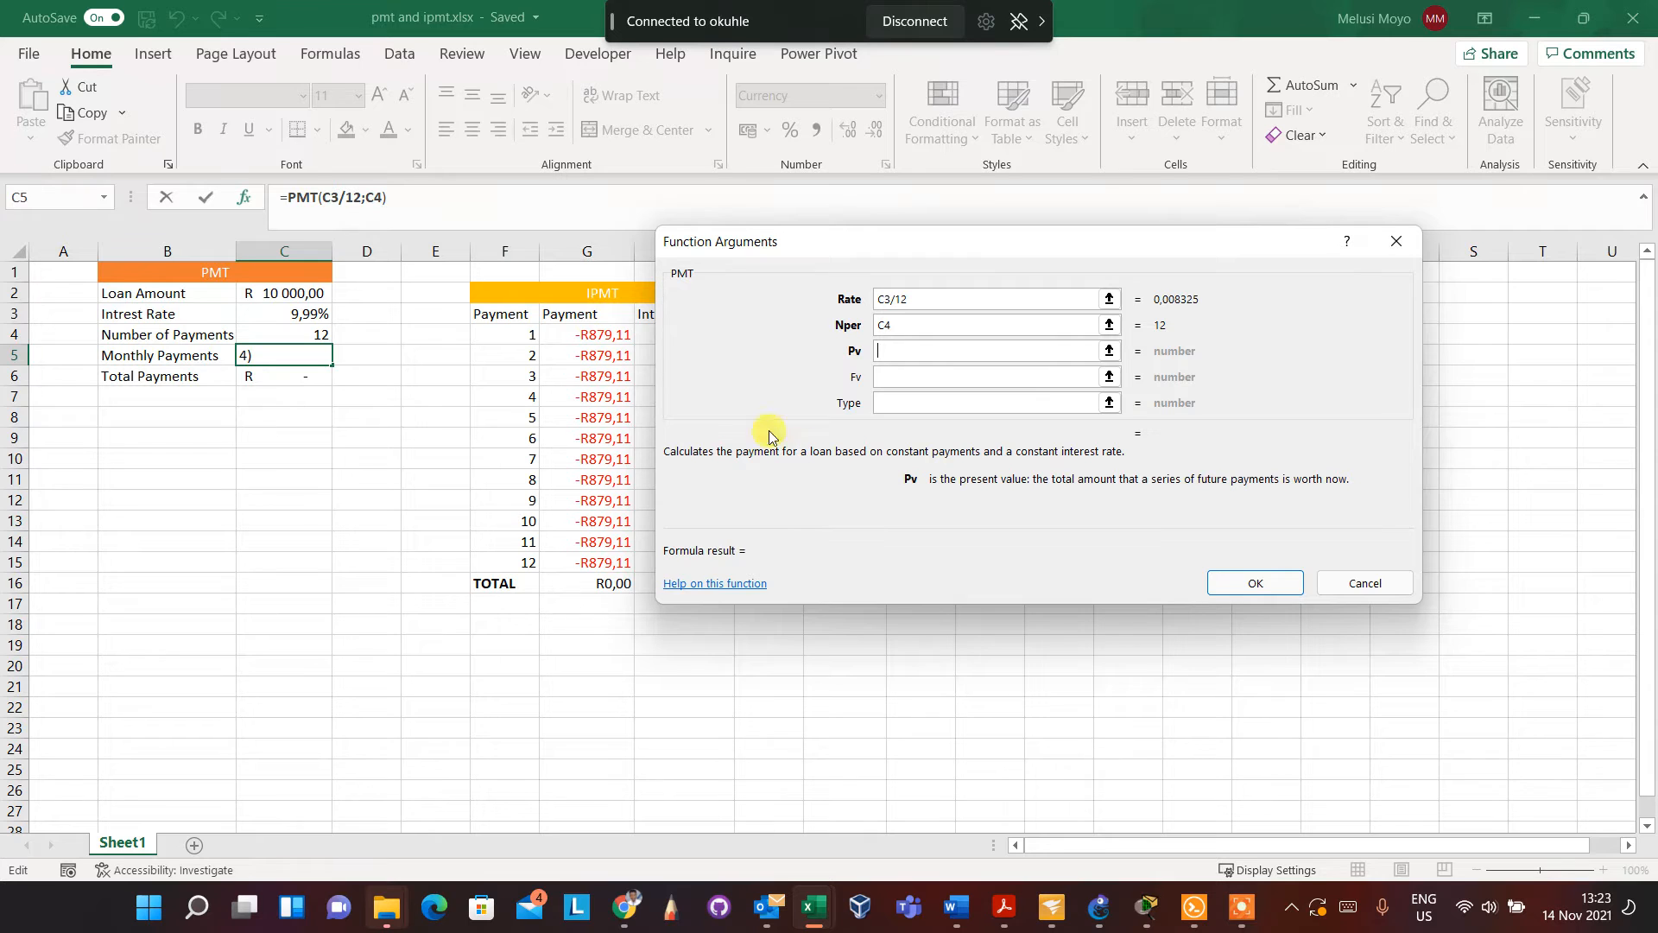
left_click(307, 294)
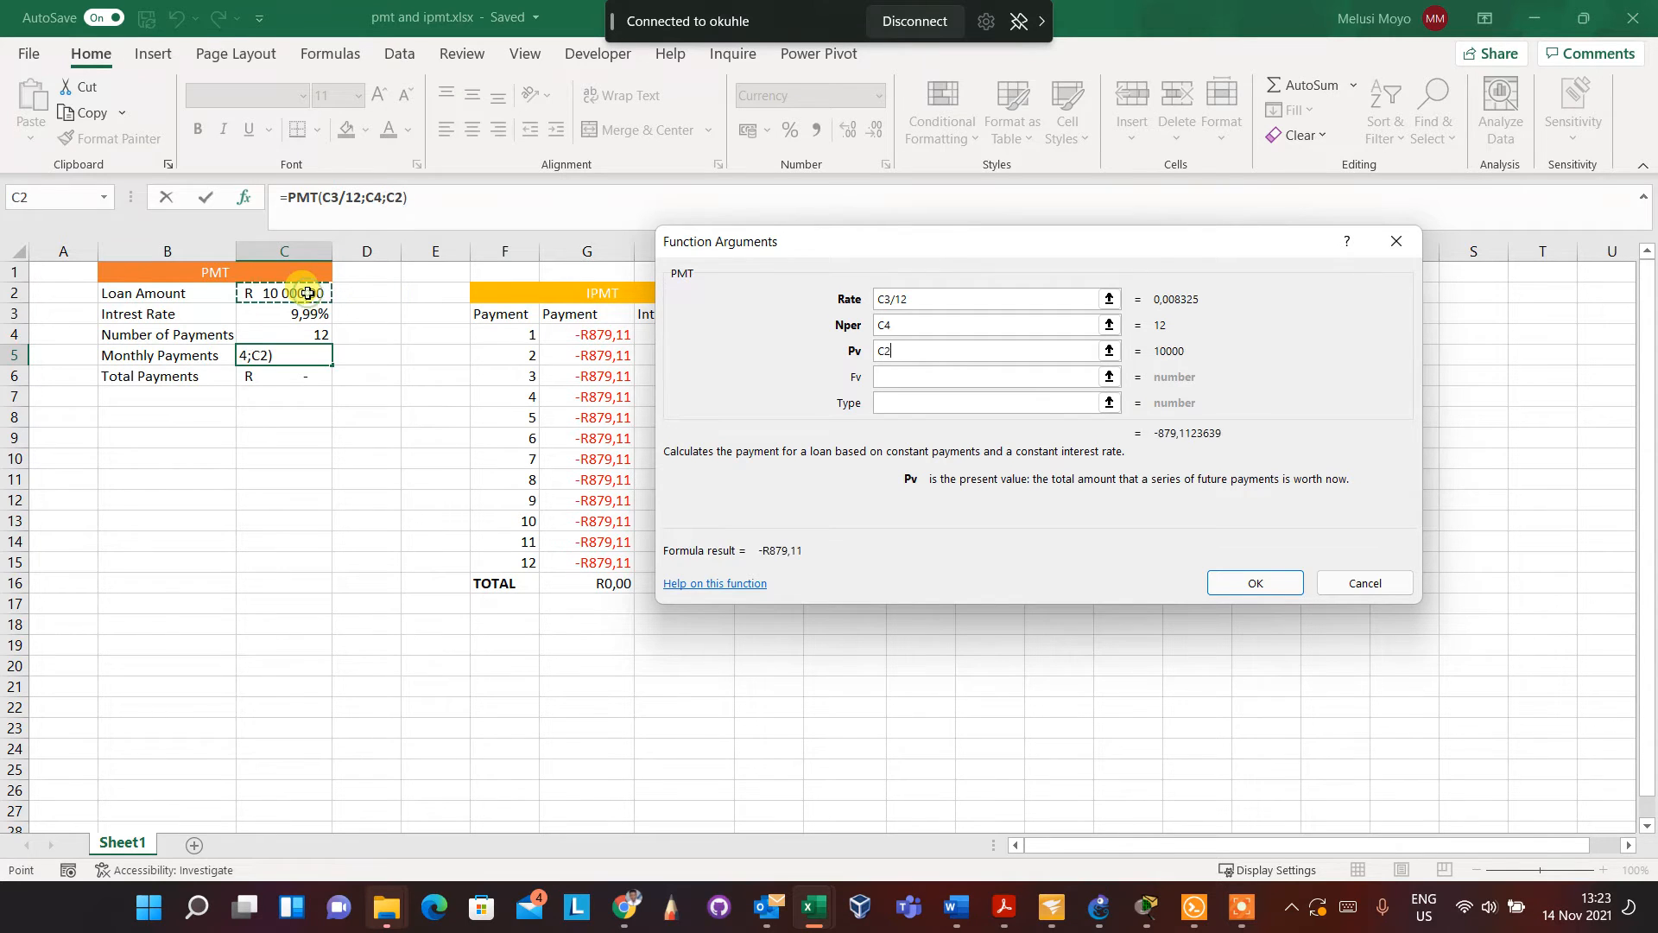
left_click(893, 378)
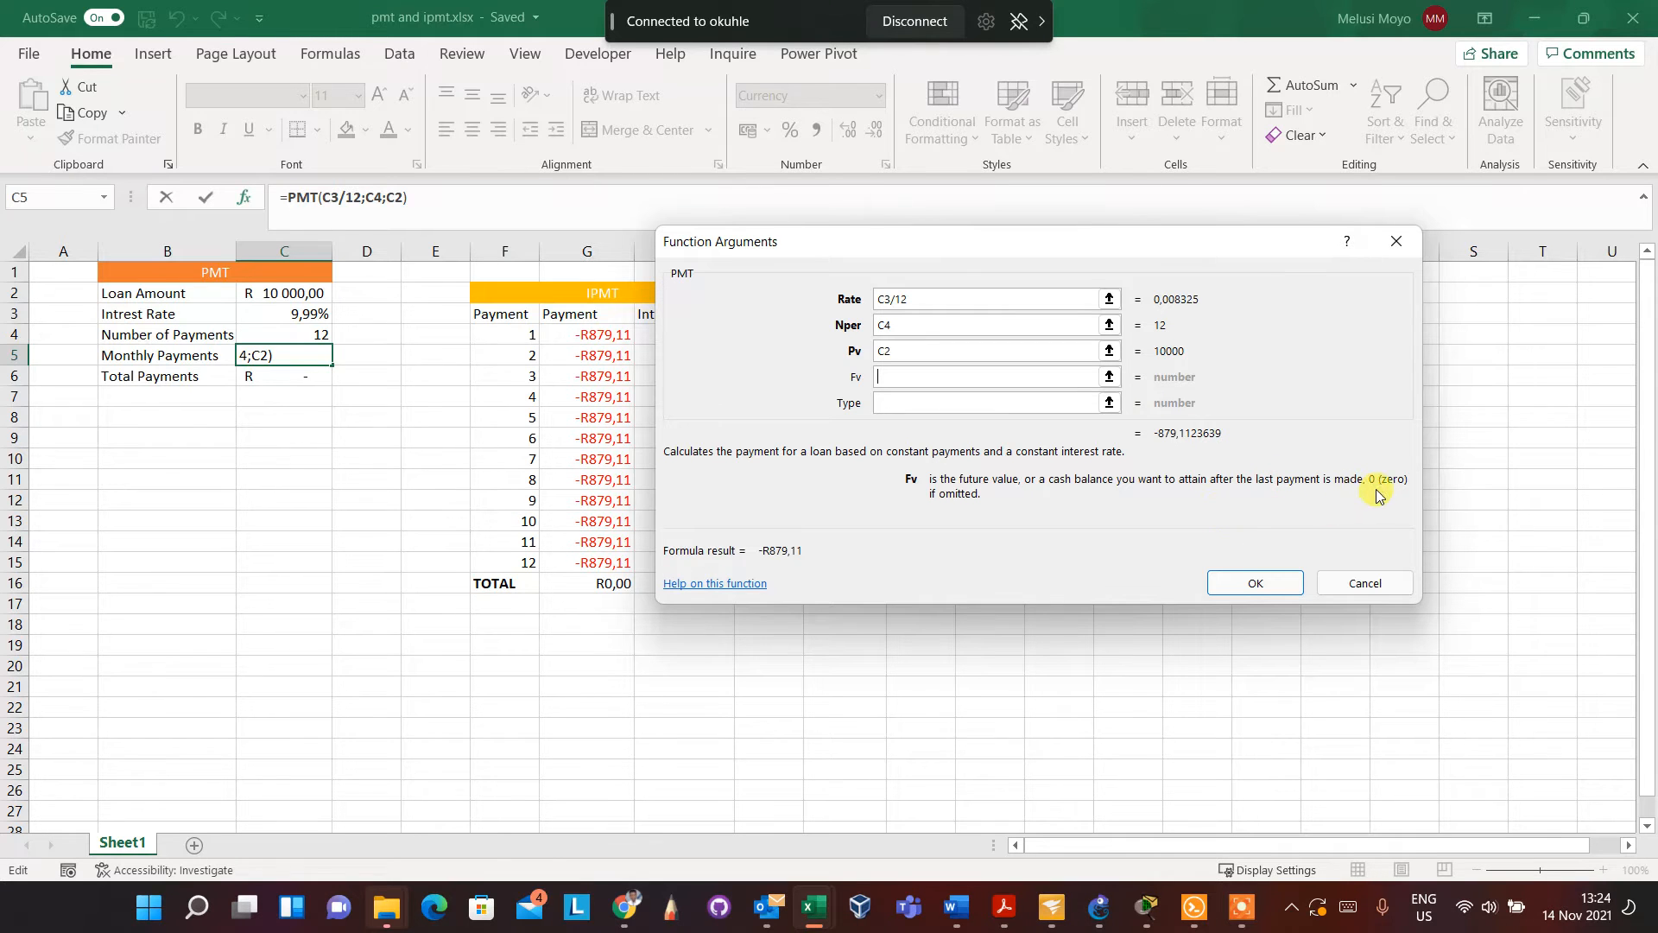
left_click(926, 404)
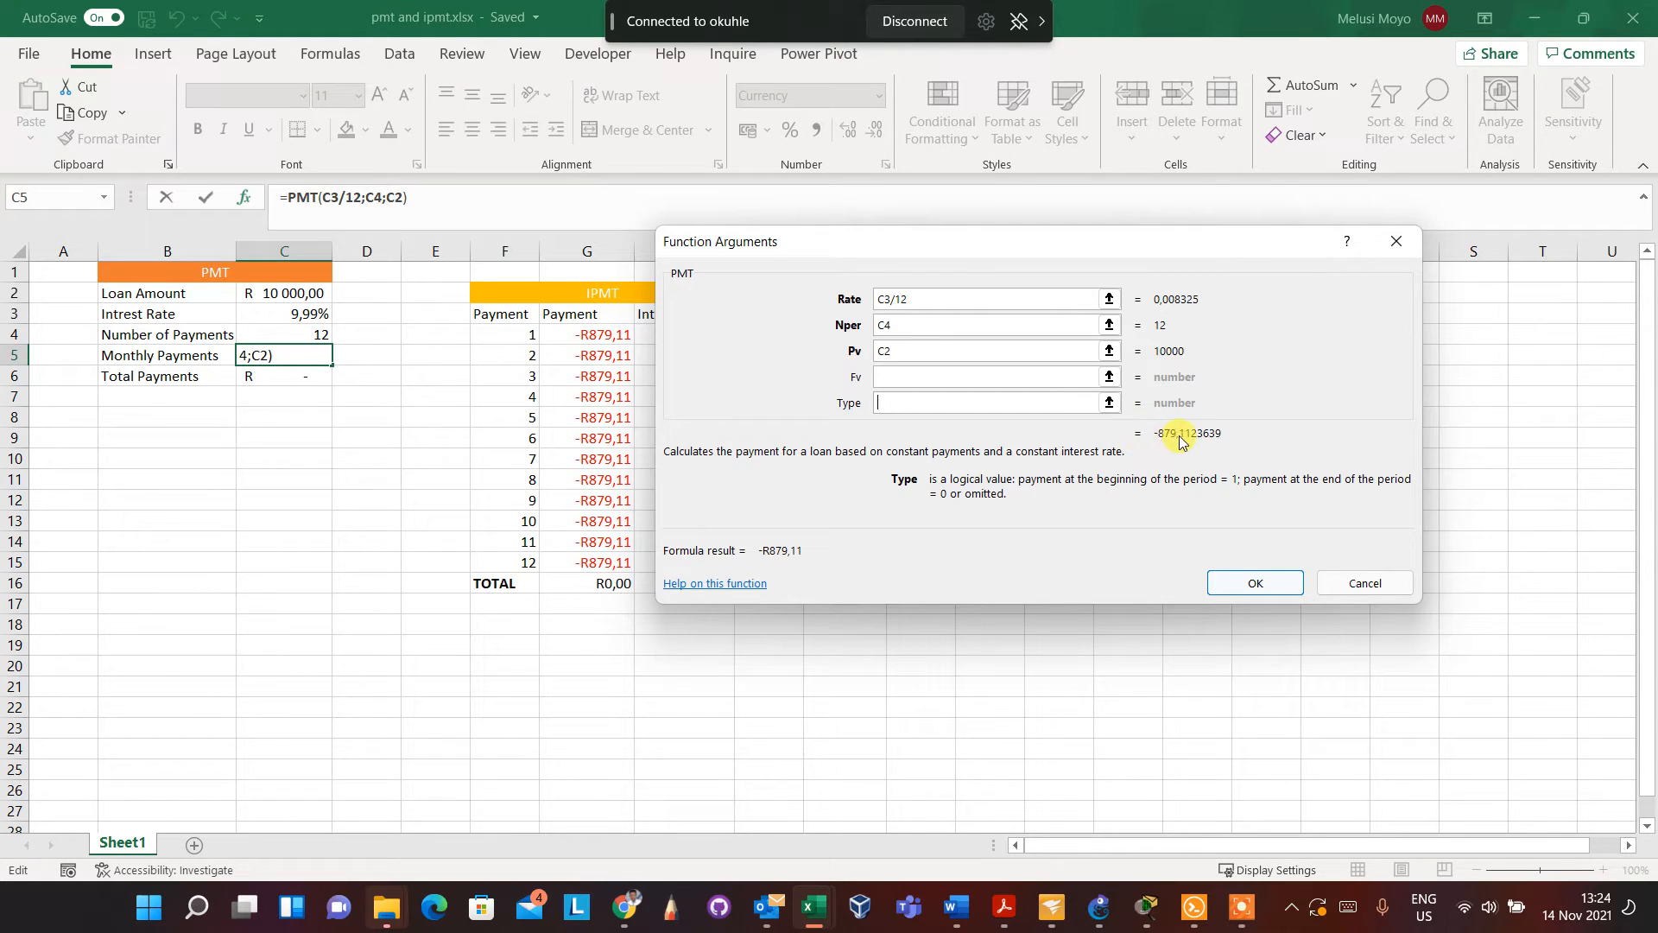
left_click(1255, 582)
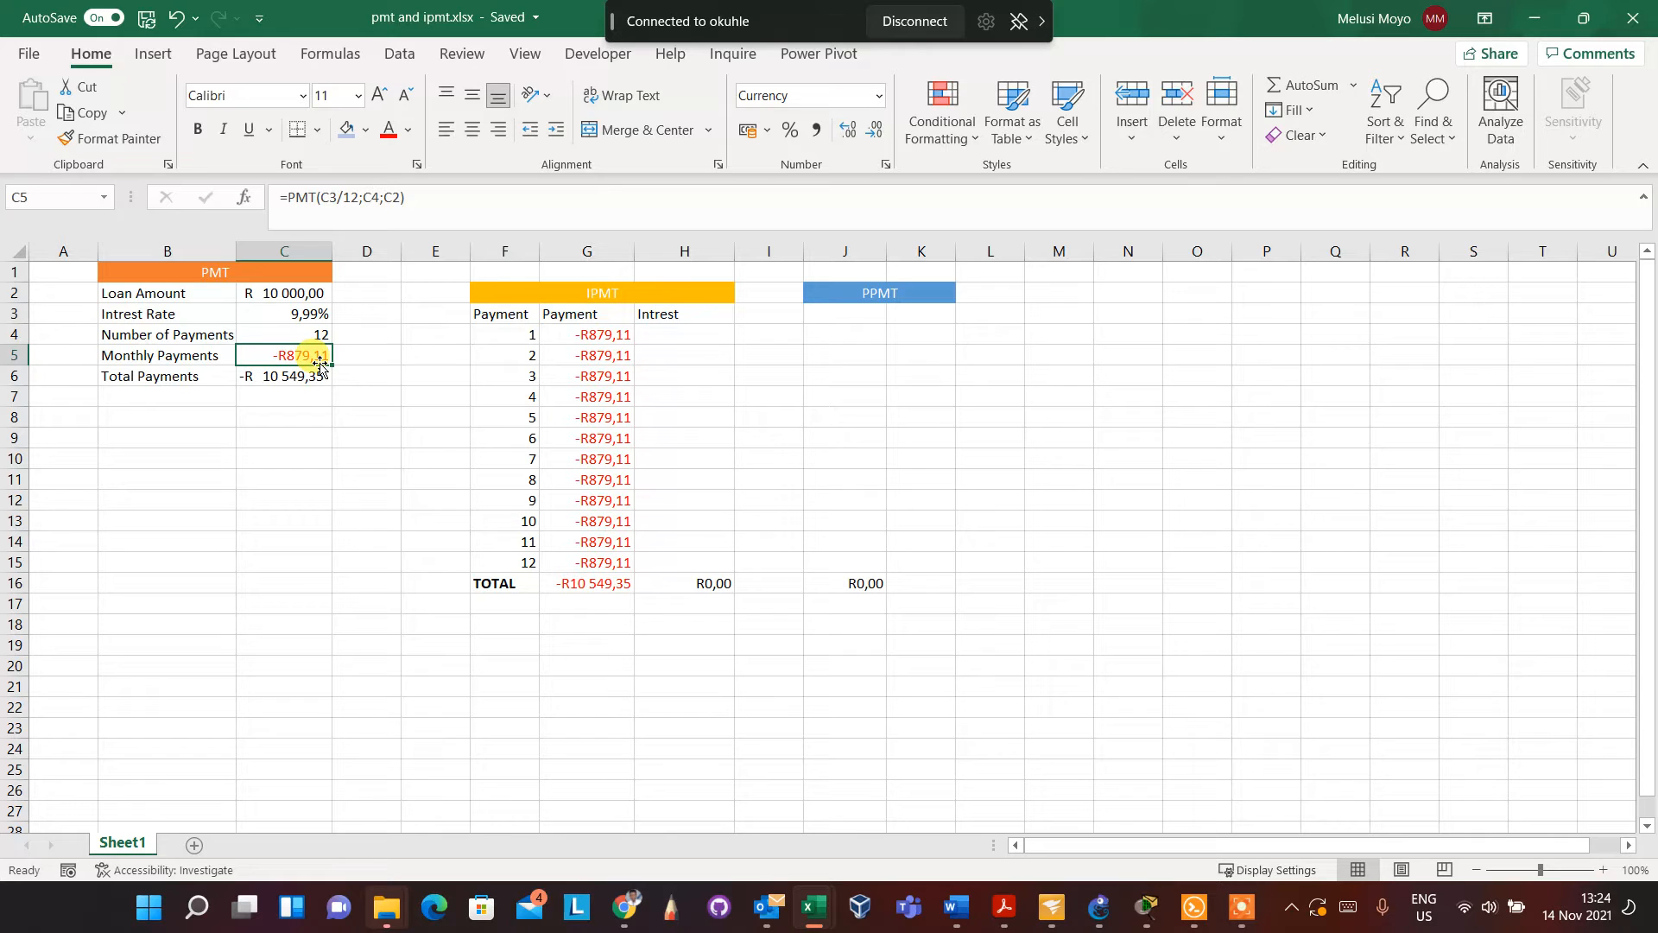
Review the PMT formula in the Monthly Payments cell C5 and the payment numbers in the IPMT table
left_click(660, 331)
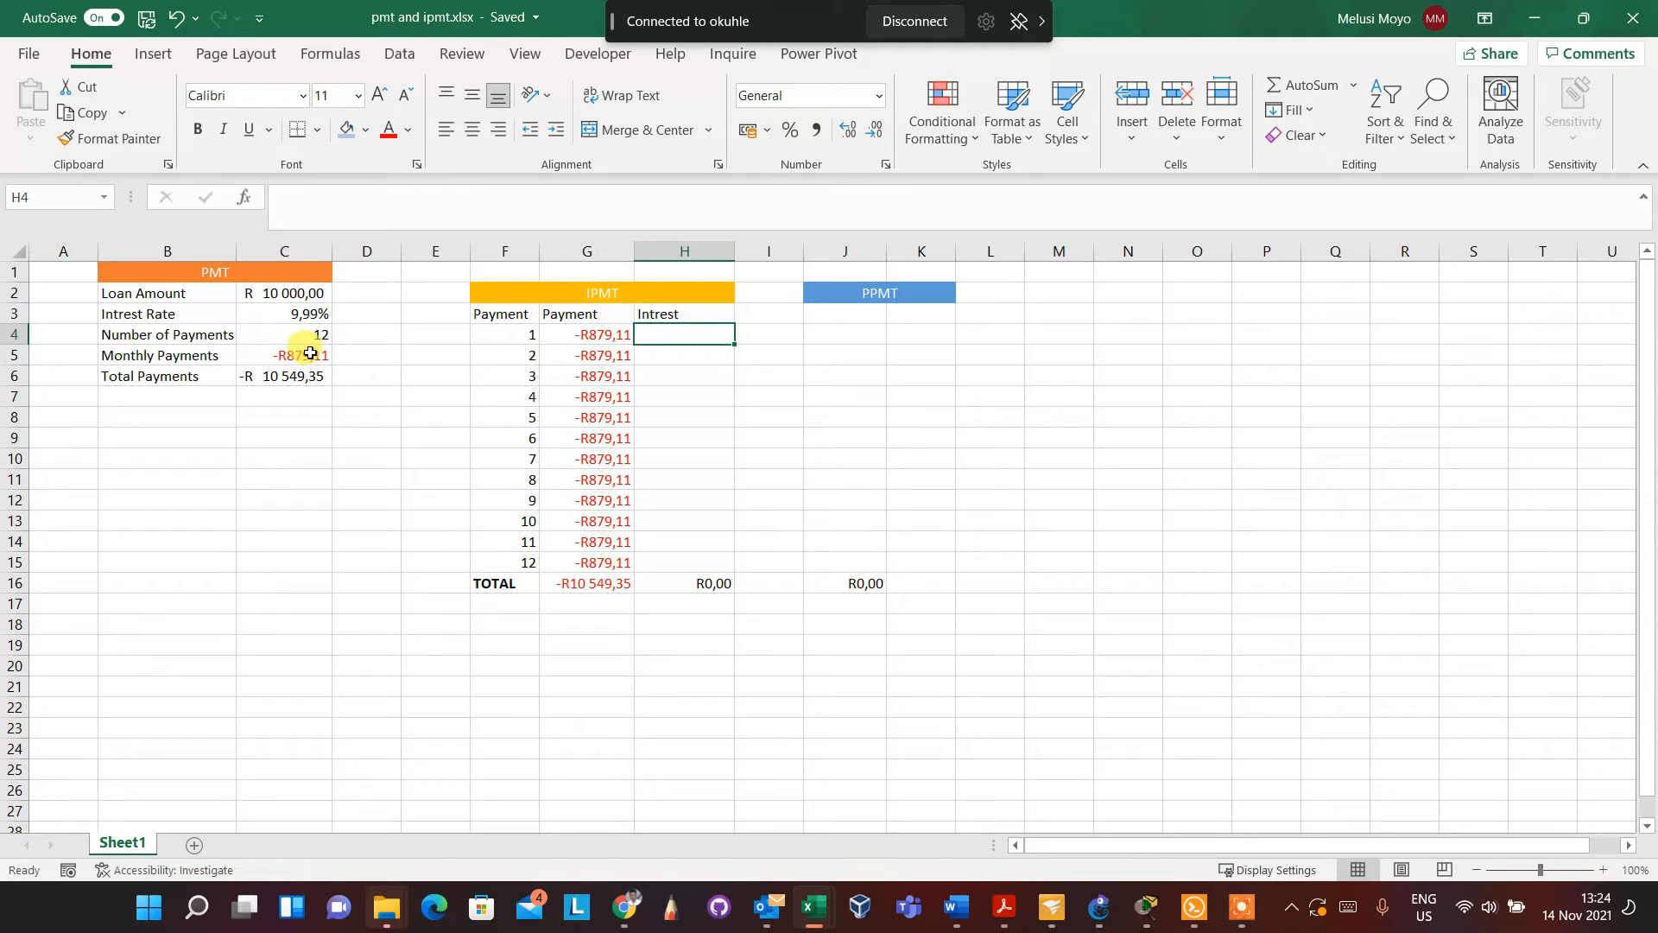
double_click(310, 353)
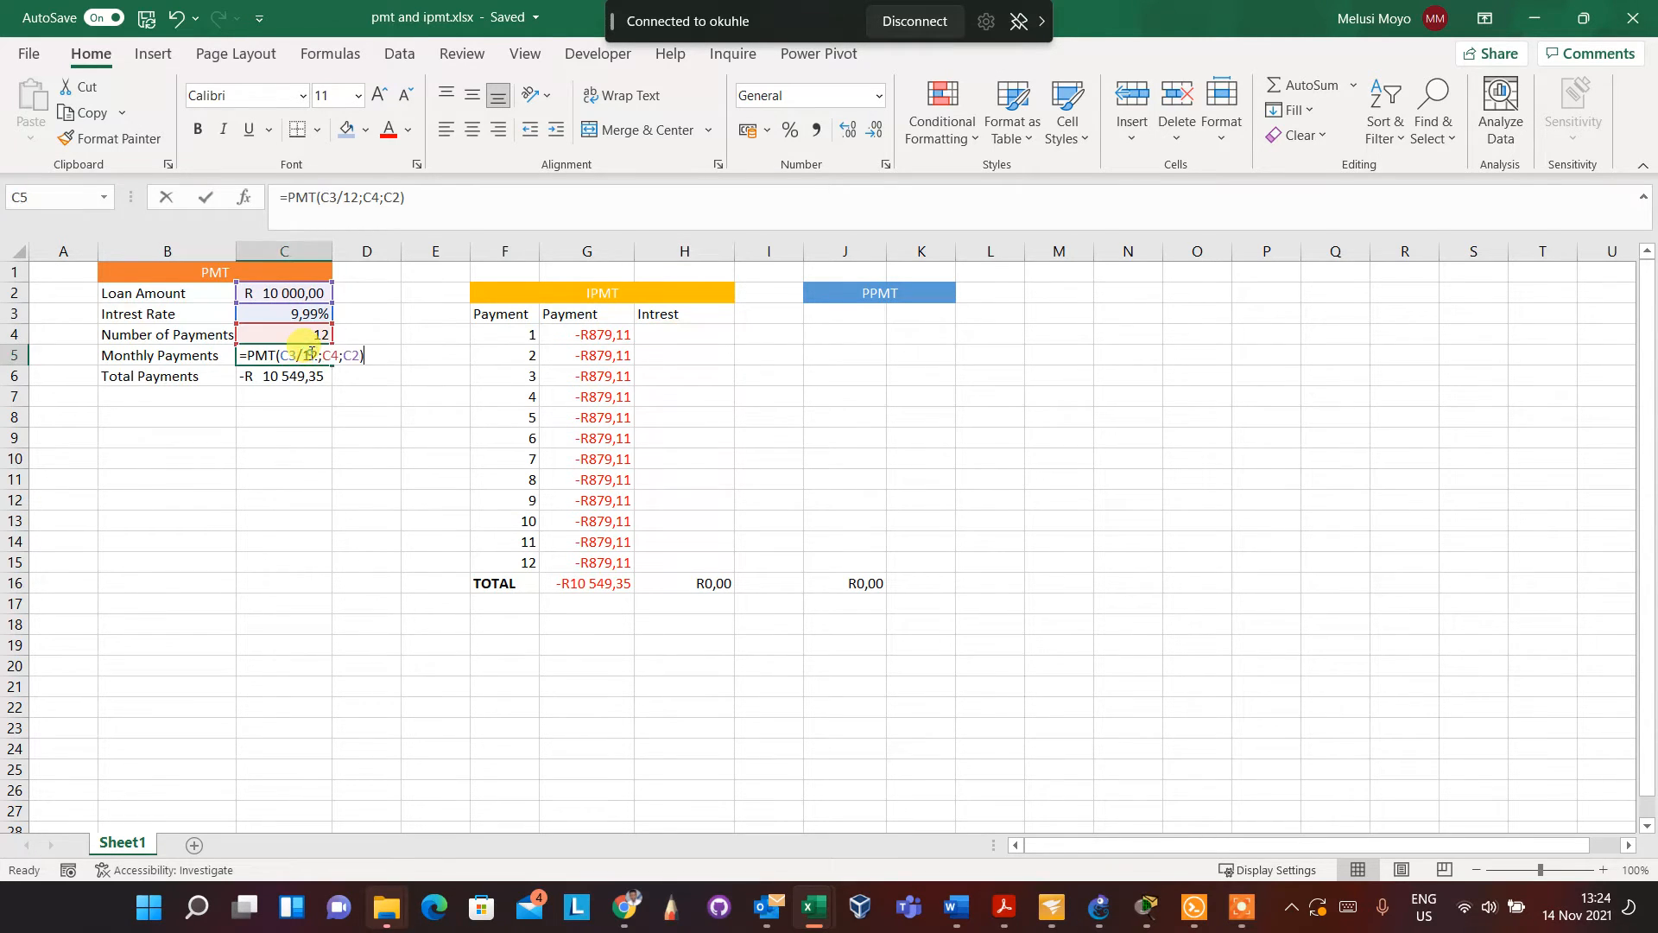
left_click(671, 335)
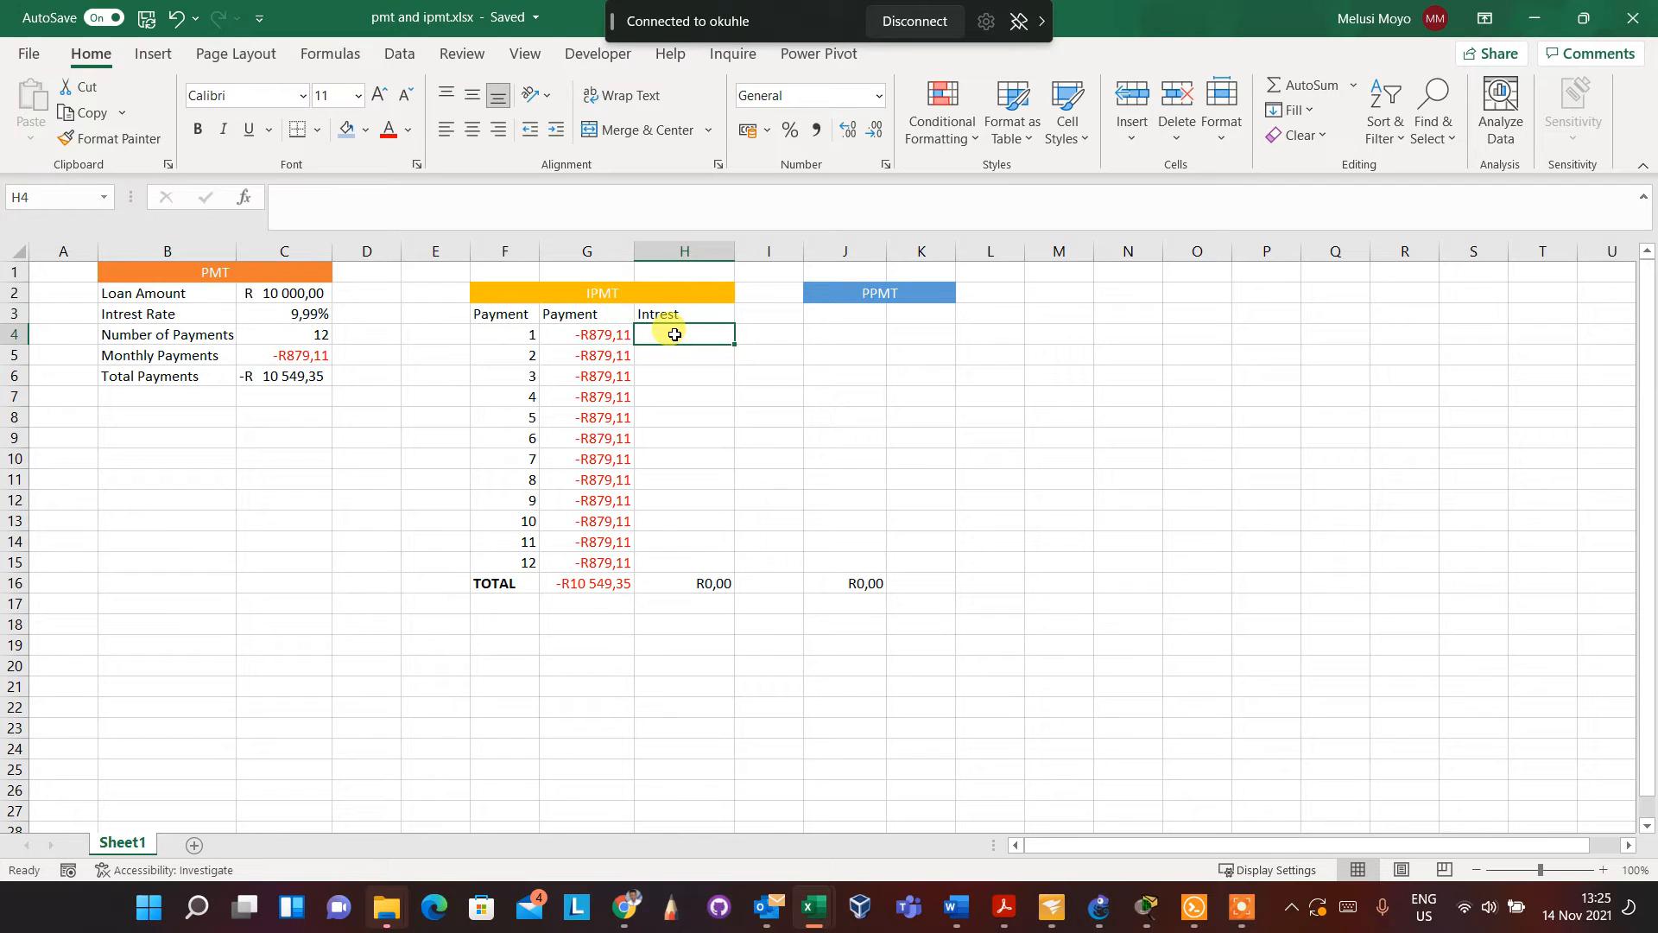
left_click(528, 420)
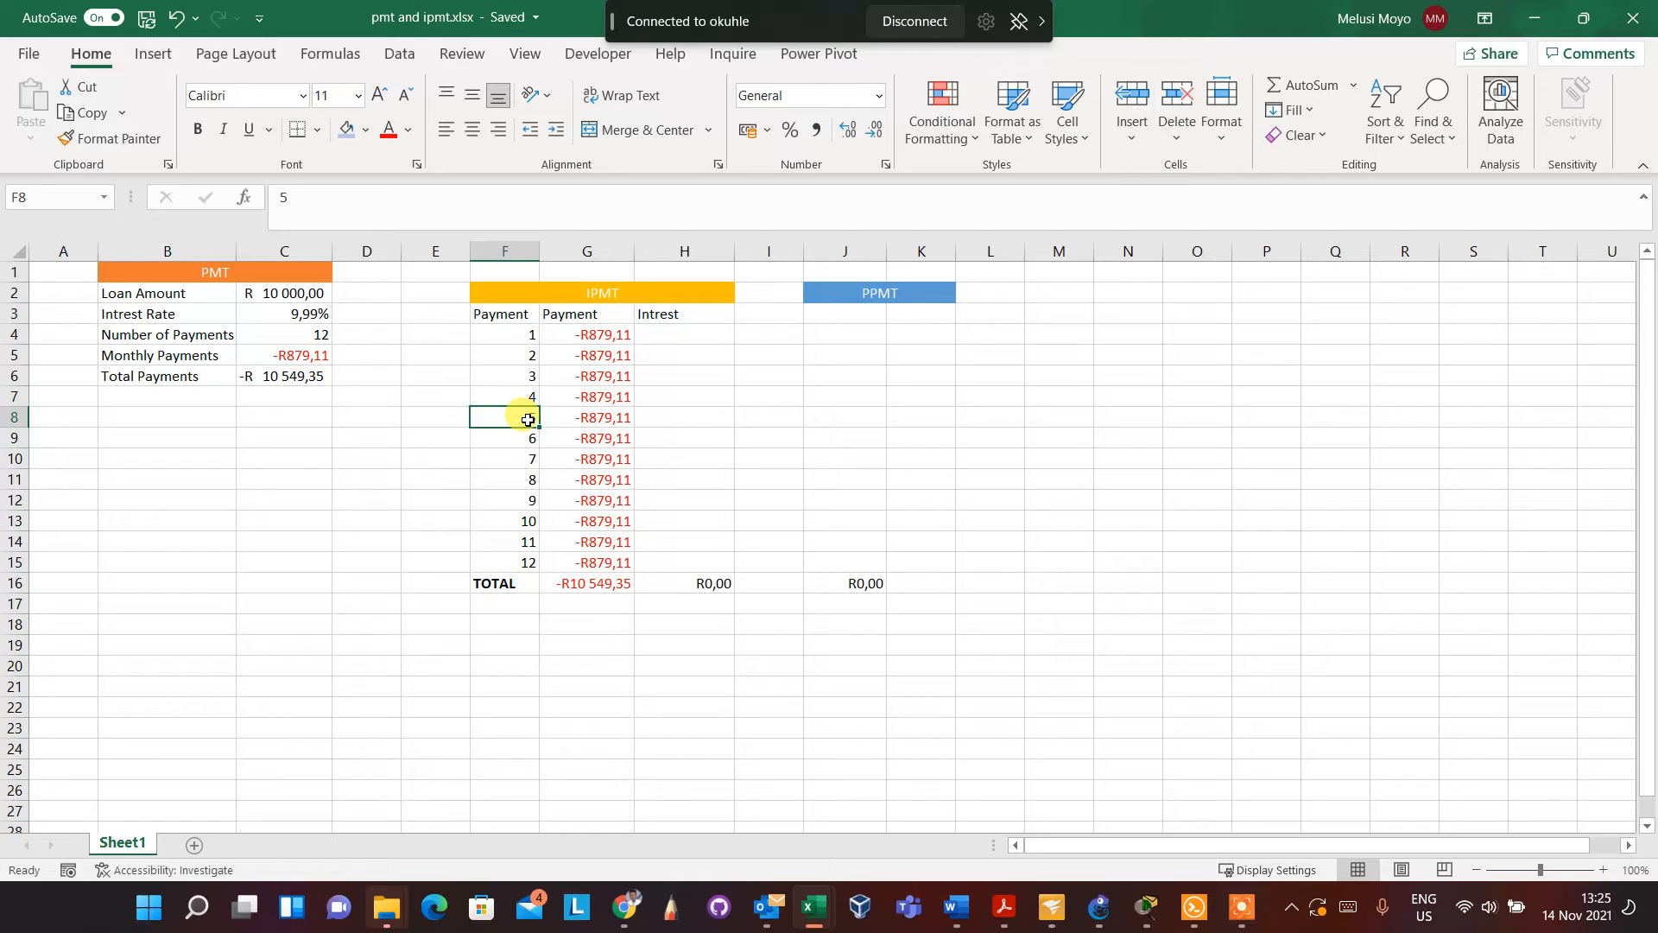
Start an IPMT formula in the first Intrest cell H4 with the rate $C$3/12, using an absolute reference to C3
left_click(697, 335)
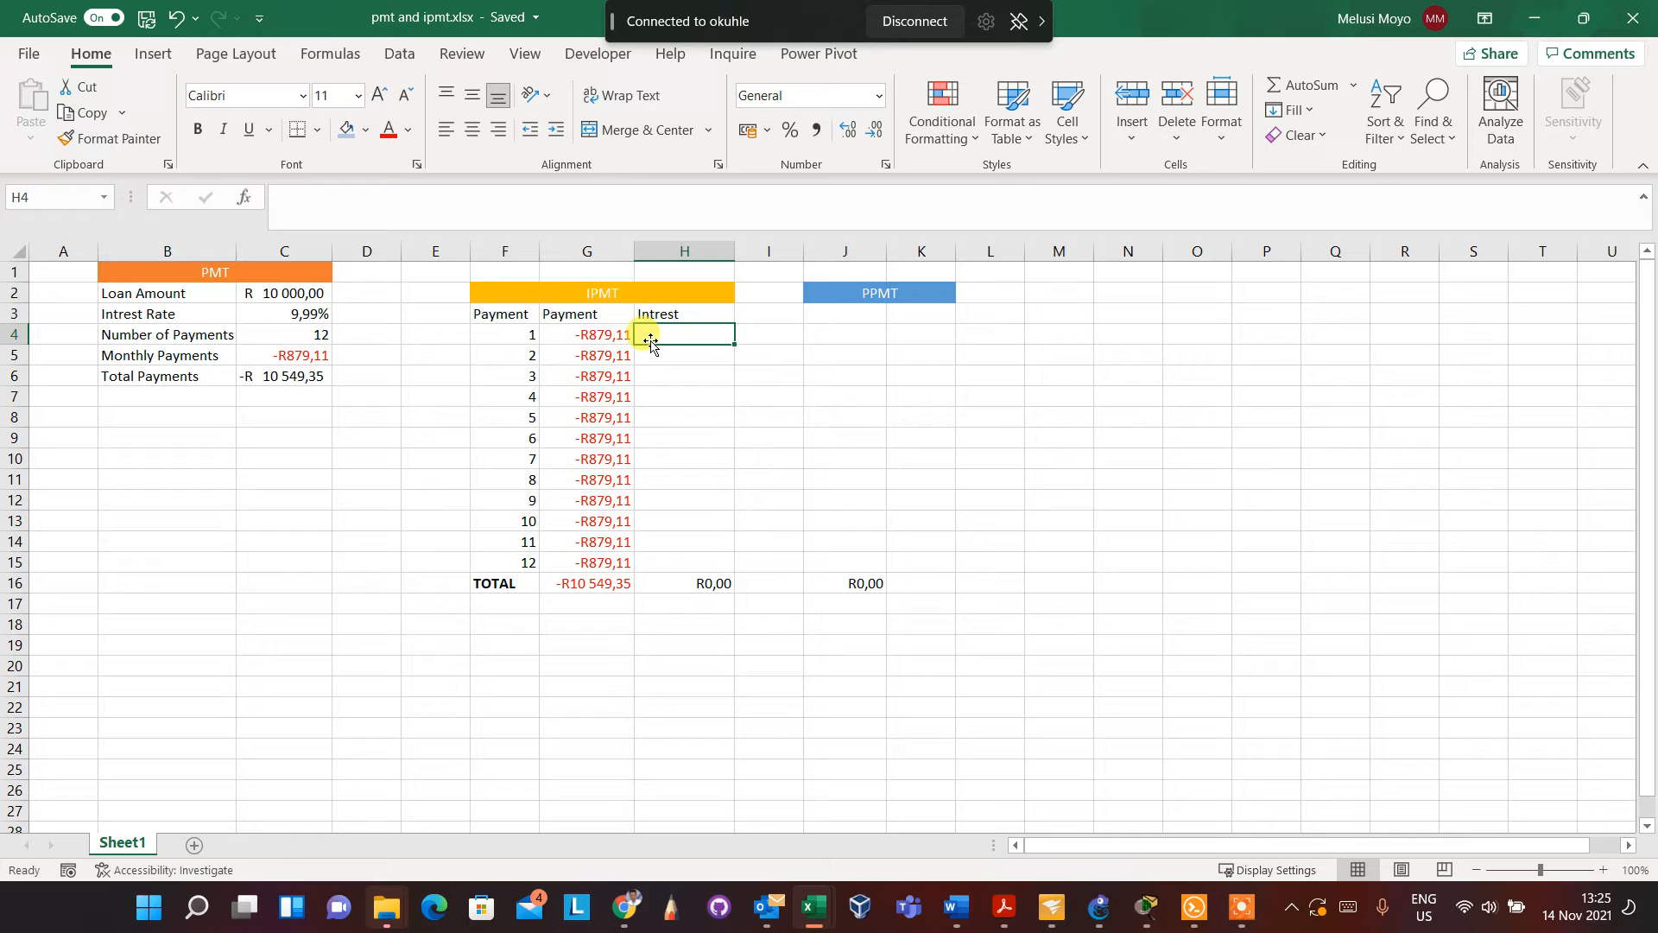
type("=")
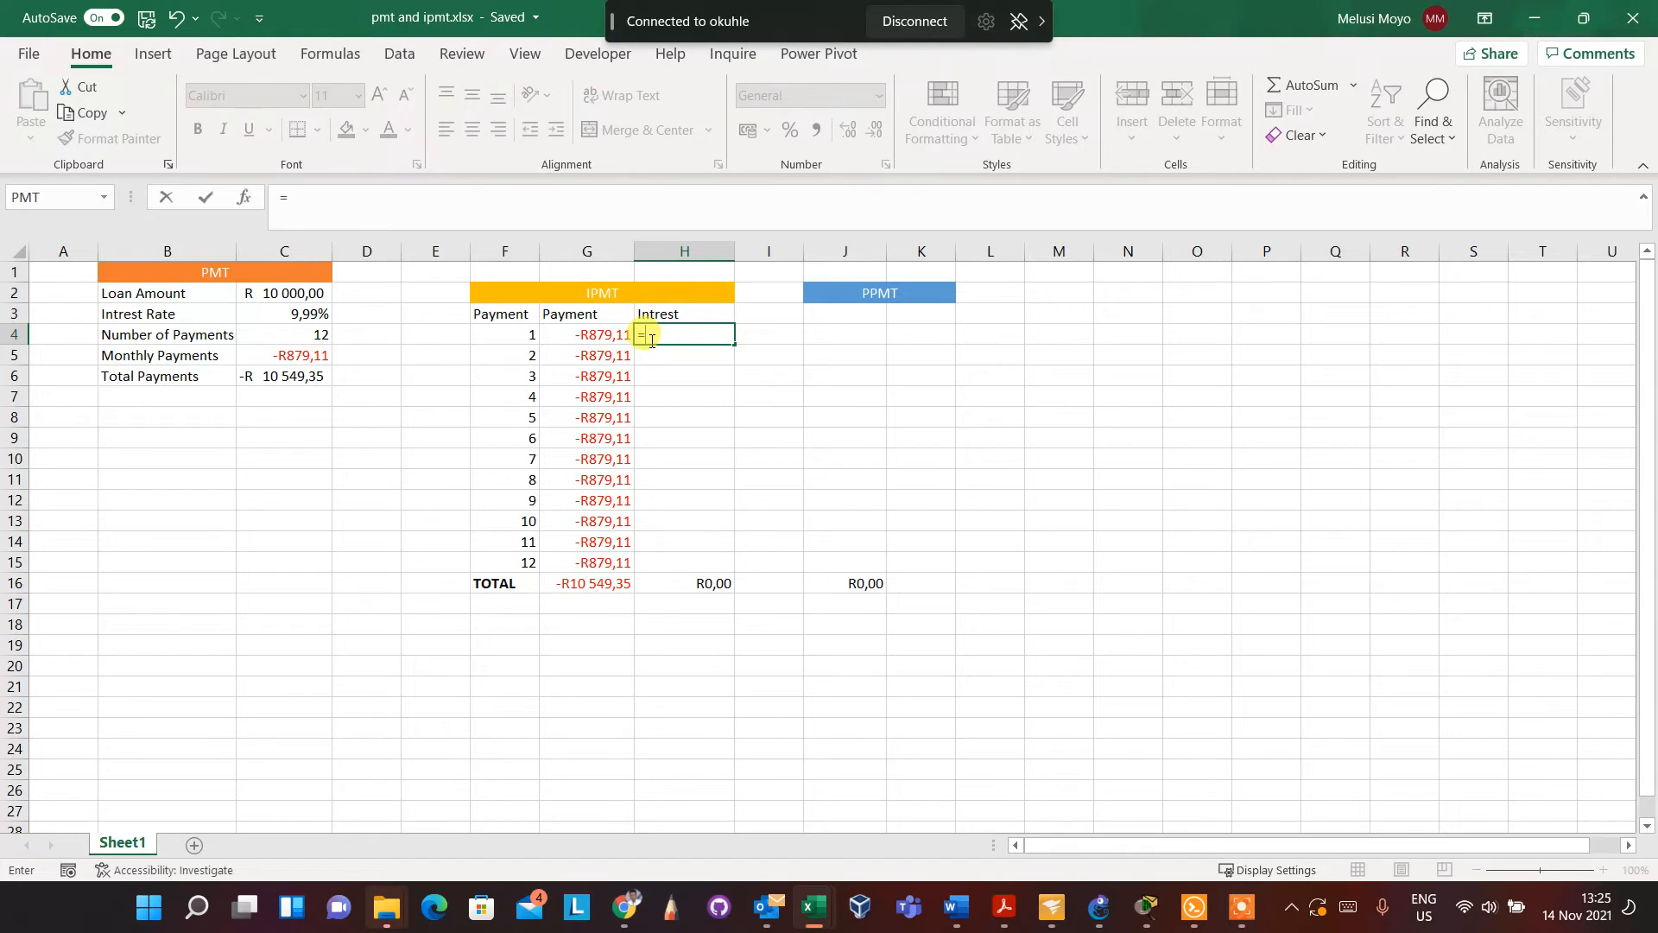
type("ip")
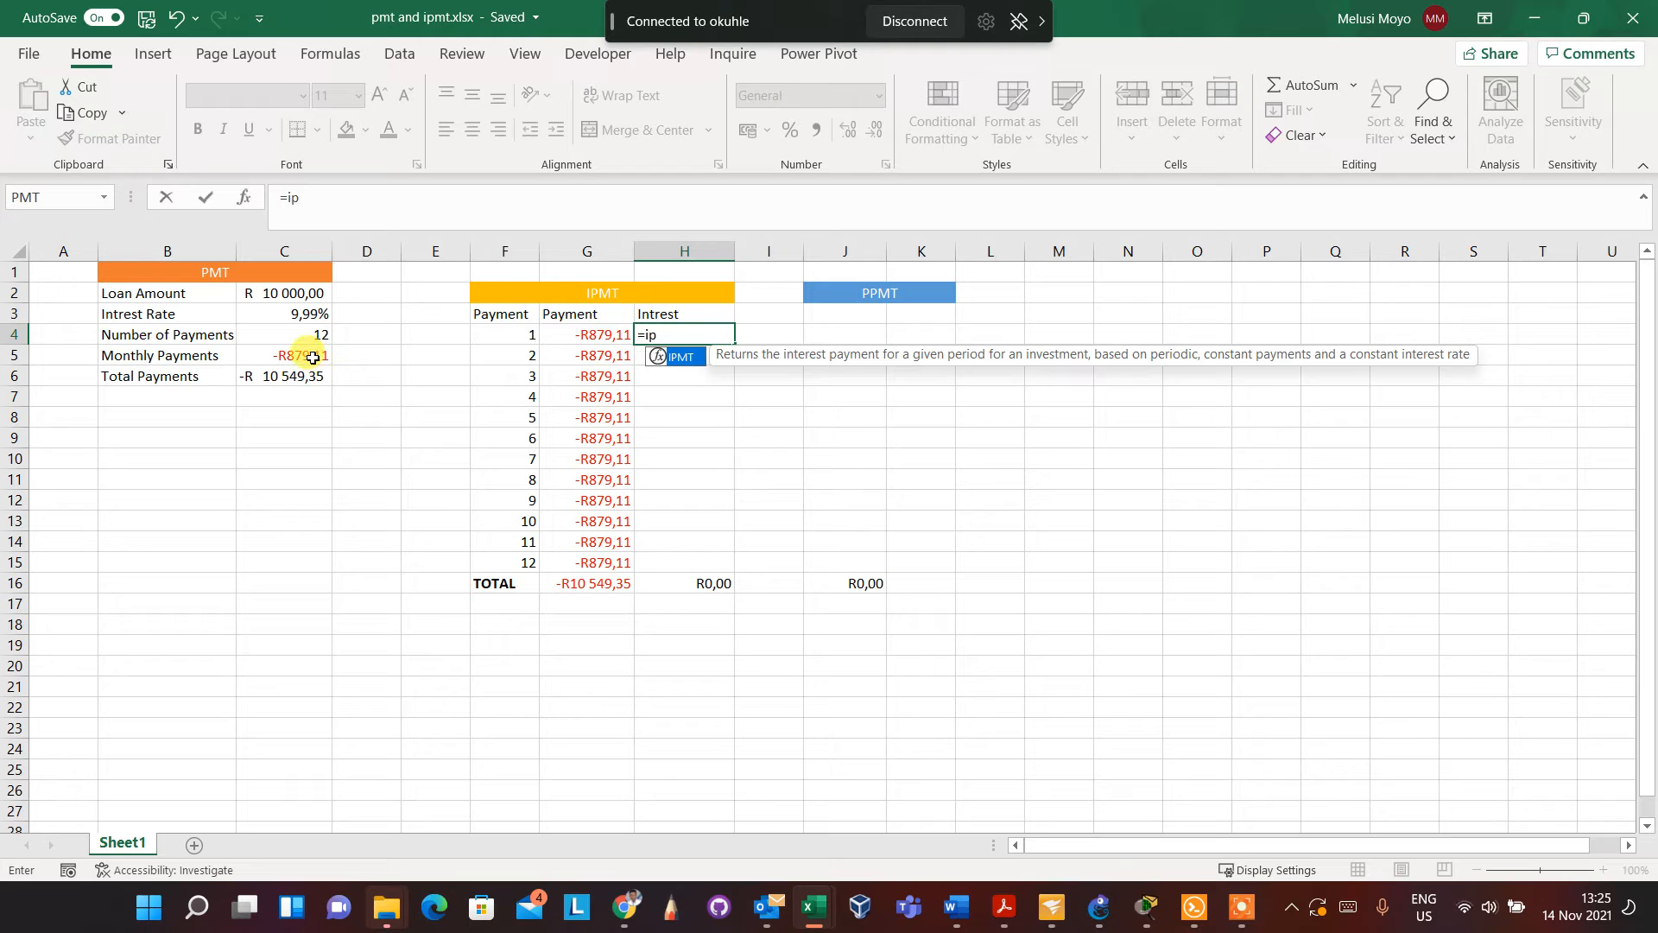
double_click(683, 365)
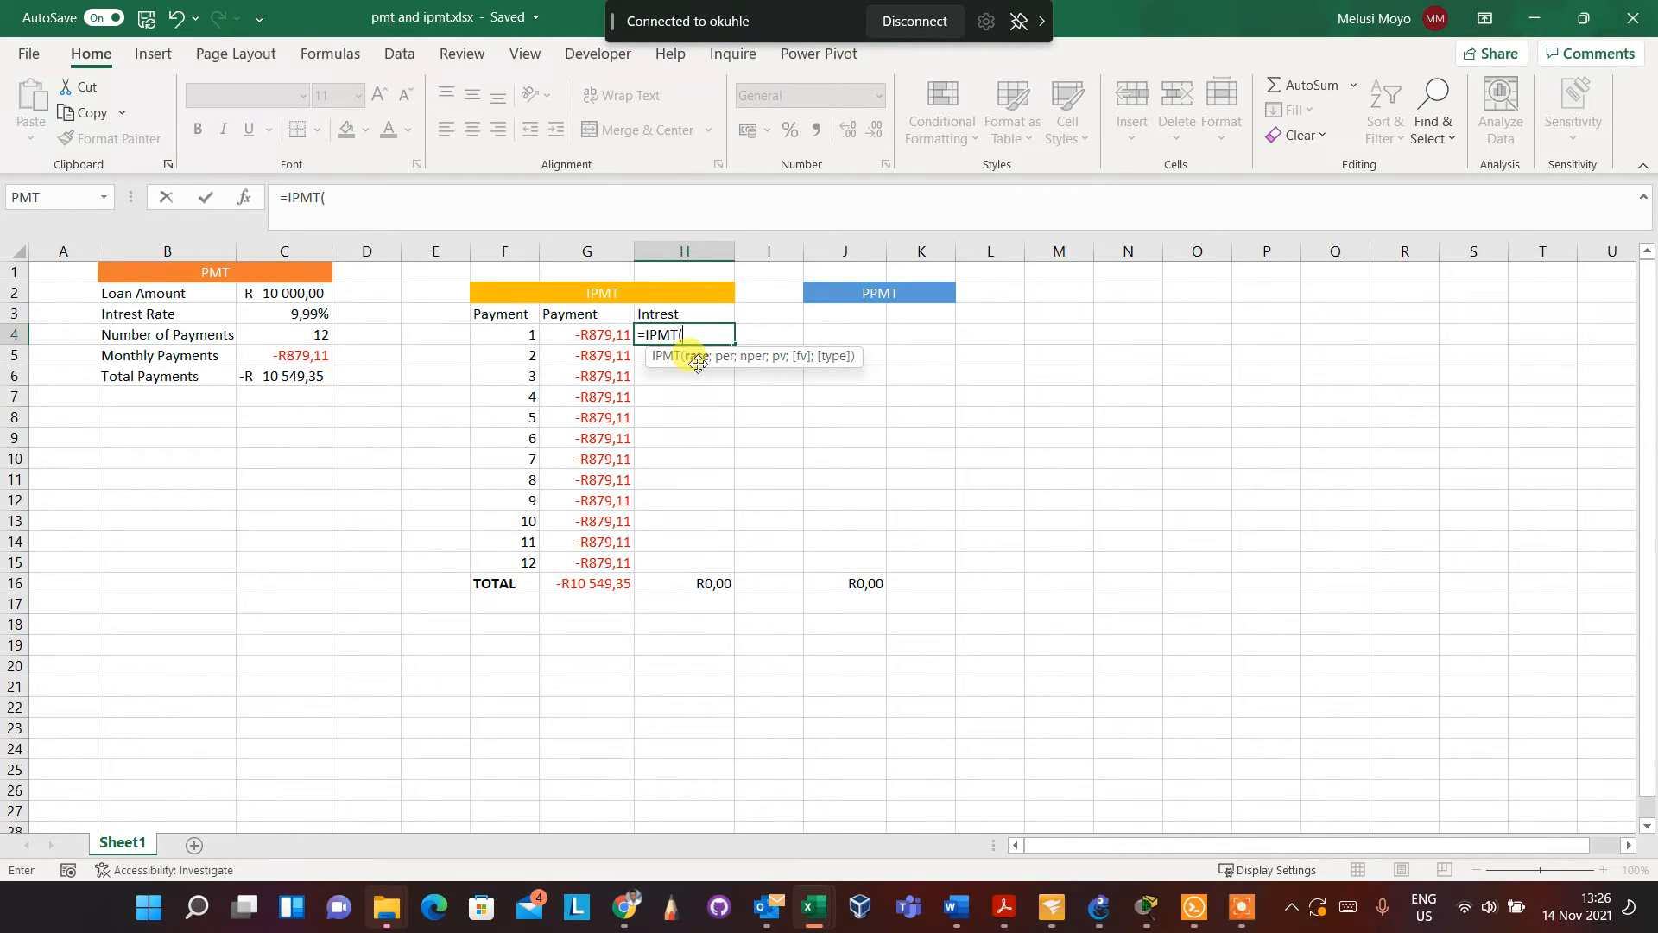
left_click(322, 313)
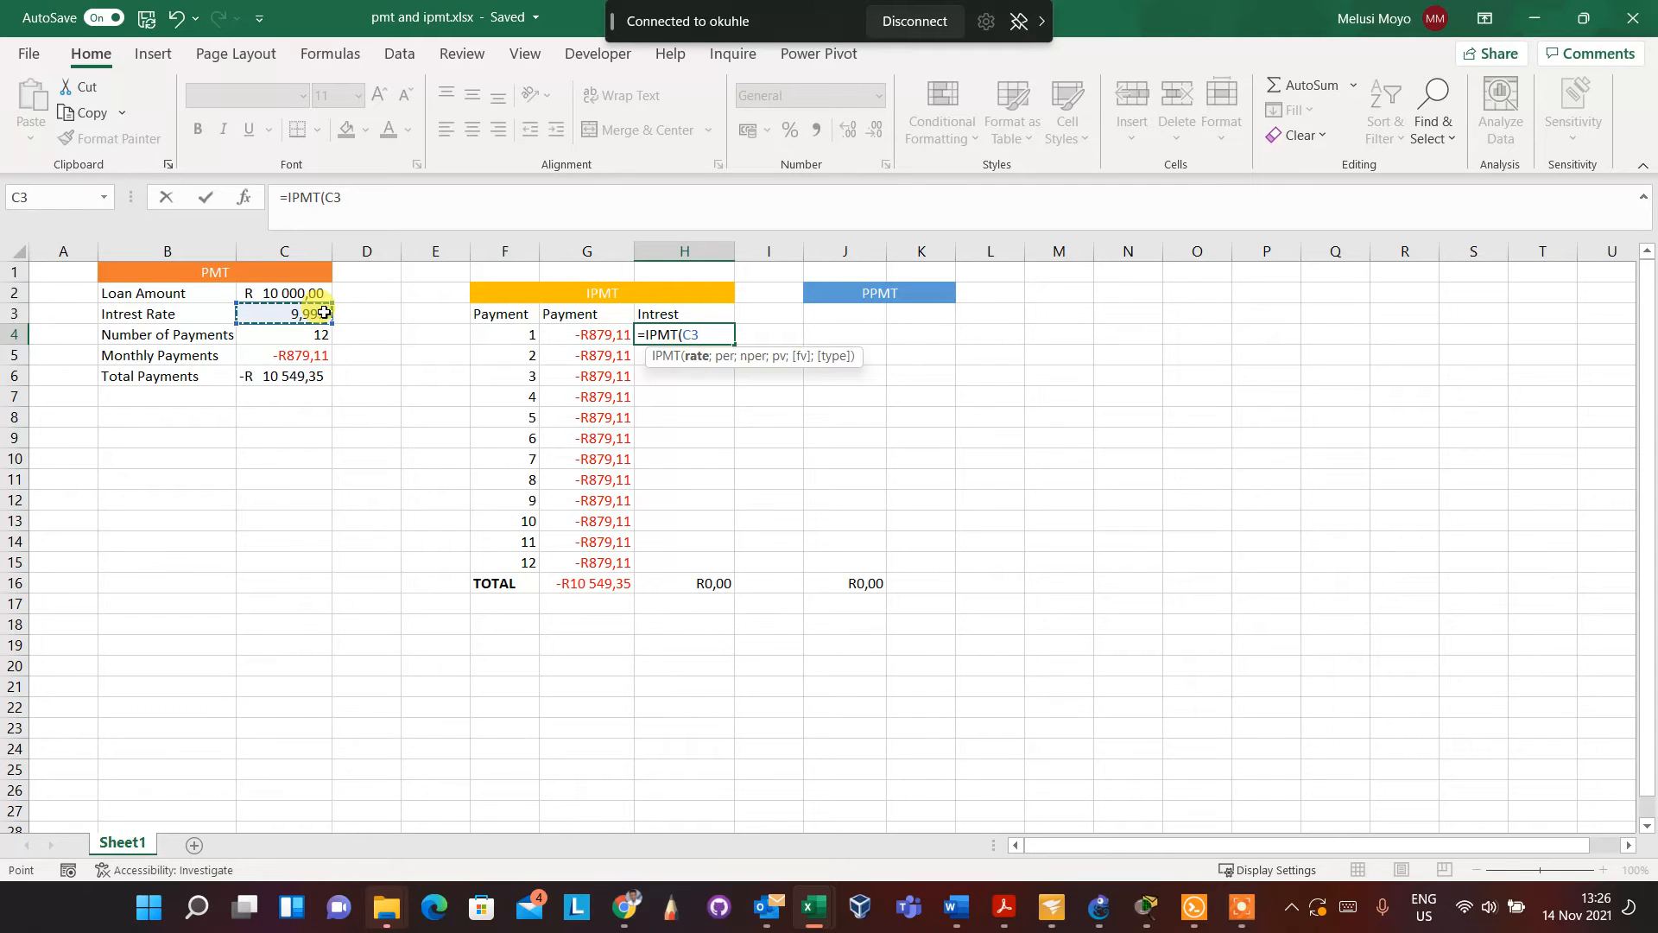
type("/12")
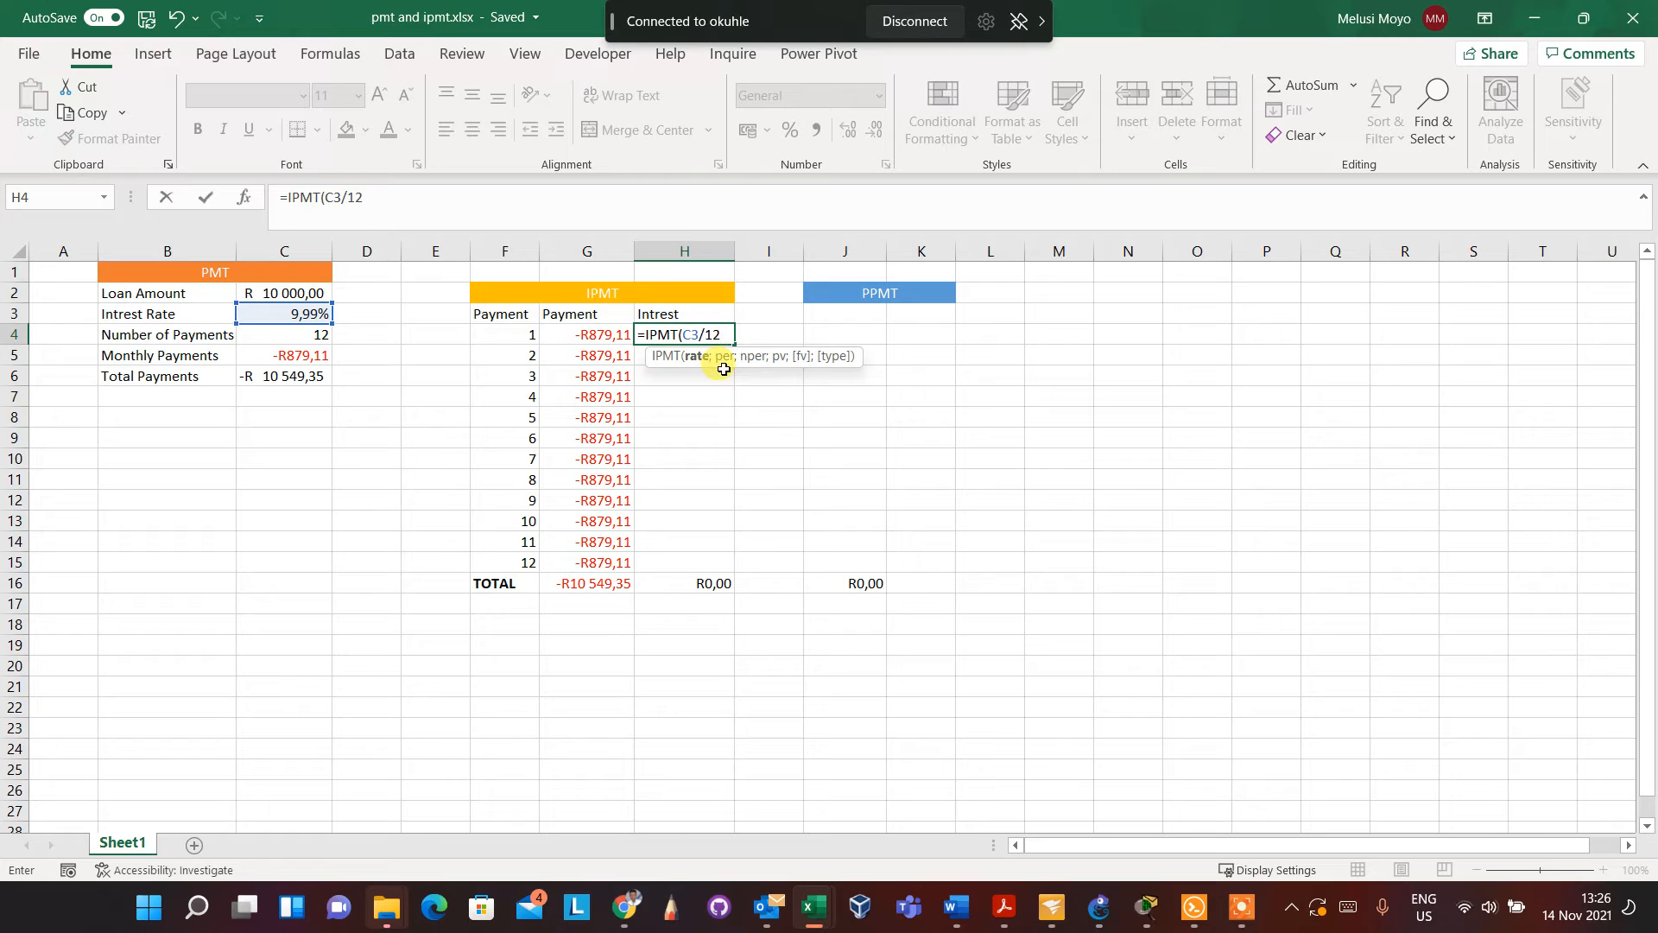
left_click(694, 335)
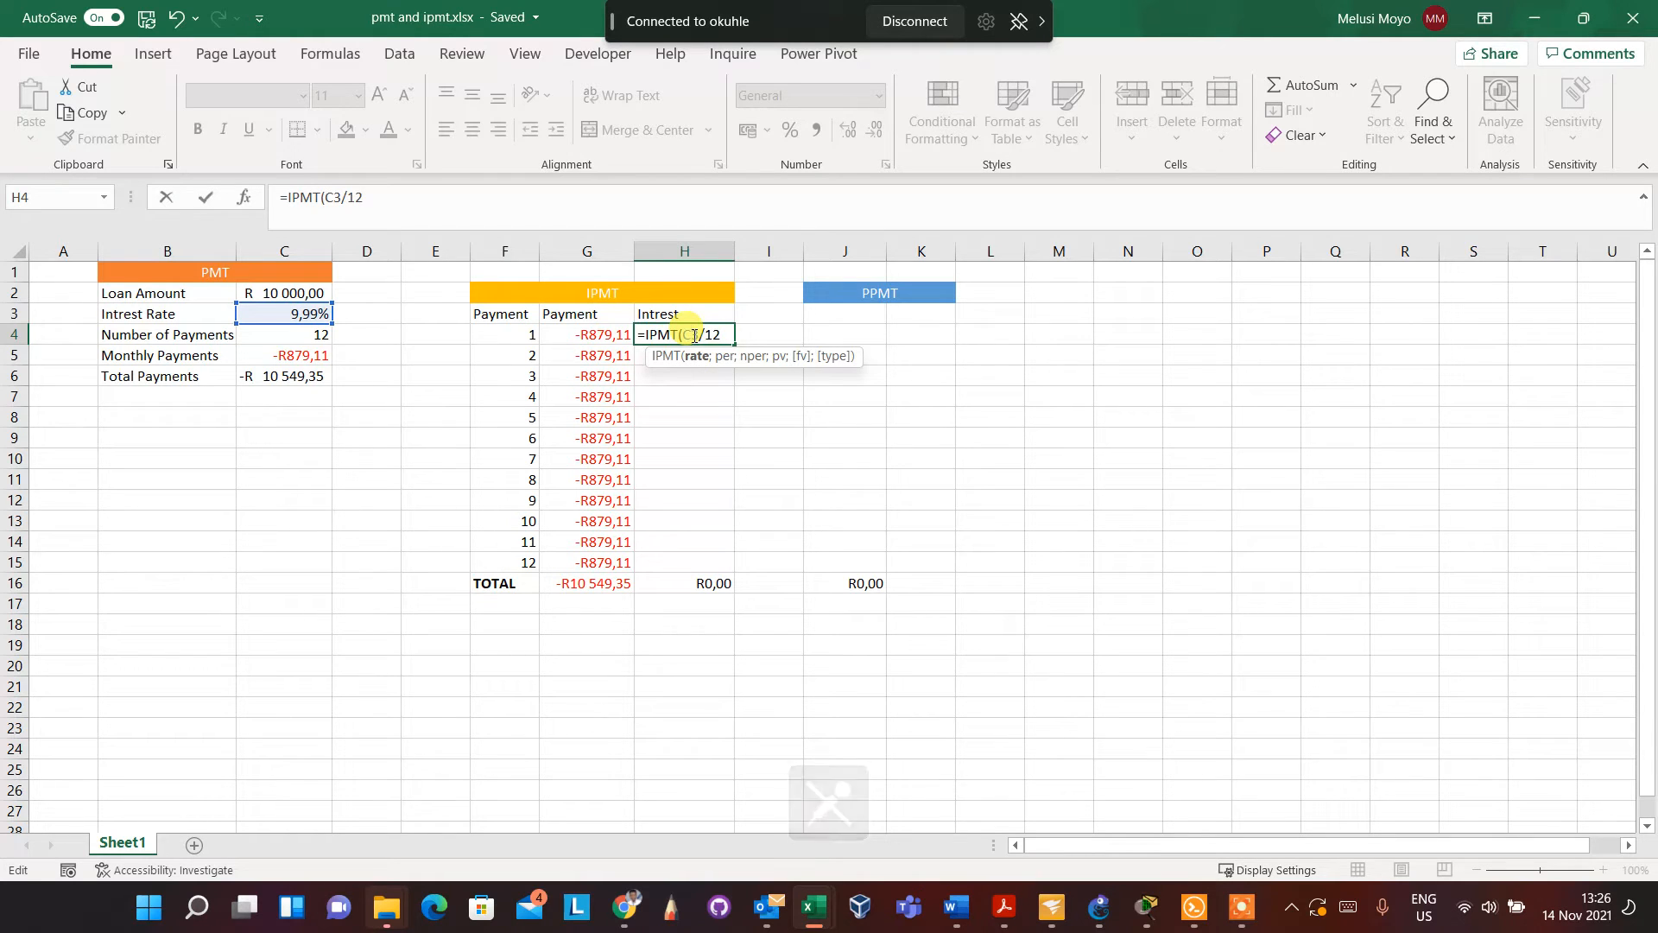
key("F4")
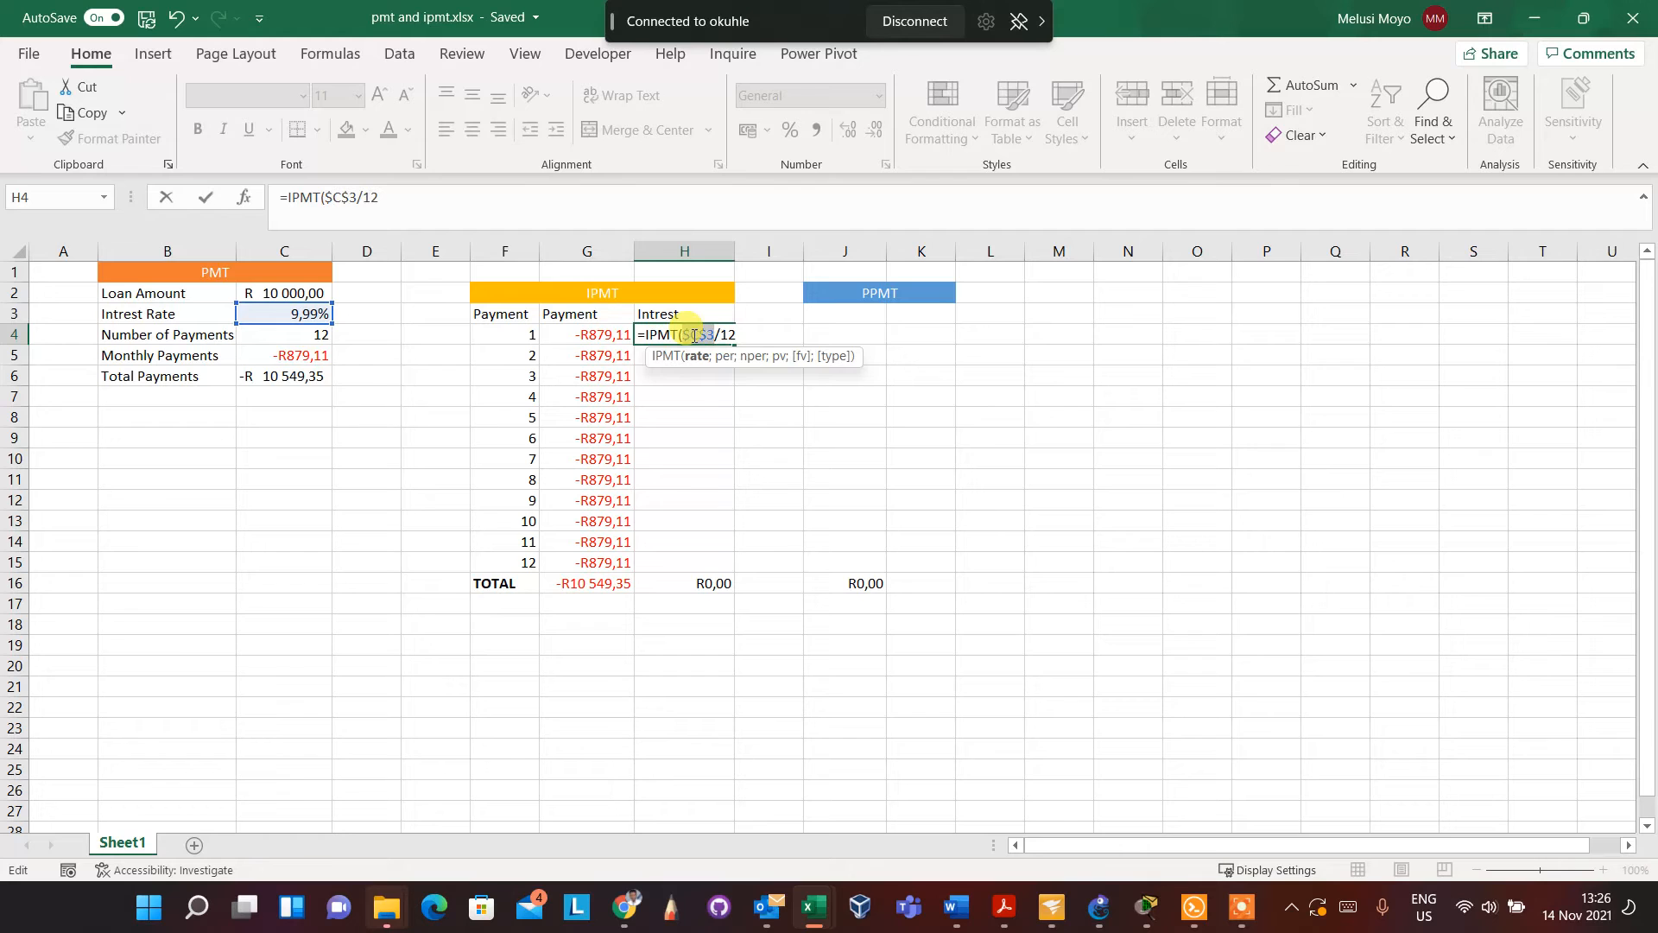
left_click(477, 199)
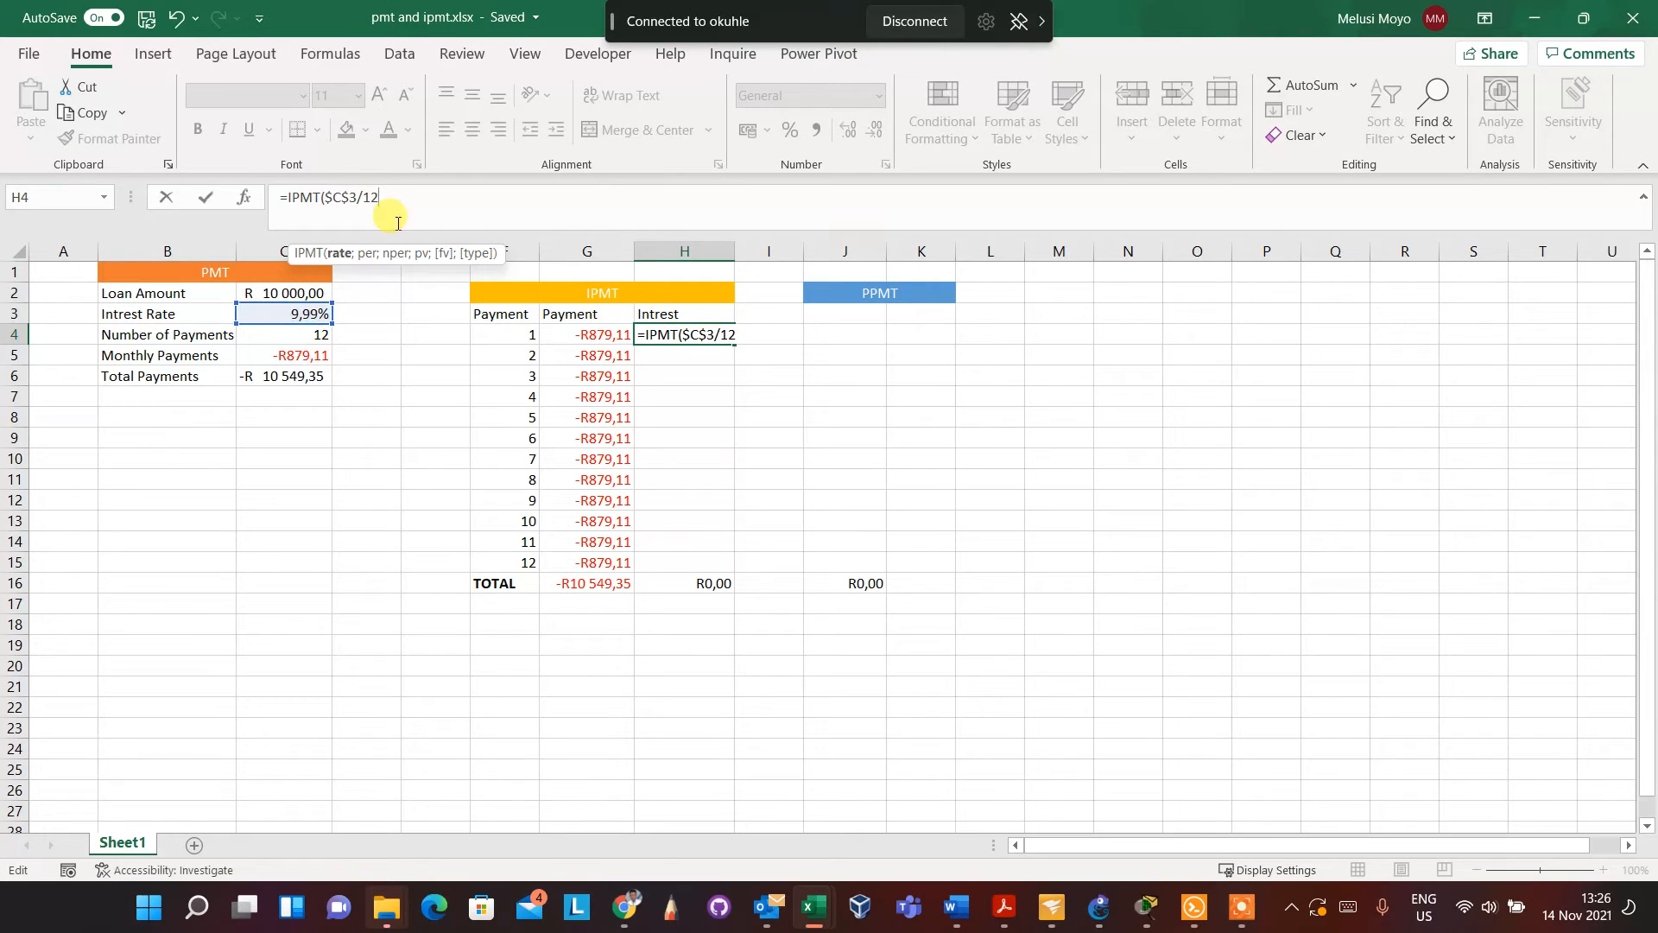
Add F4 as the period, C4 as the number of payments and C2 as the present value to the IPMT formula
type(";")
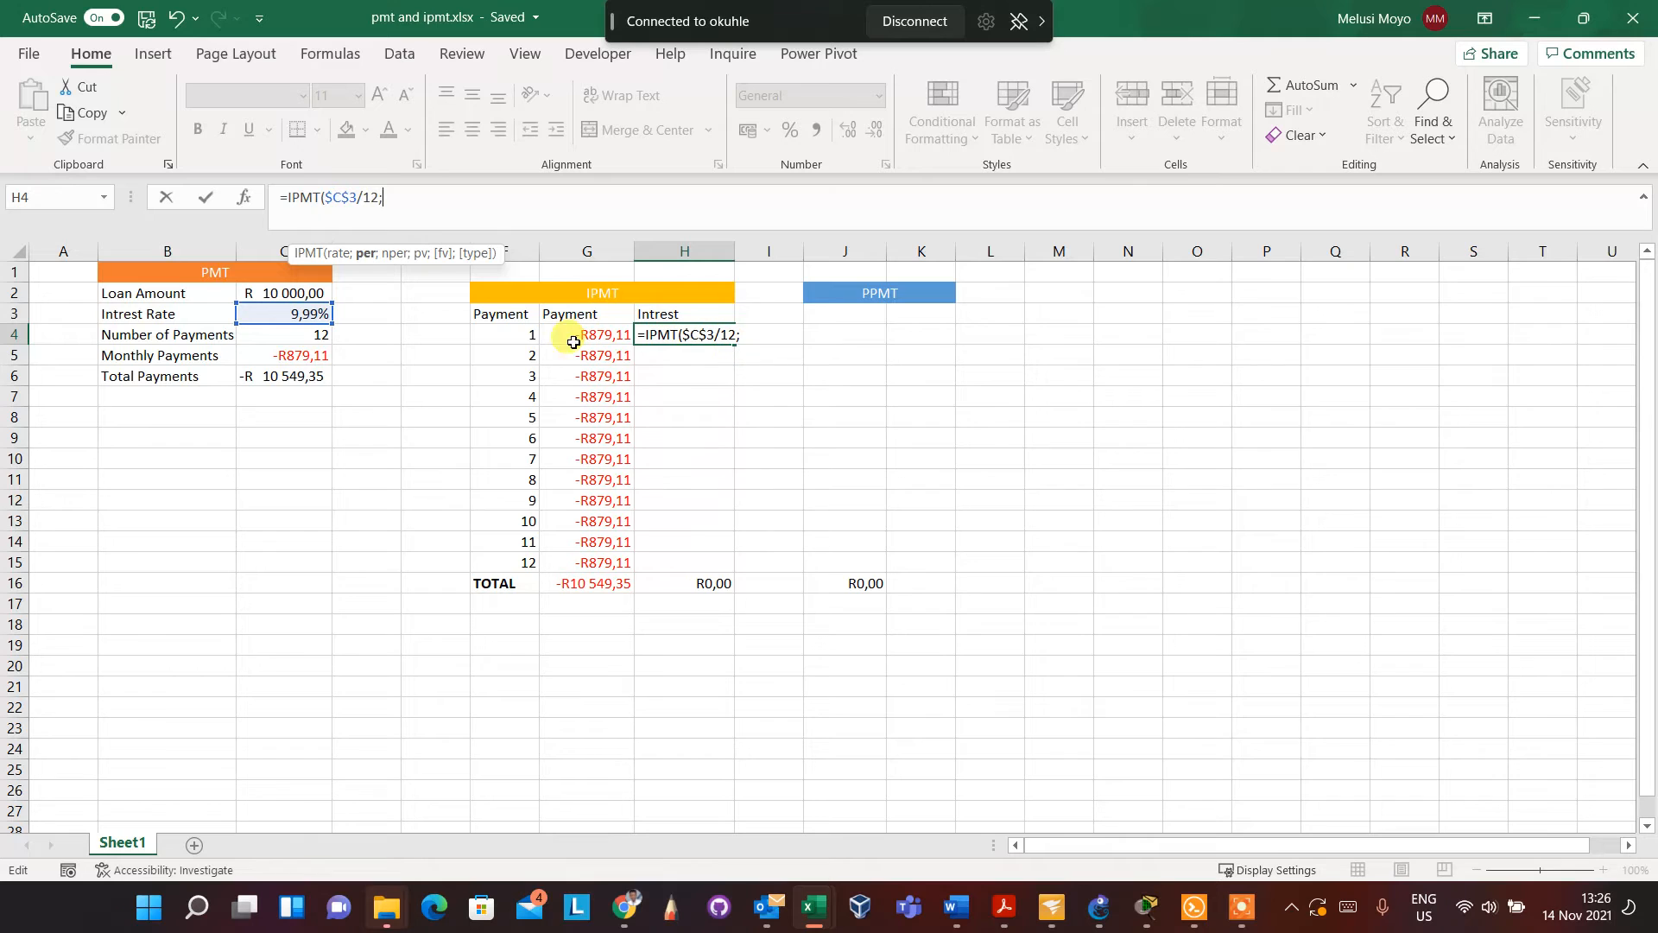
left_click(532, 334)
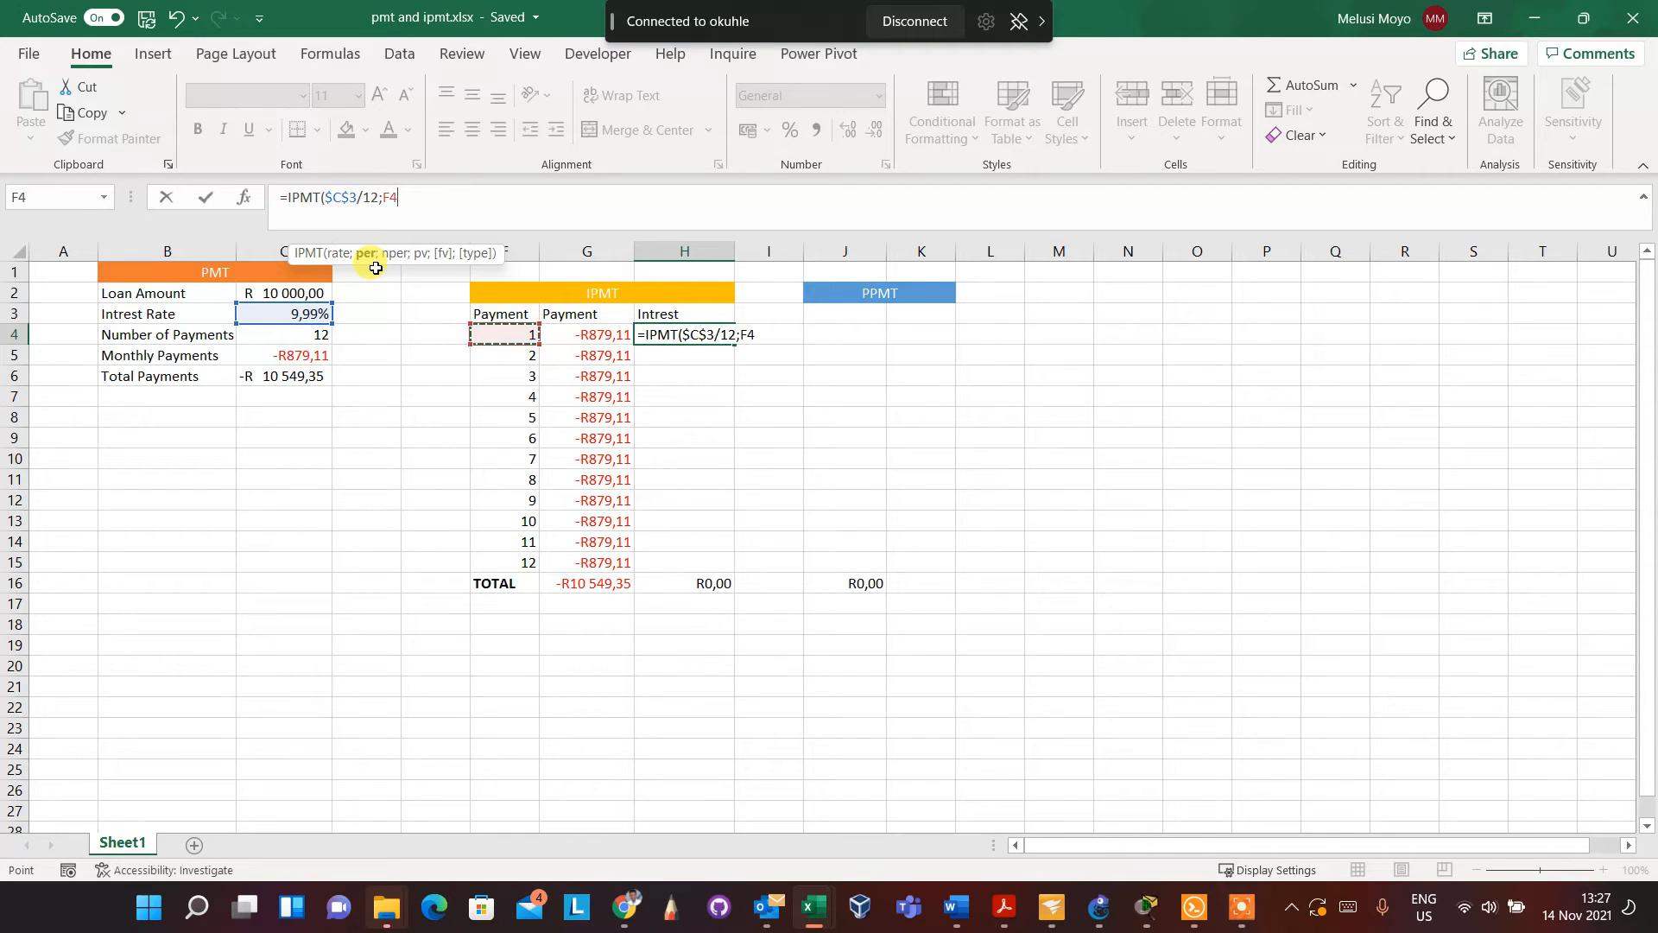
type(";")
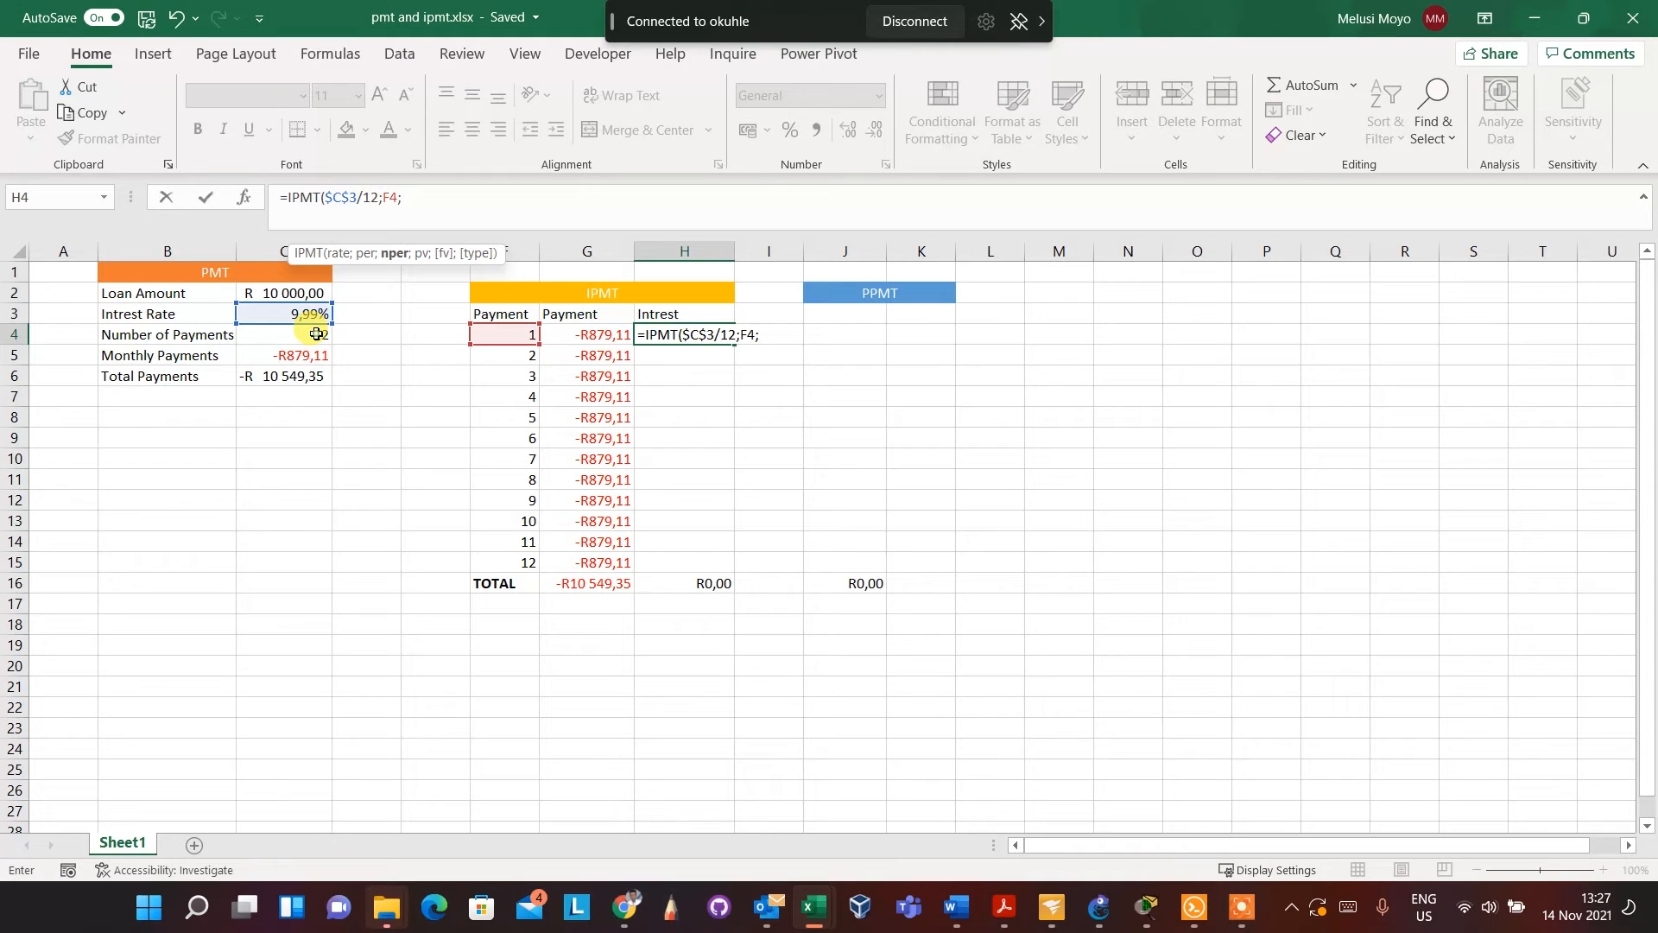
left_click(317, 334)
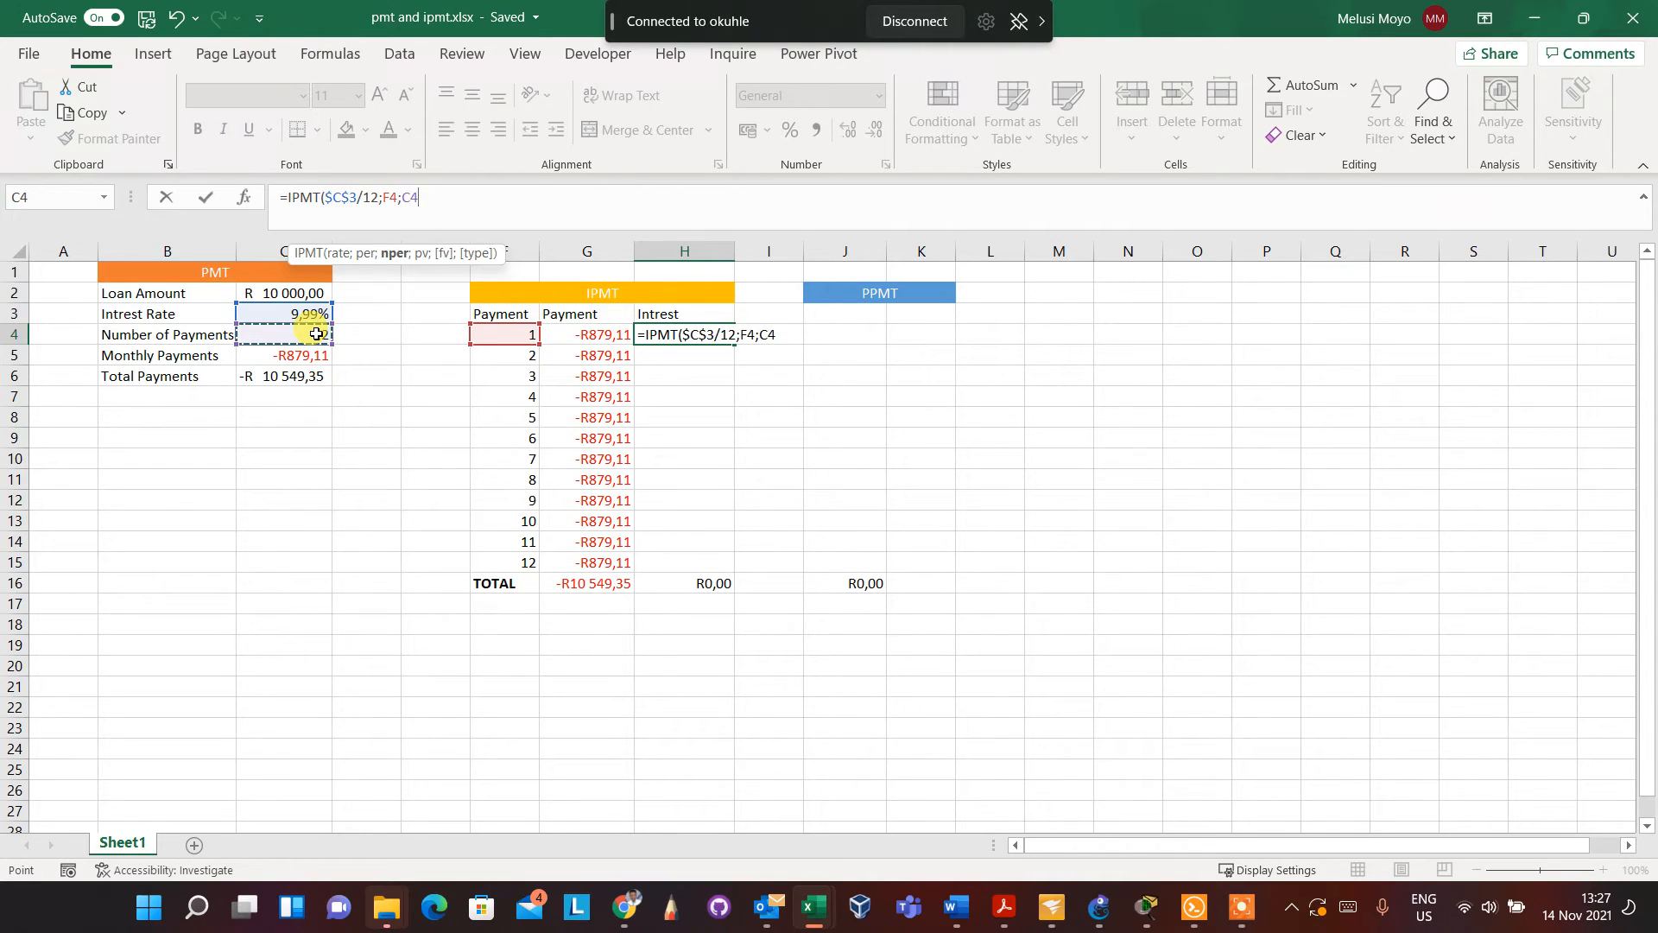
type(";")
left_click(307, 291)
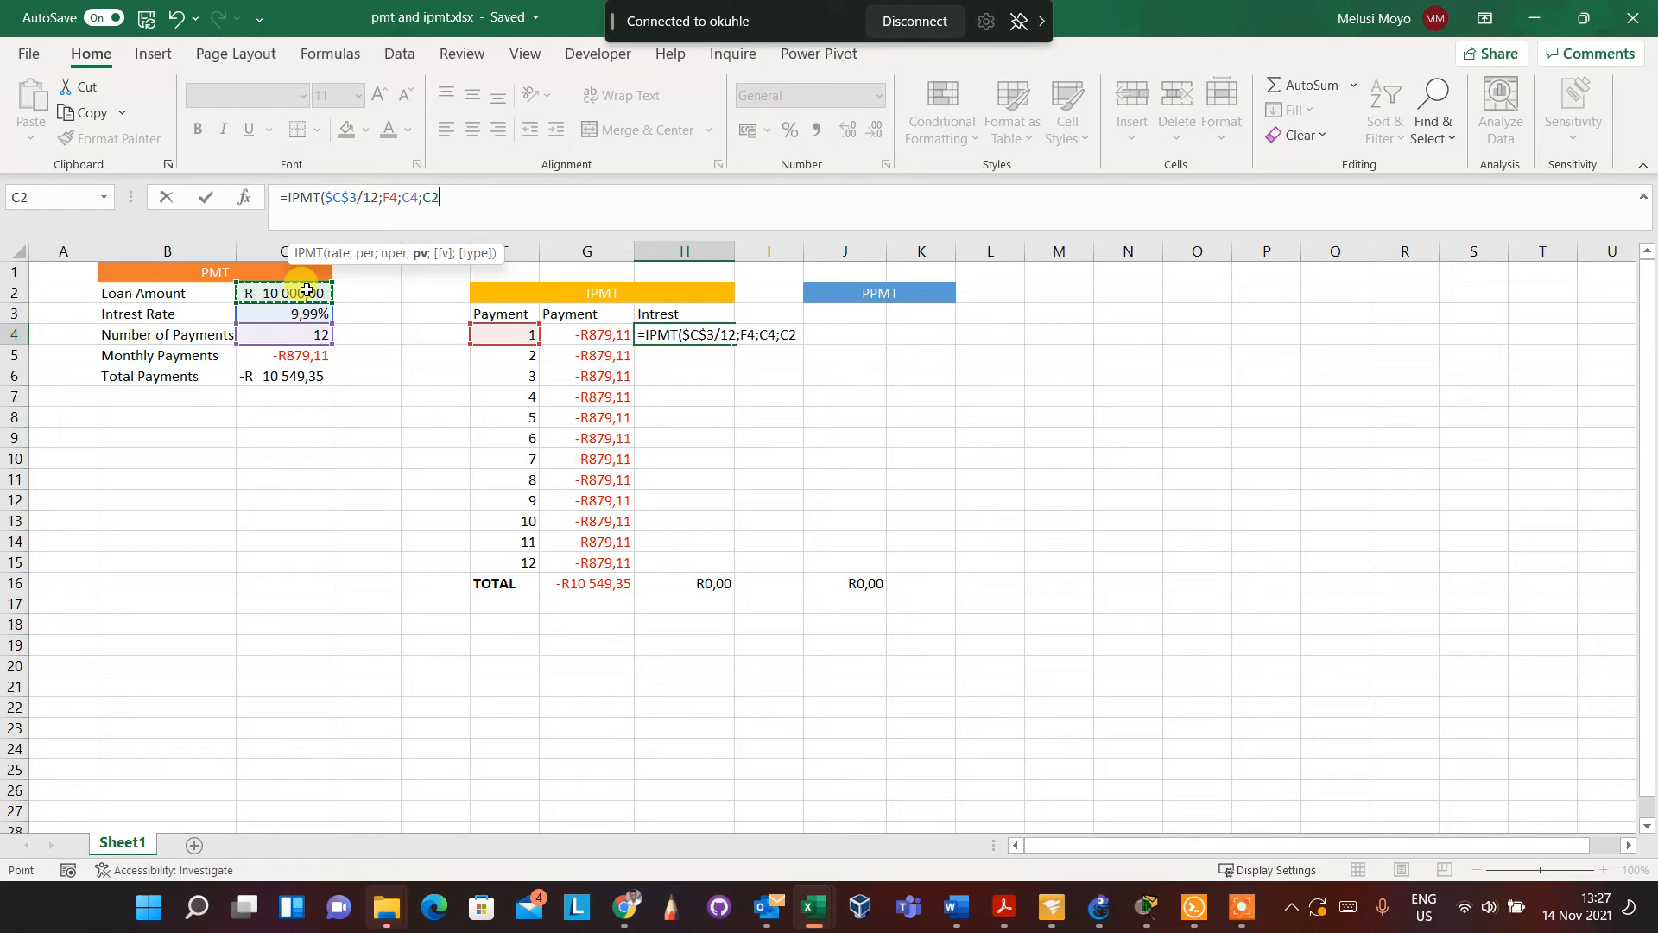
Make the C2, C4 and F4 references in the IPMT formula absolute
left_click(433, 194)
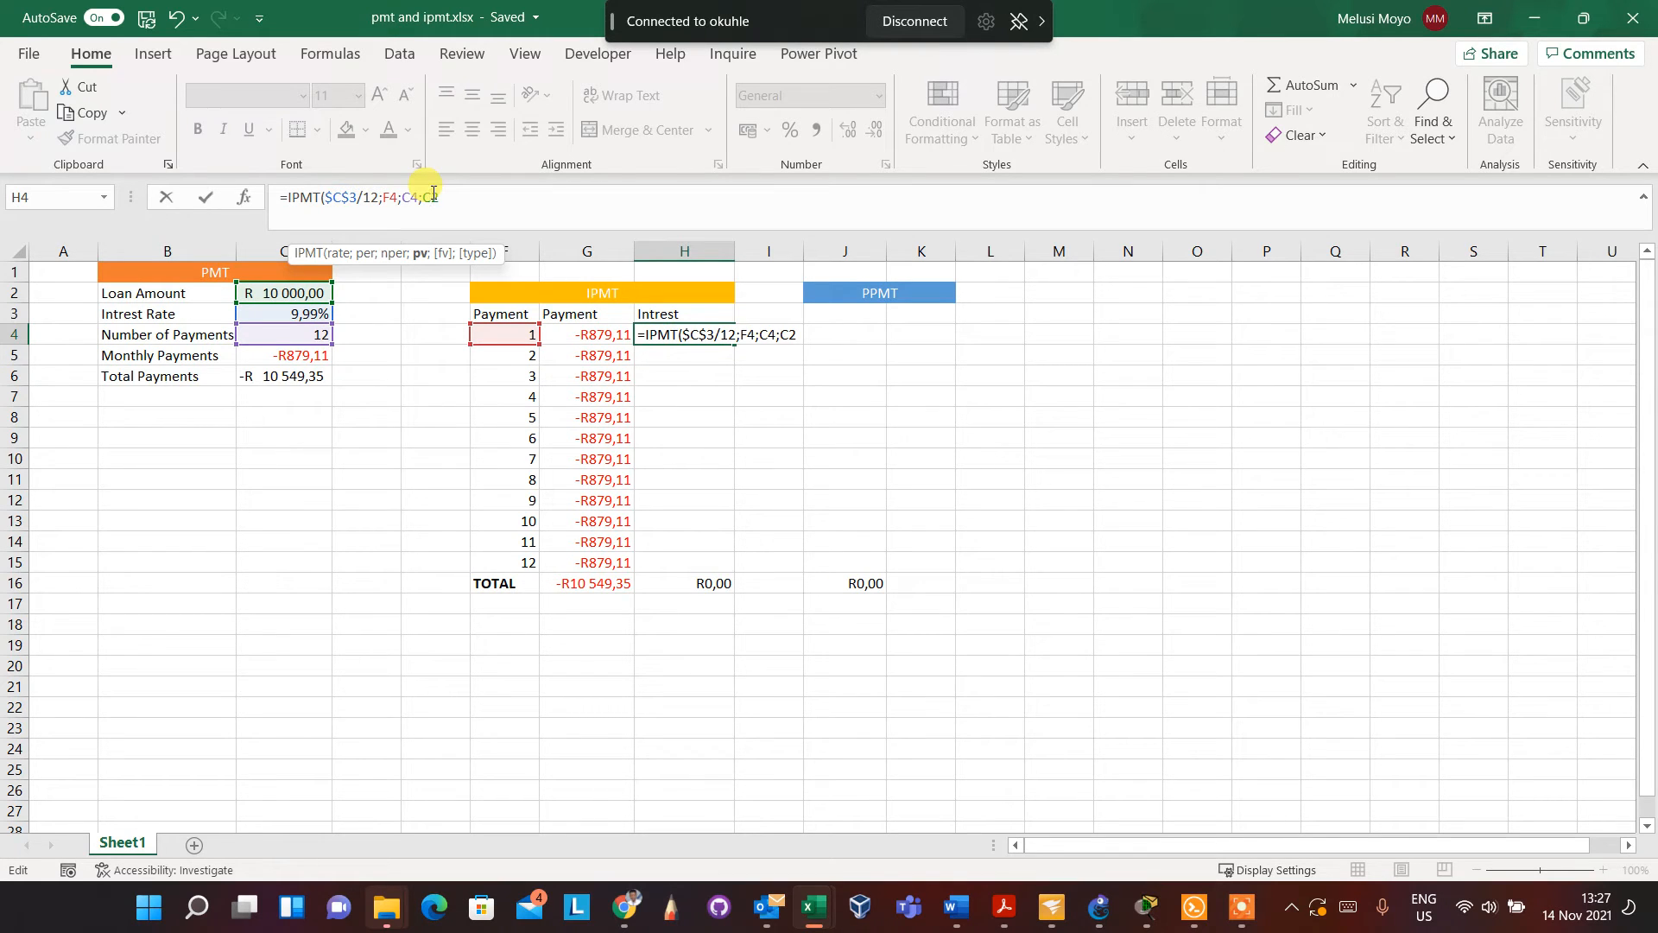
key("F4")
left_click(410, 198)
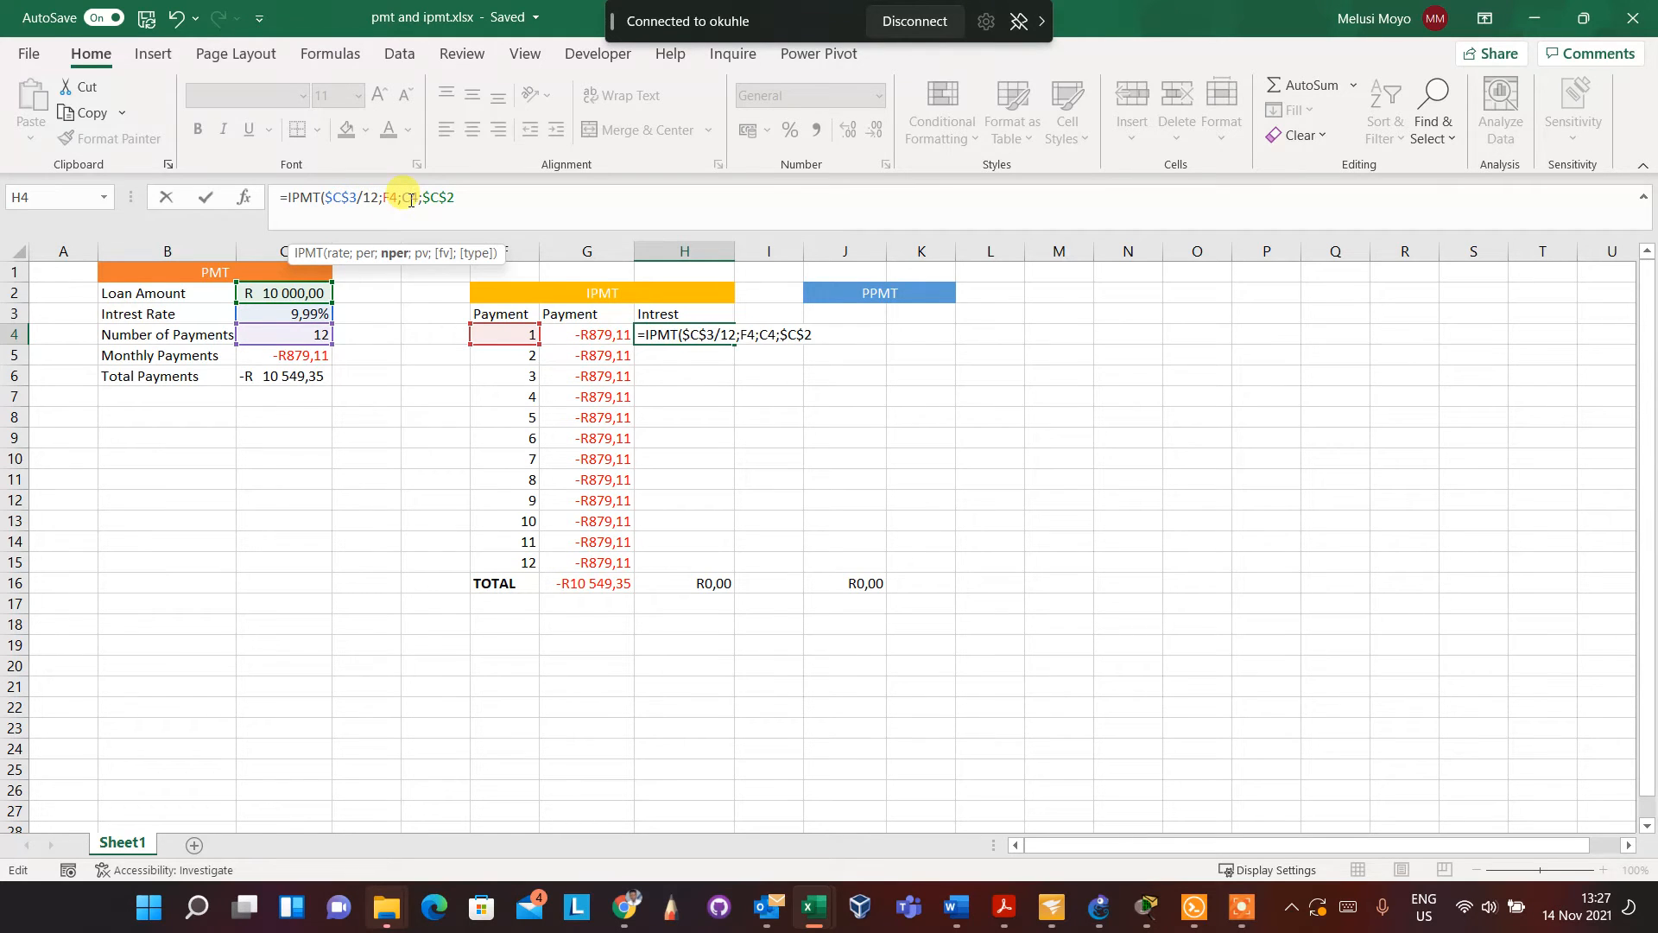
key("F4")
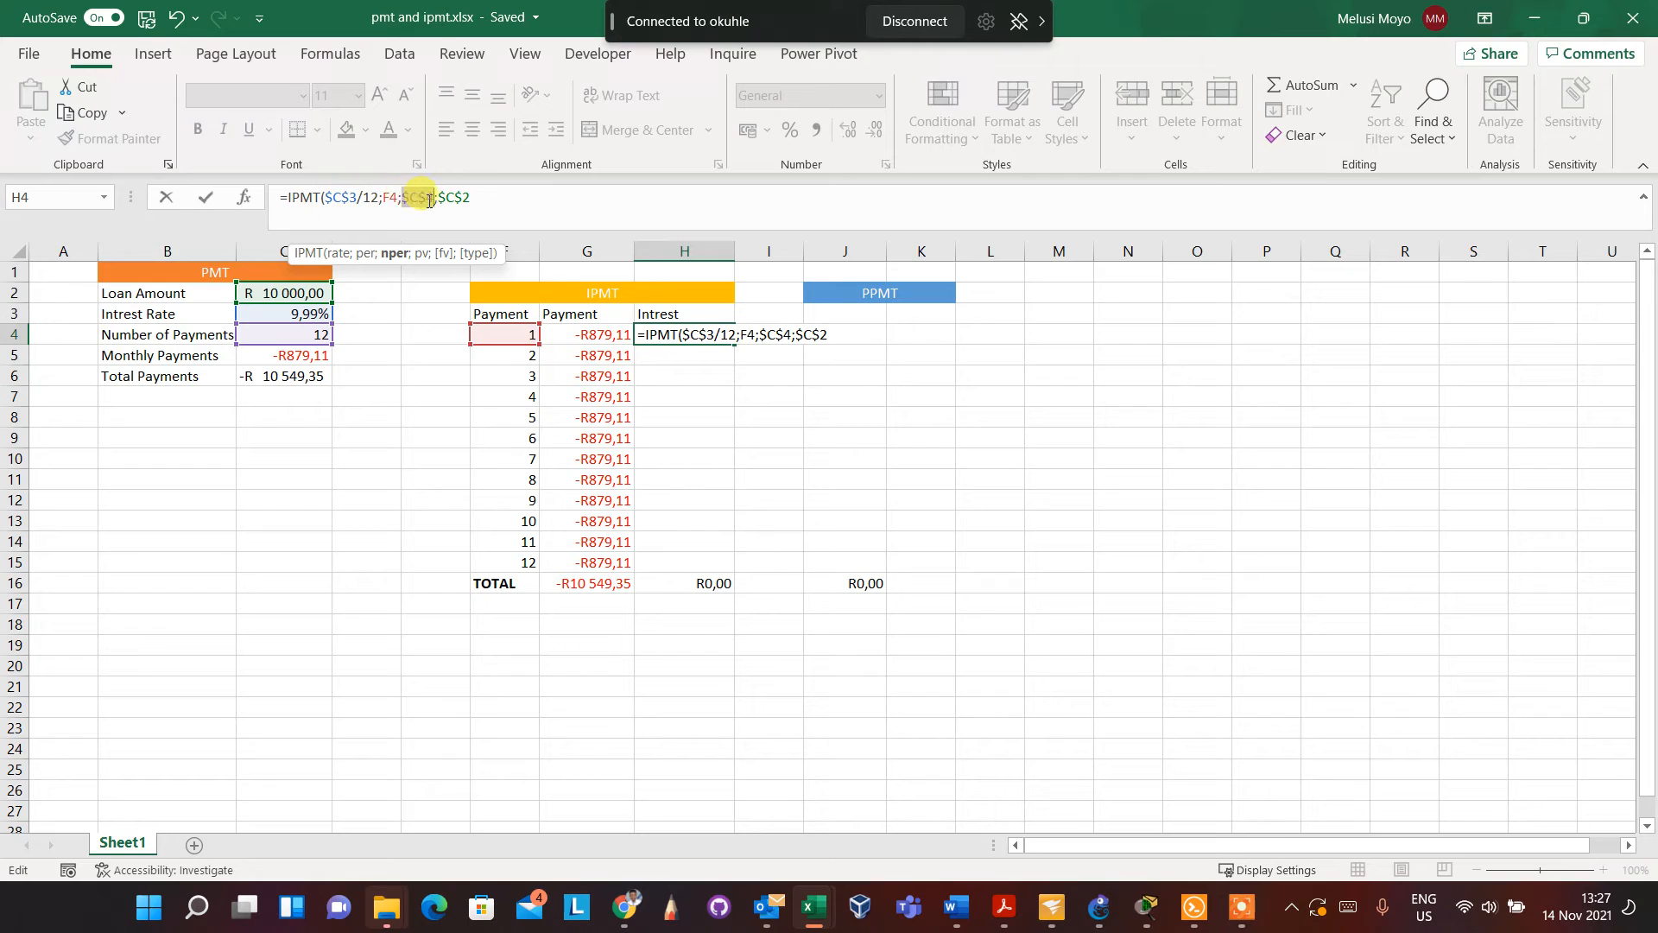
left_click(390, 198)
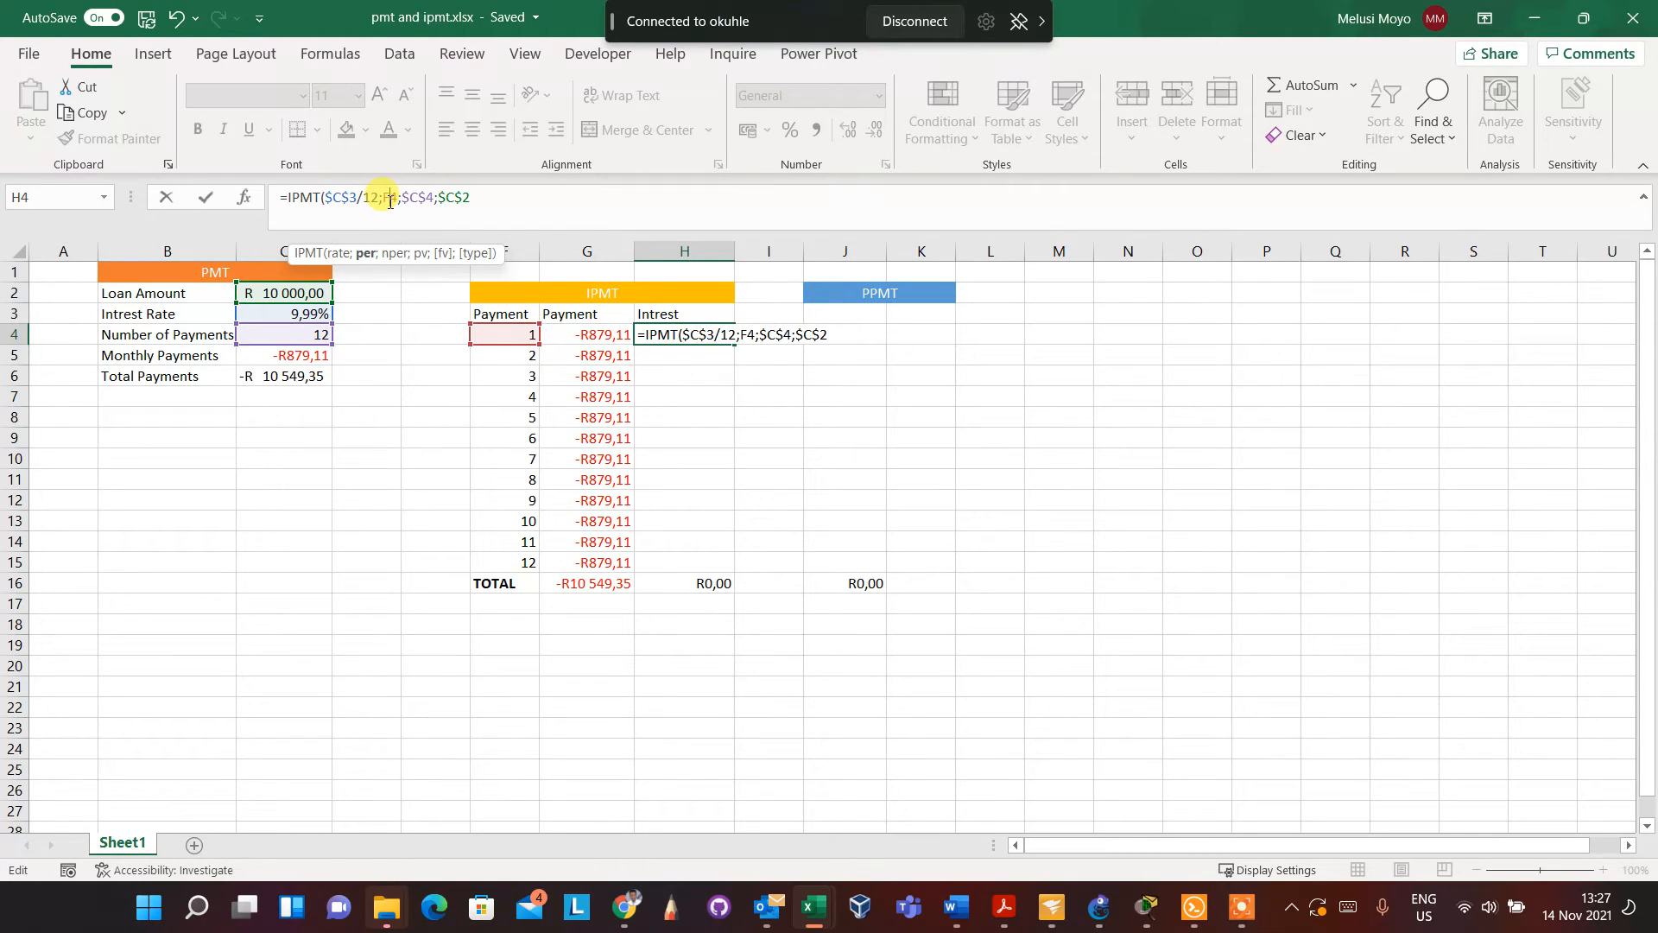
key("F4")
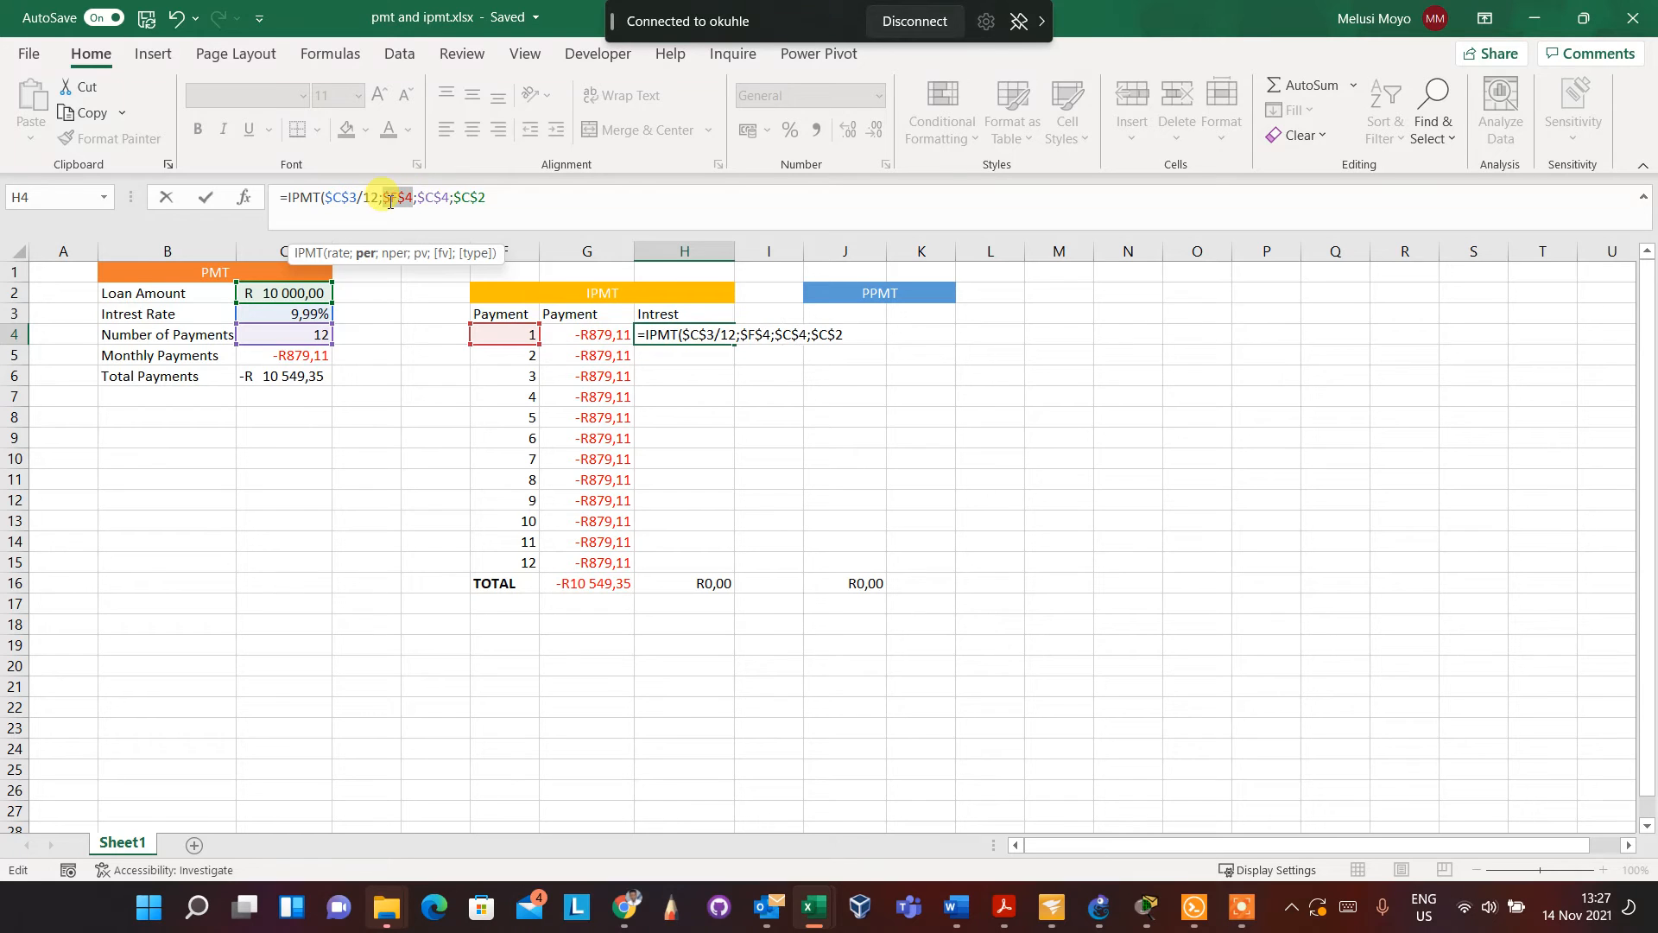
Close and confirm the IPMT formula in H4, and fill it down the Intrest column to H15
left_click(534, 196)
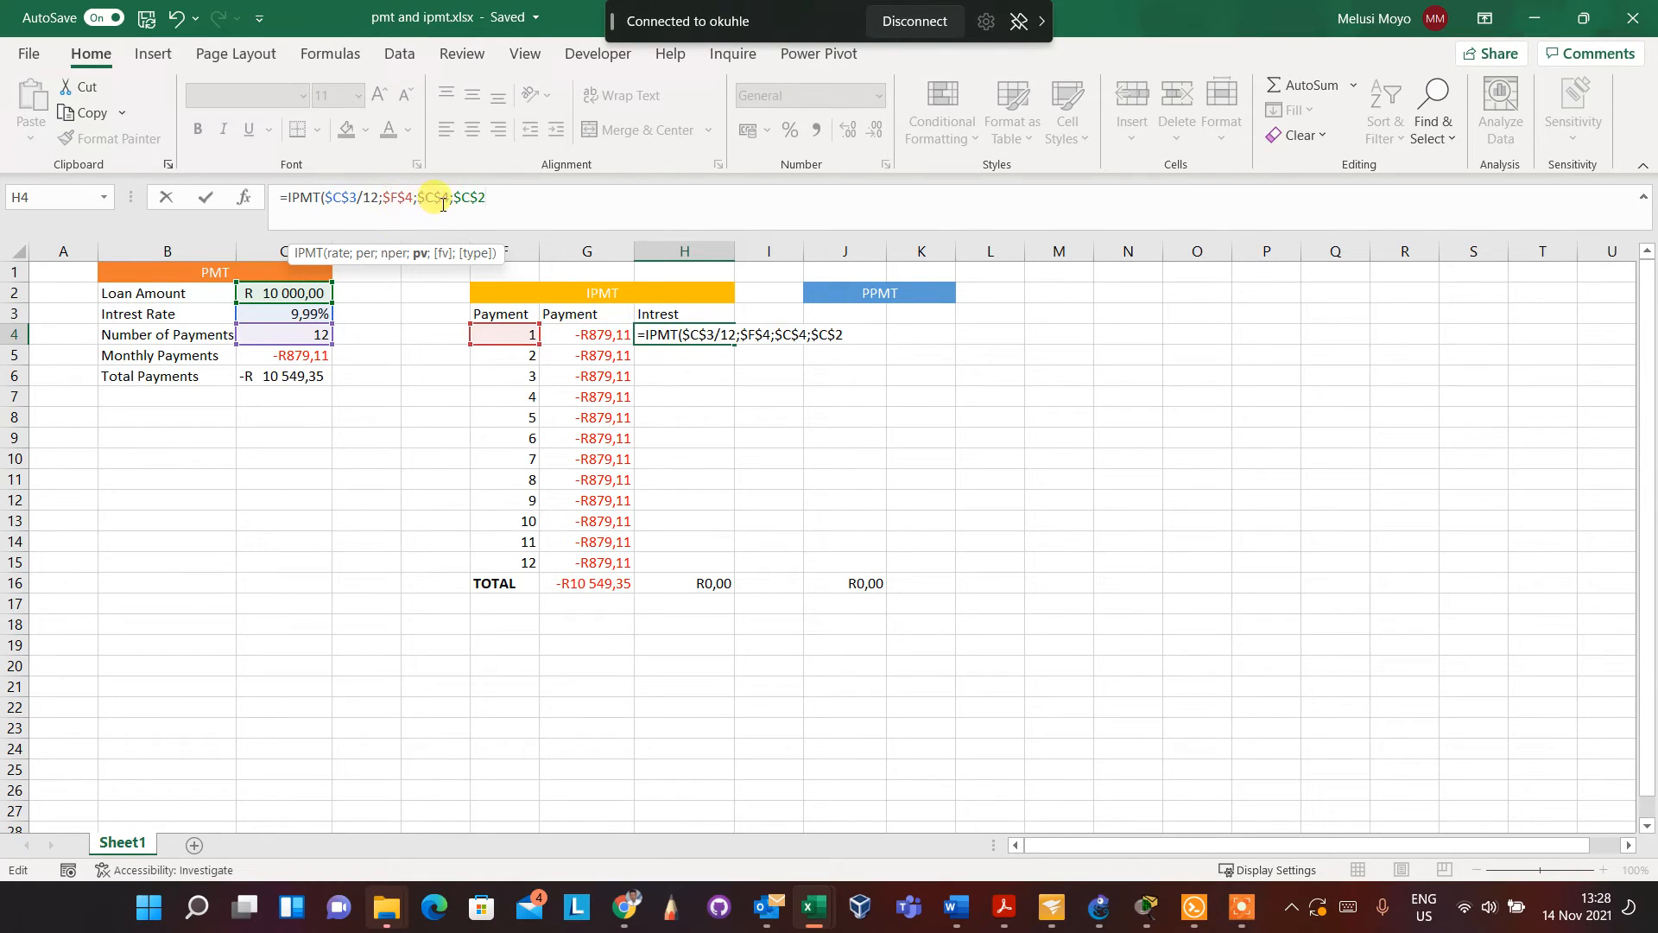
left_click(490, 197)
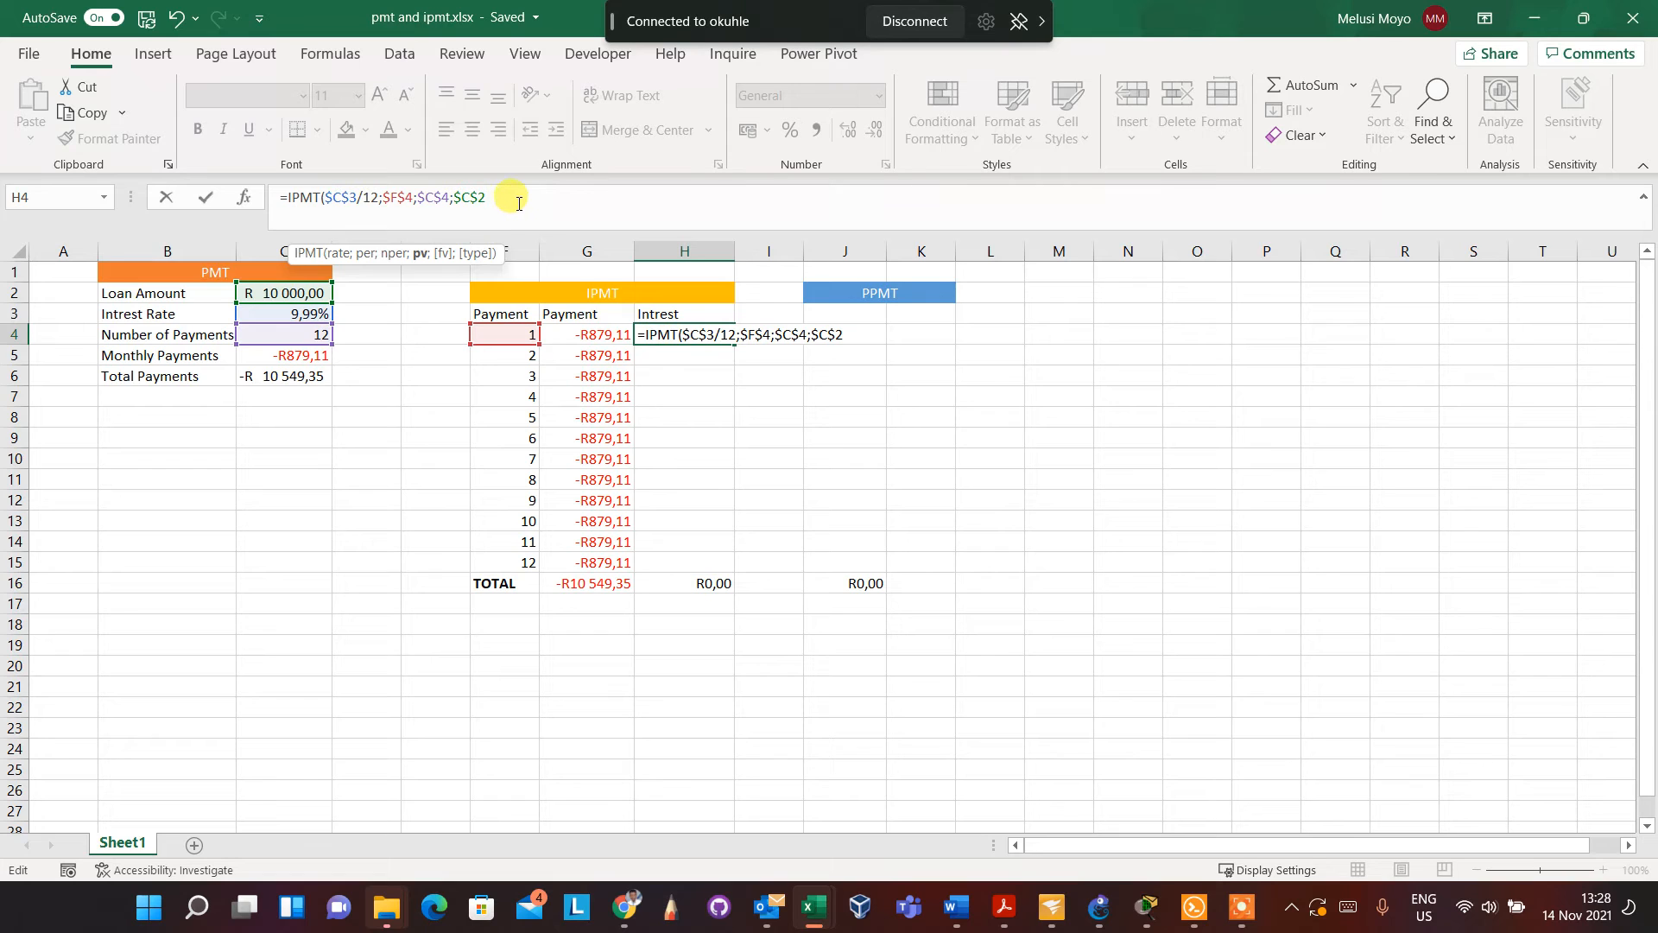
type(")")
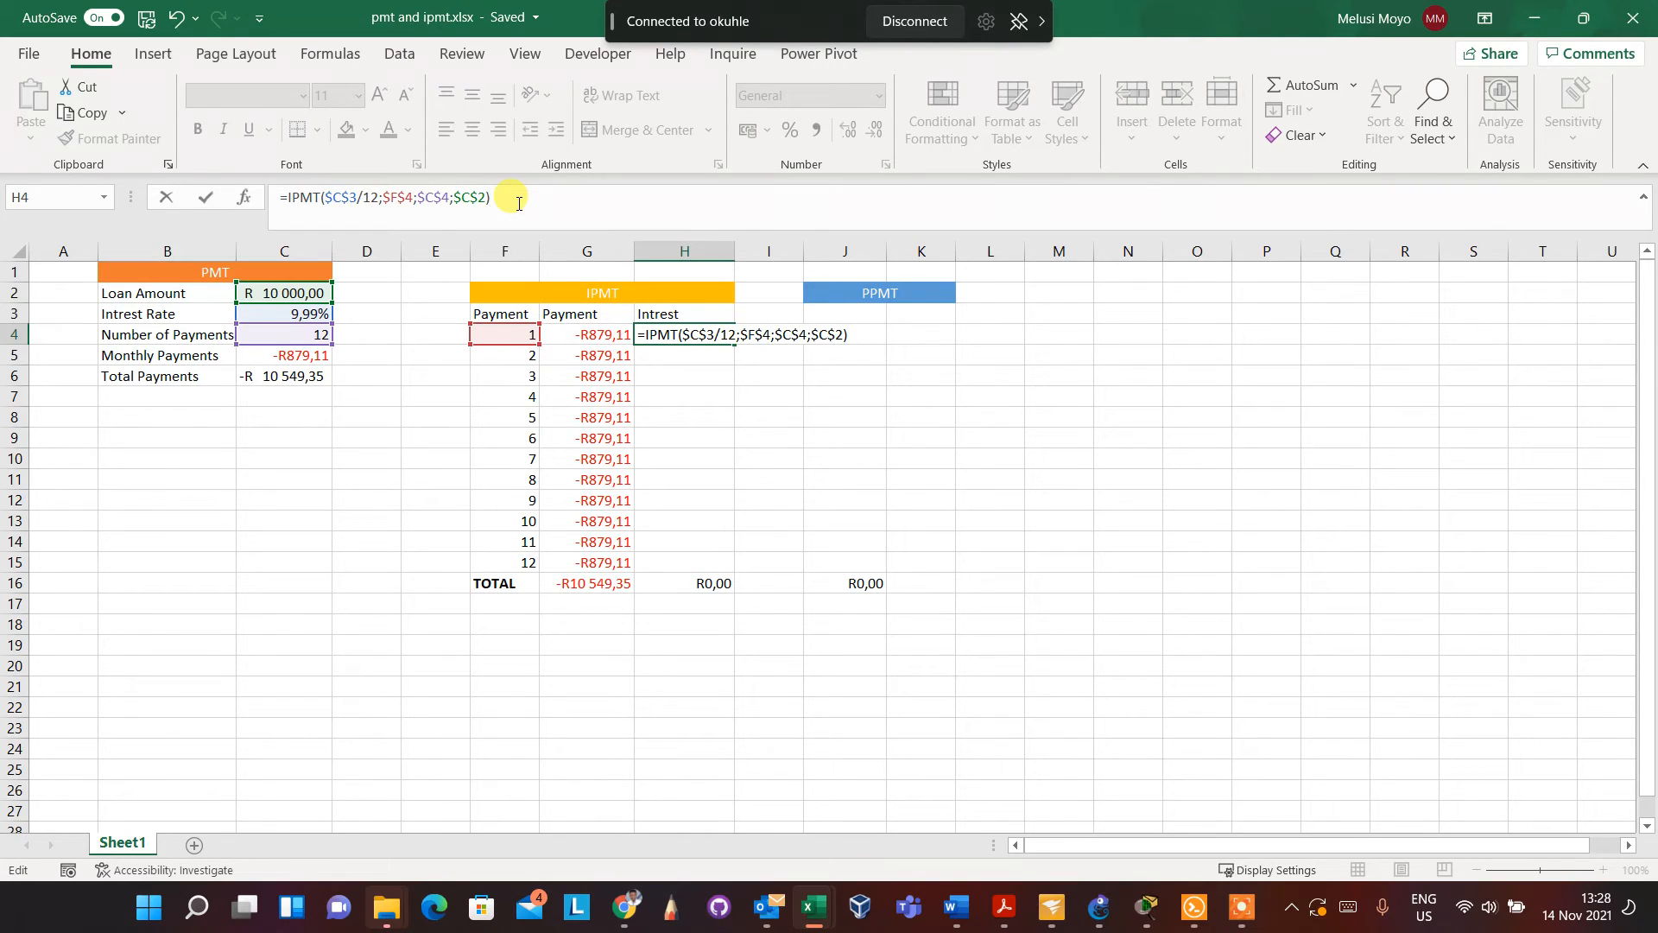
key("Return")
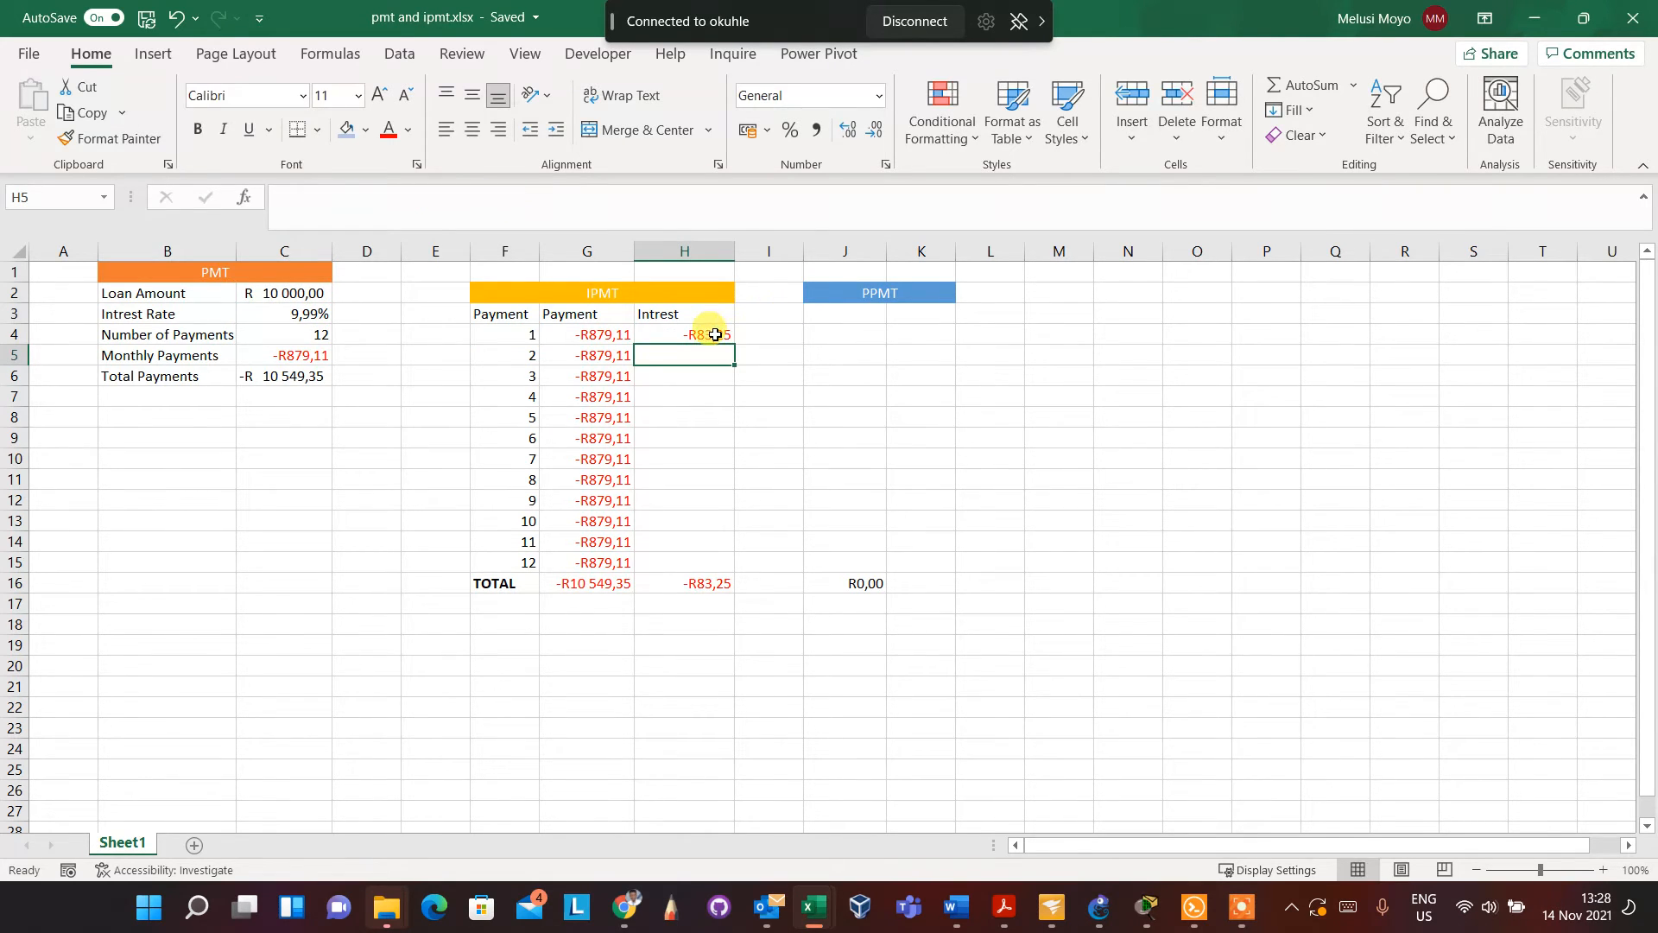
left_click(715, 334)
left_click_drag(732, 345, 740, 568)
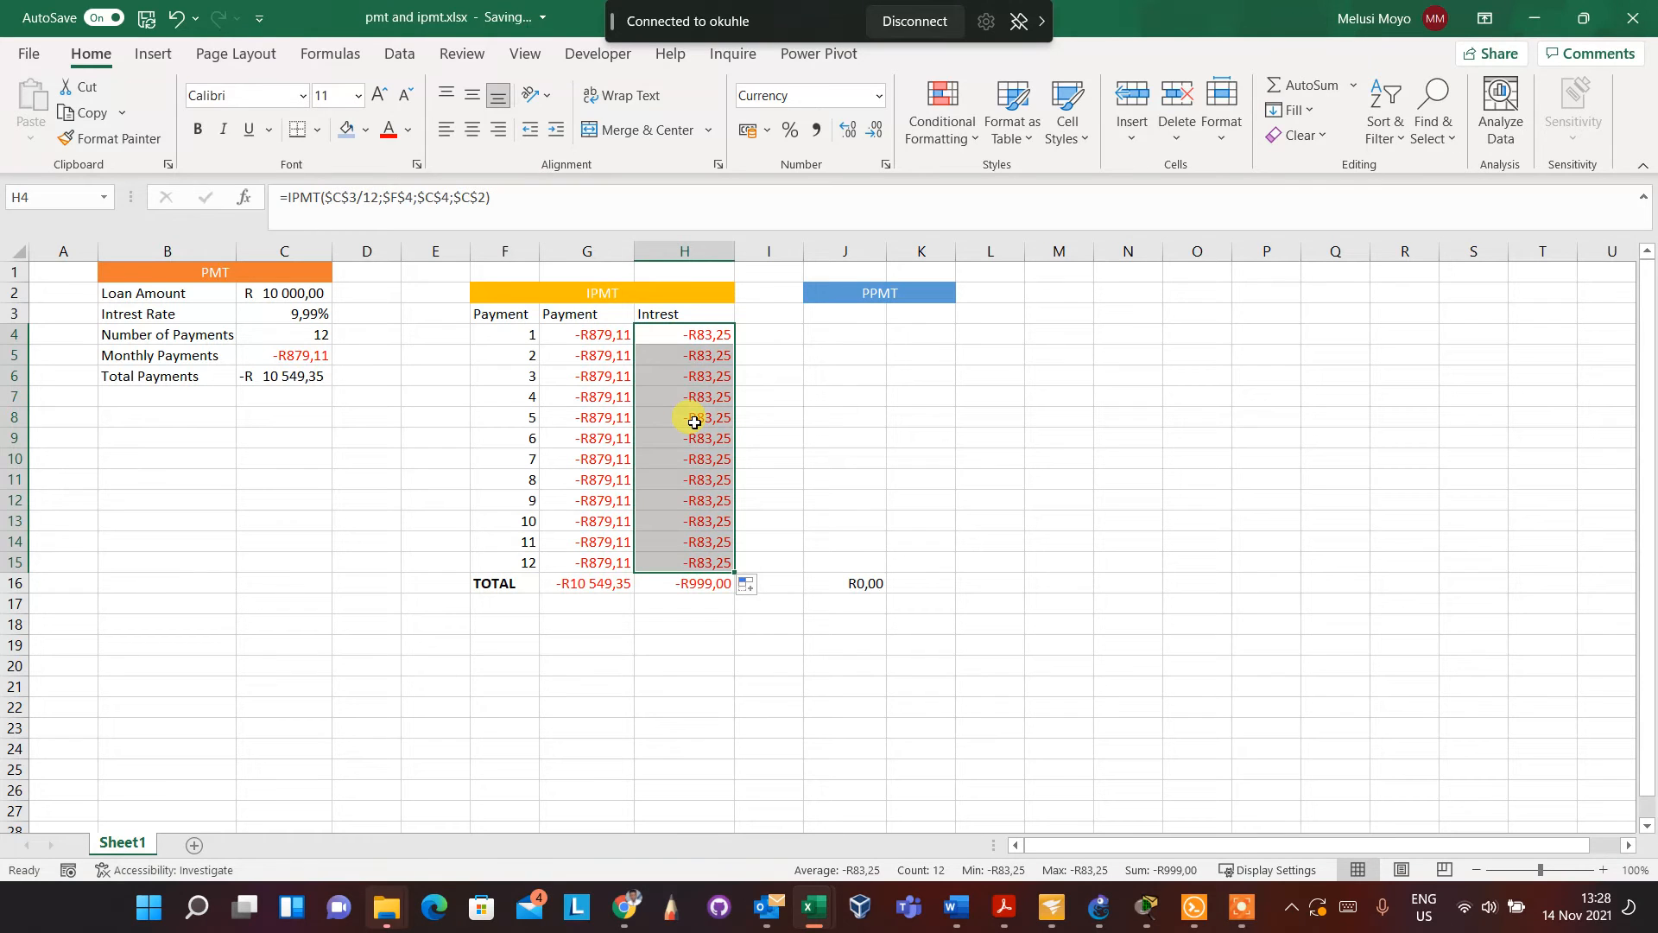
Make the F4 period reference in H4's IPMT formula relative and refill the formula down the Intrest column to H15
left_click(701, 356)
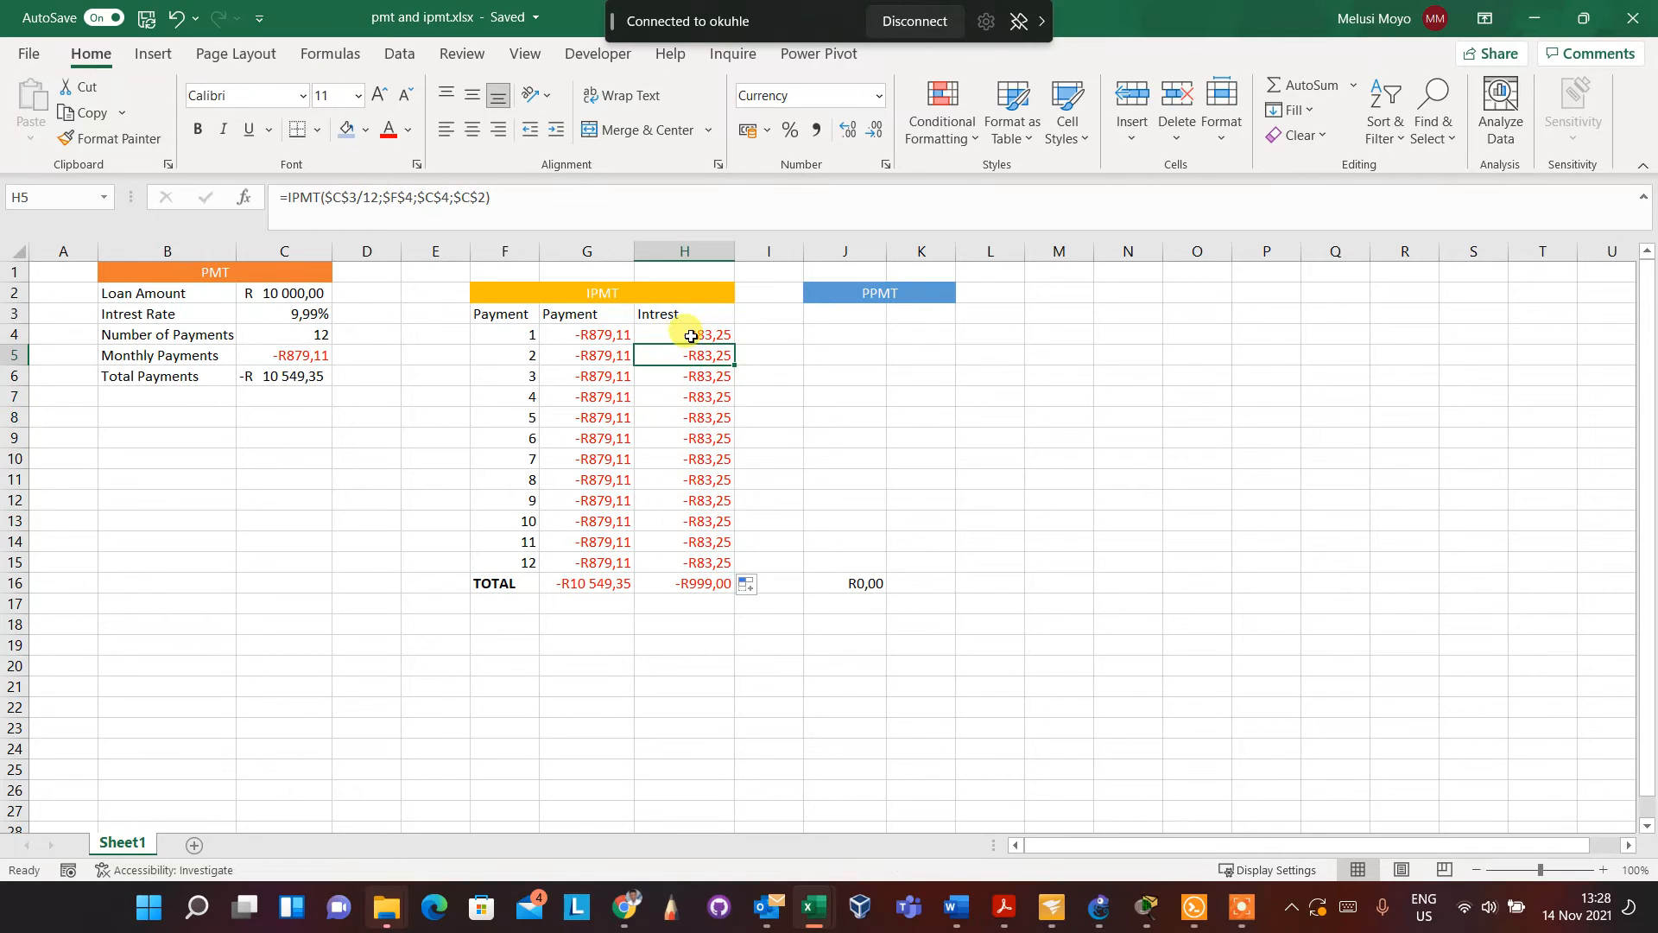
left_click(691, 335)
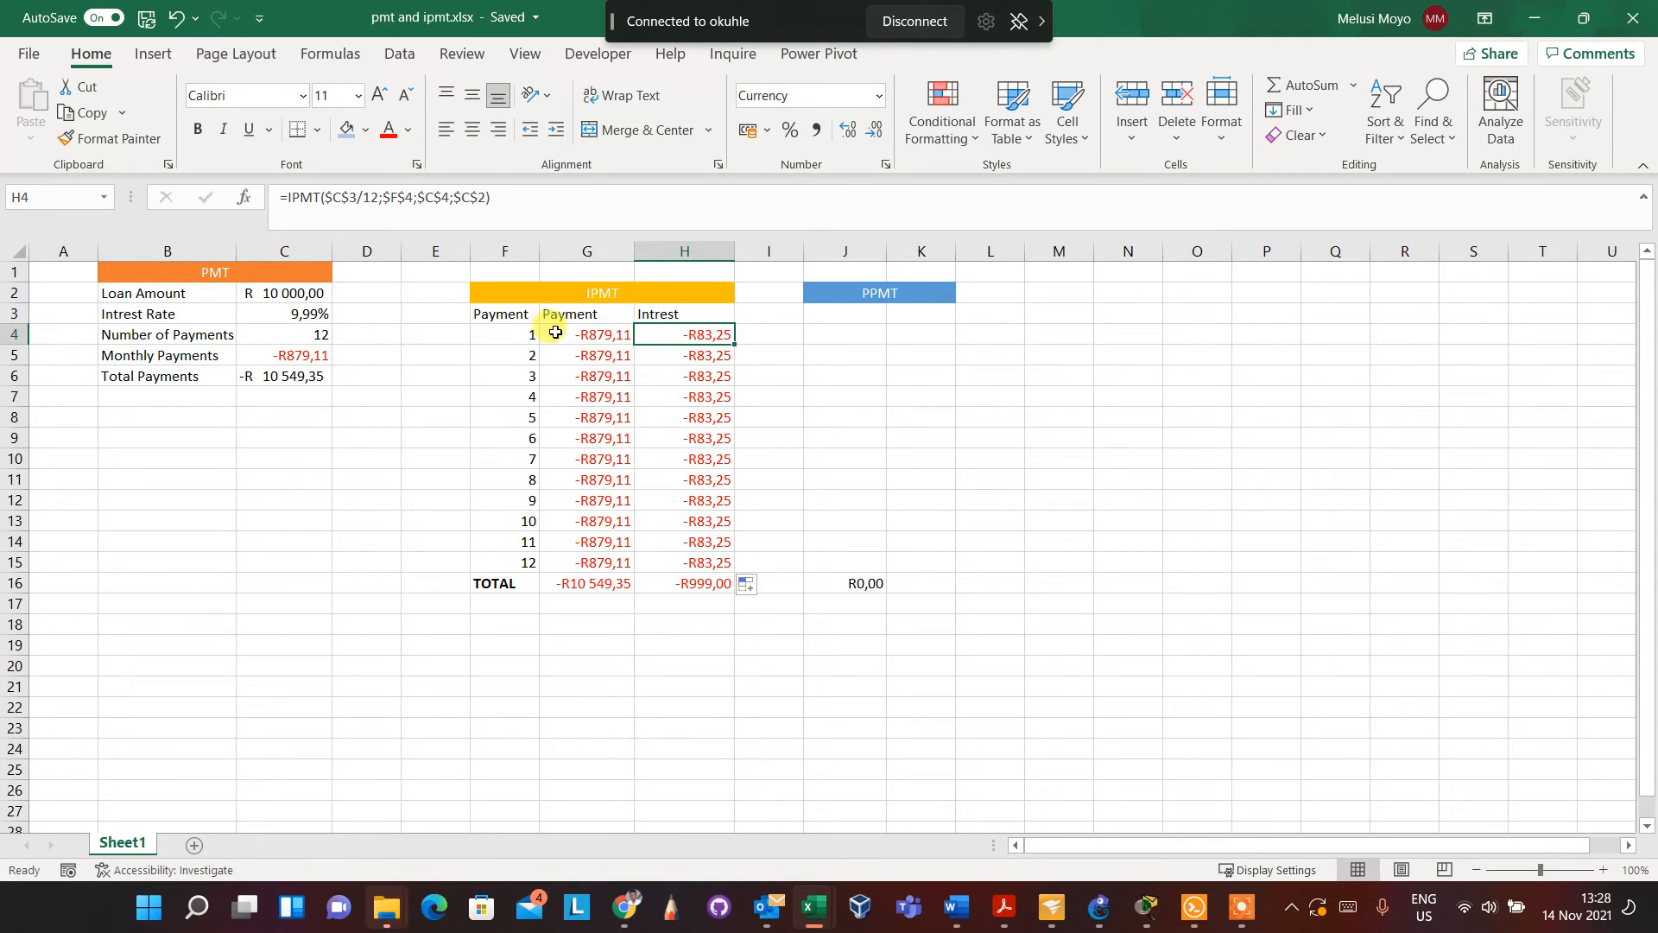
left_click(529, 335)
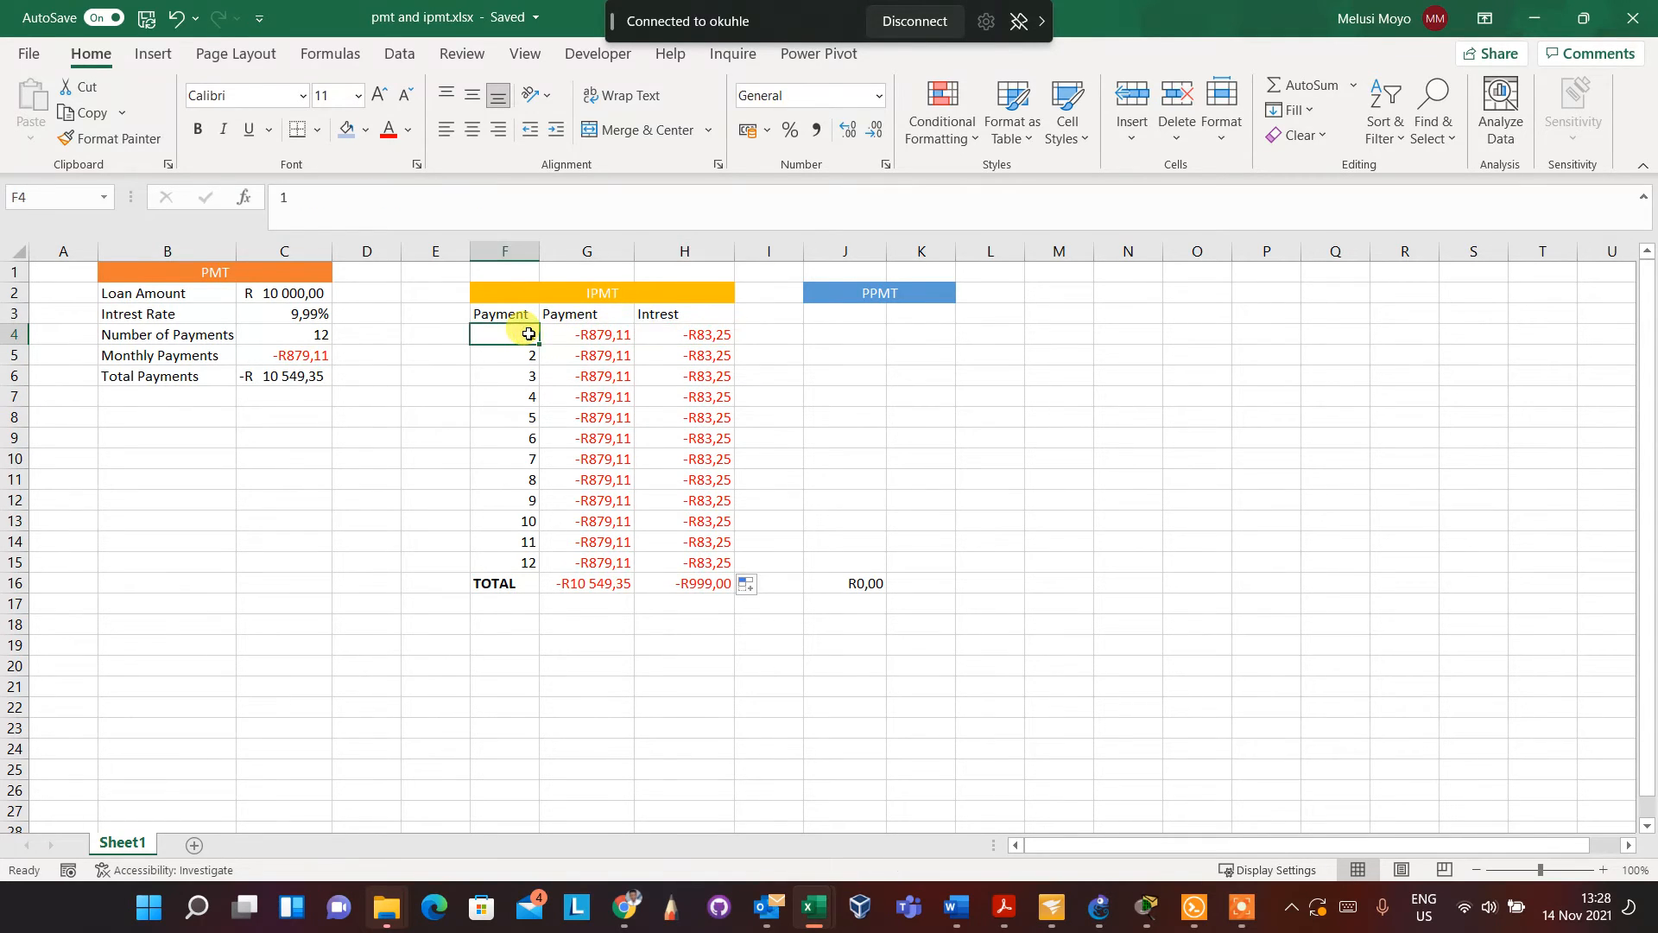
left_click(713, 336)
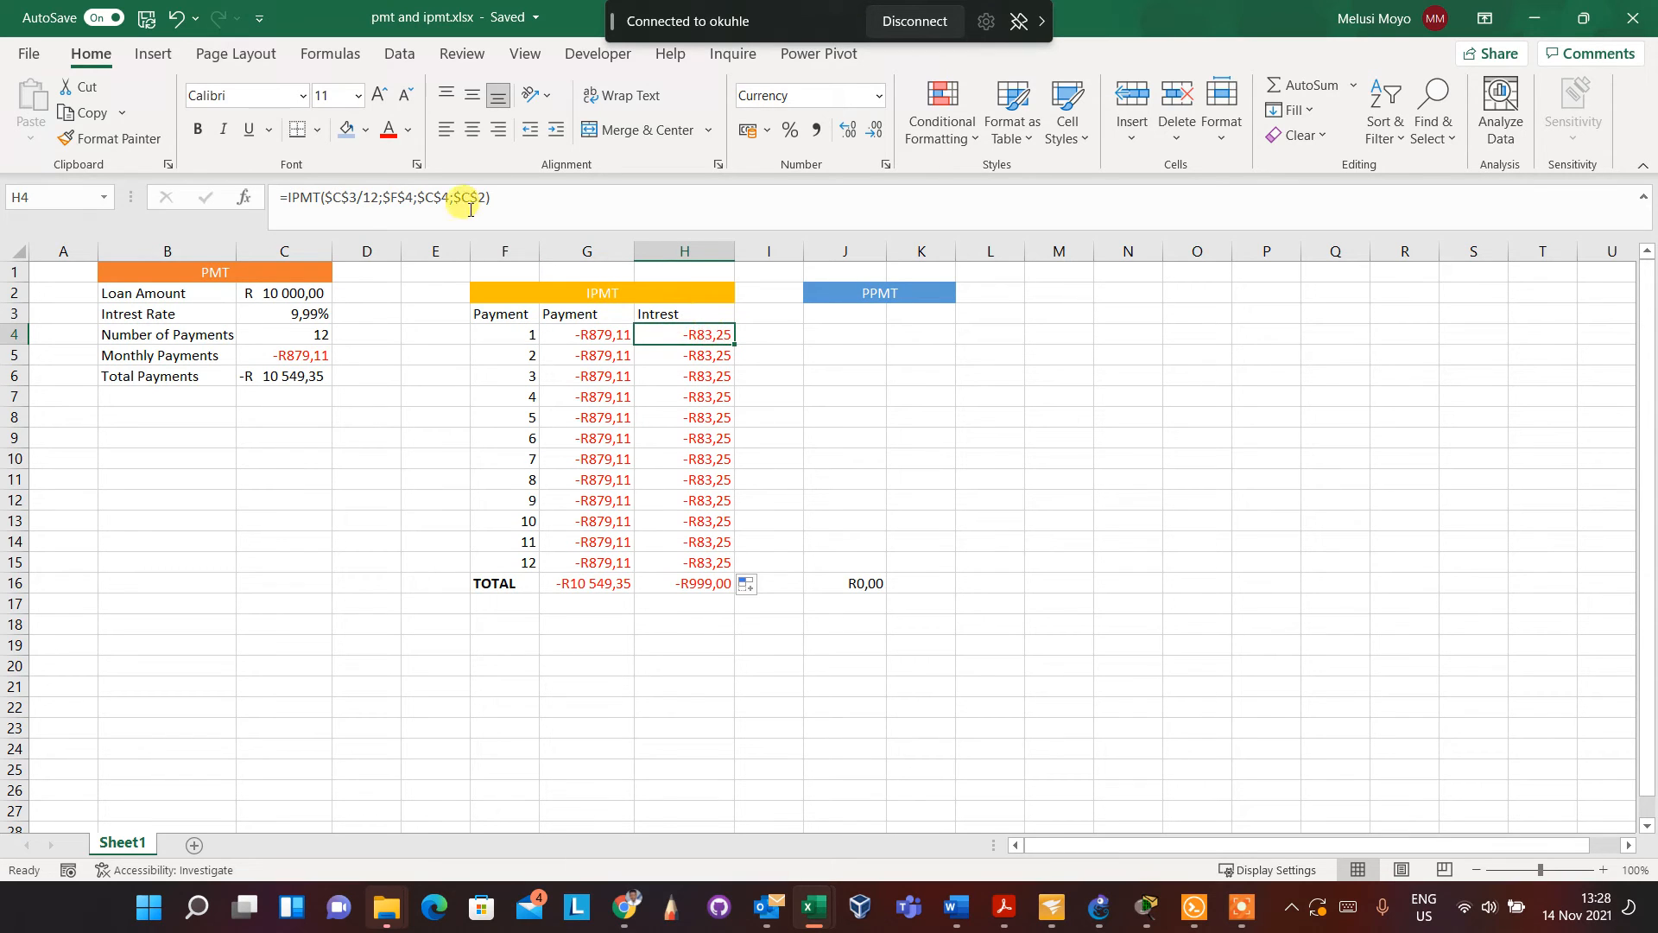
left_click(405, 196)
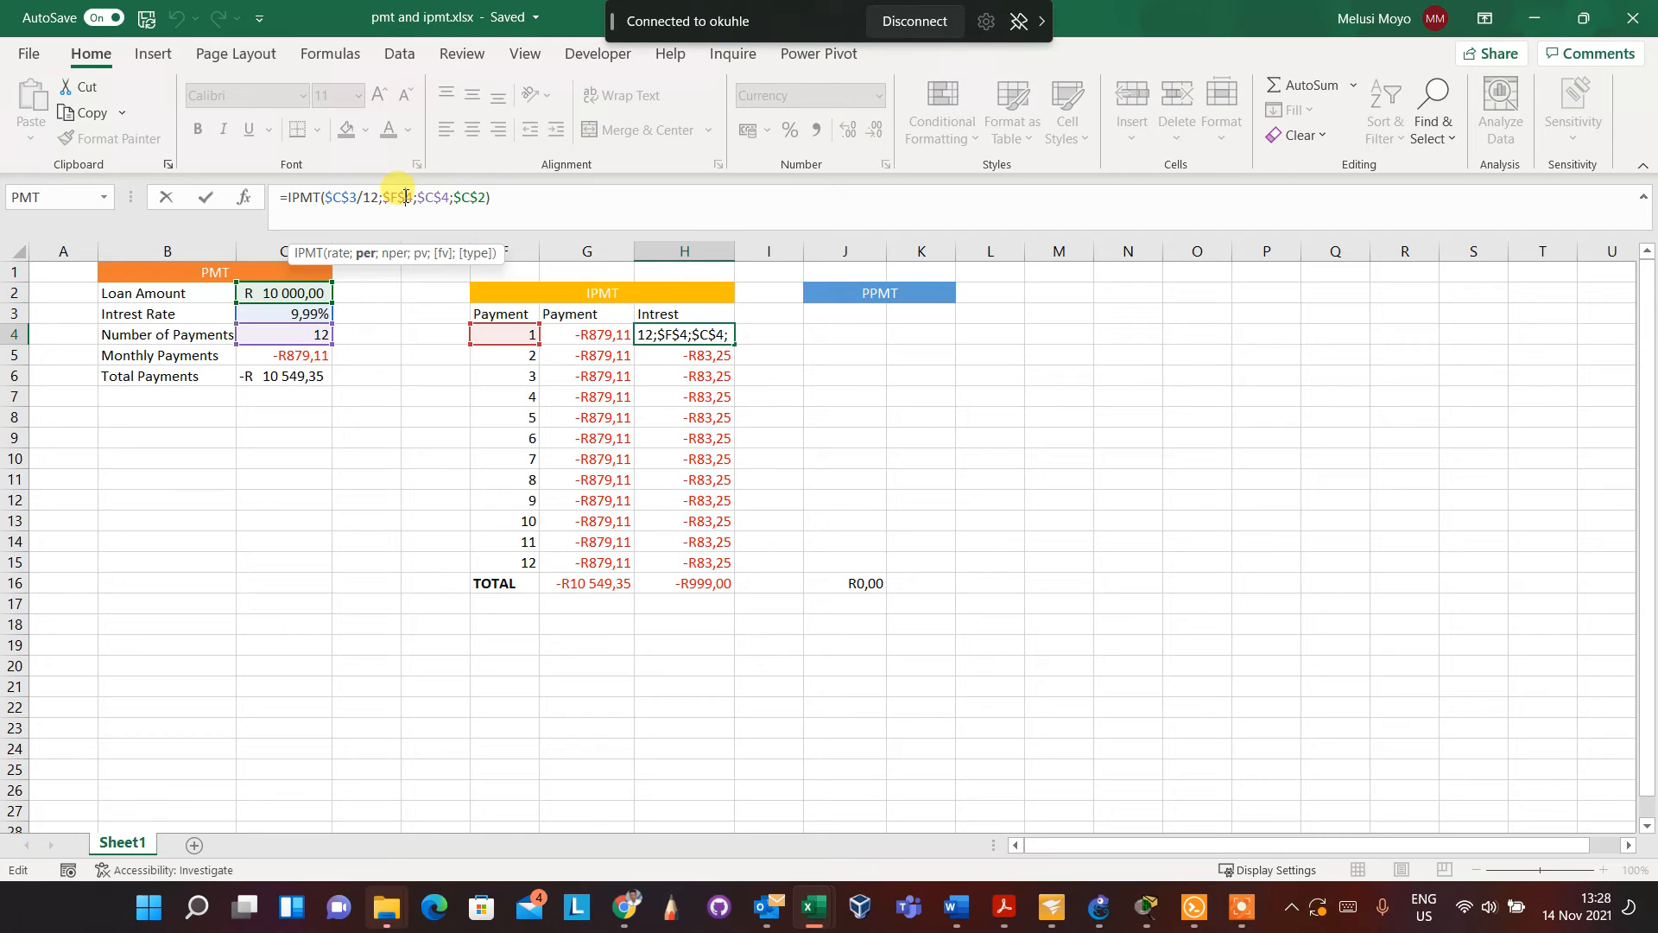
key("BackSpace")
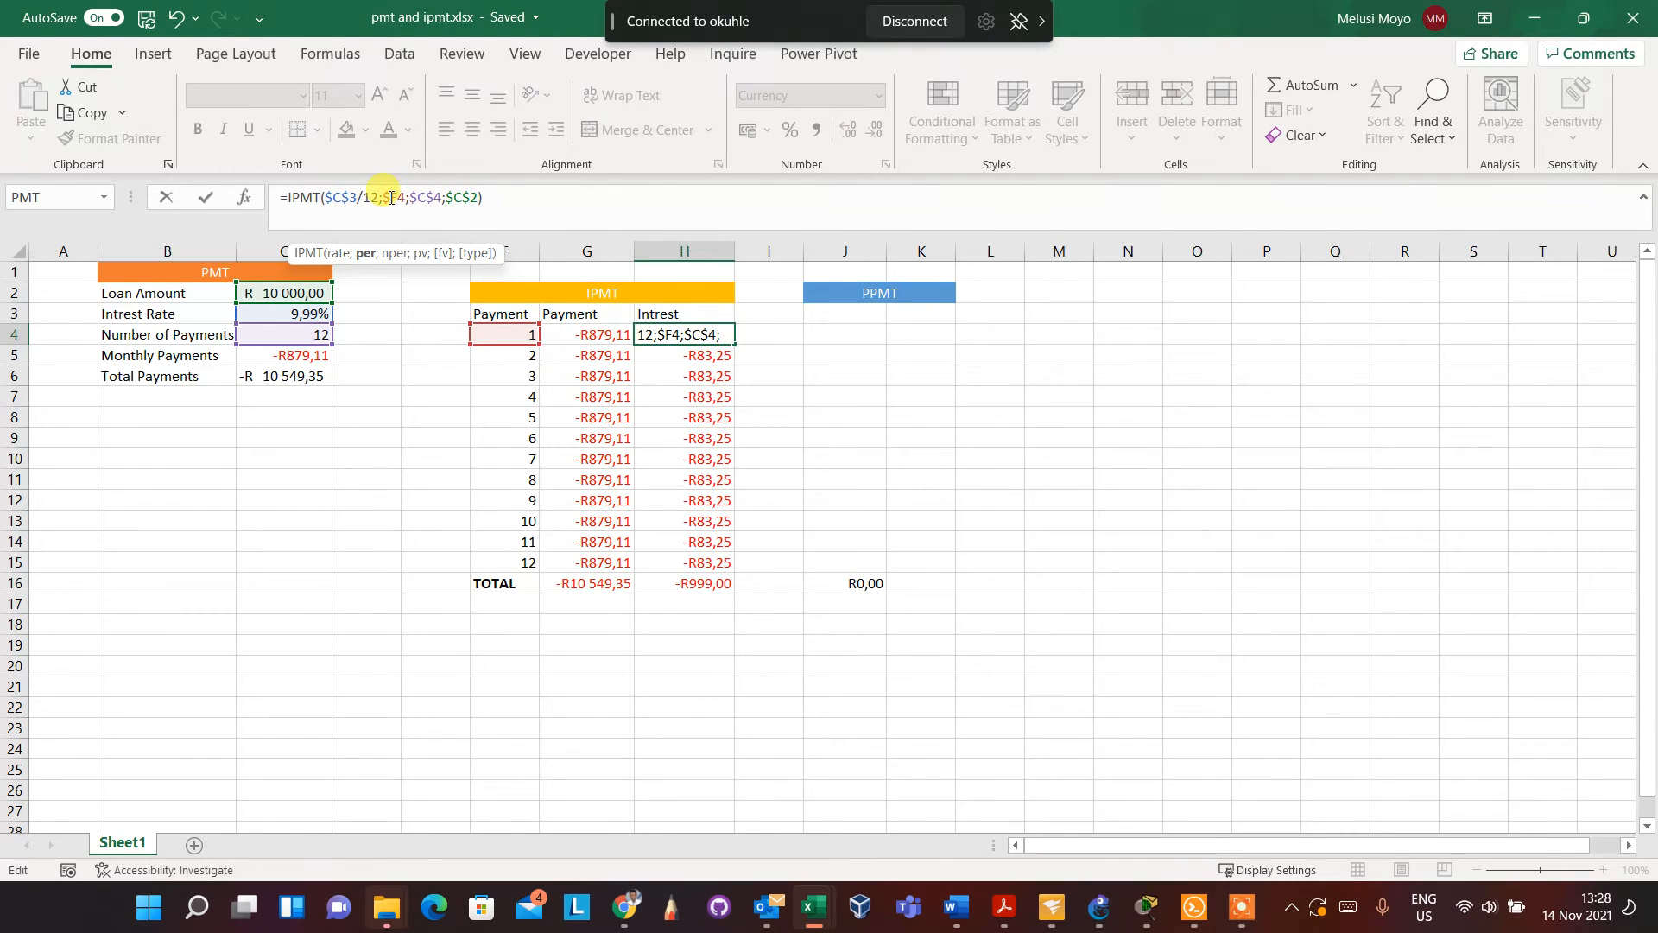
key("BackSpace")
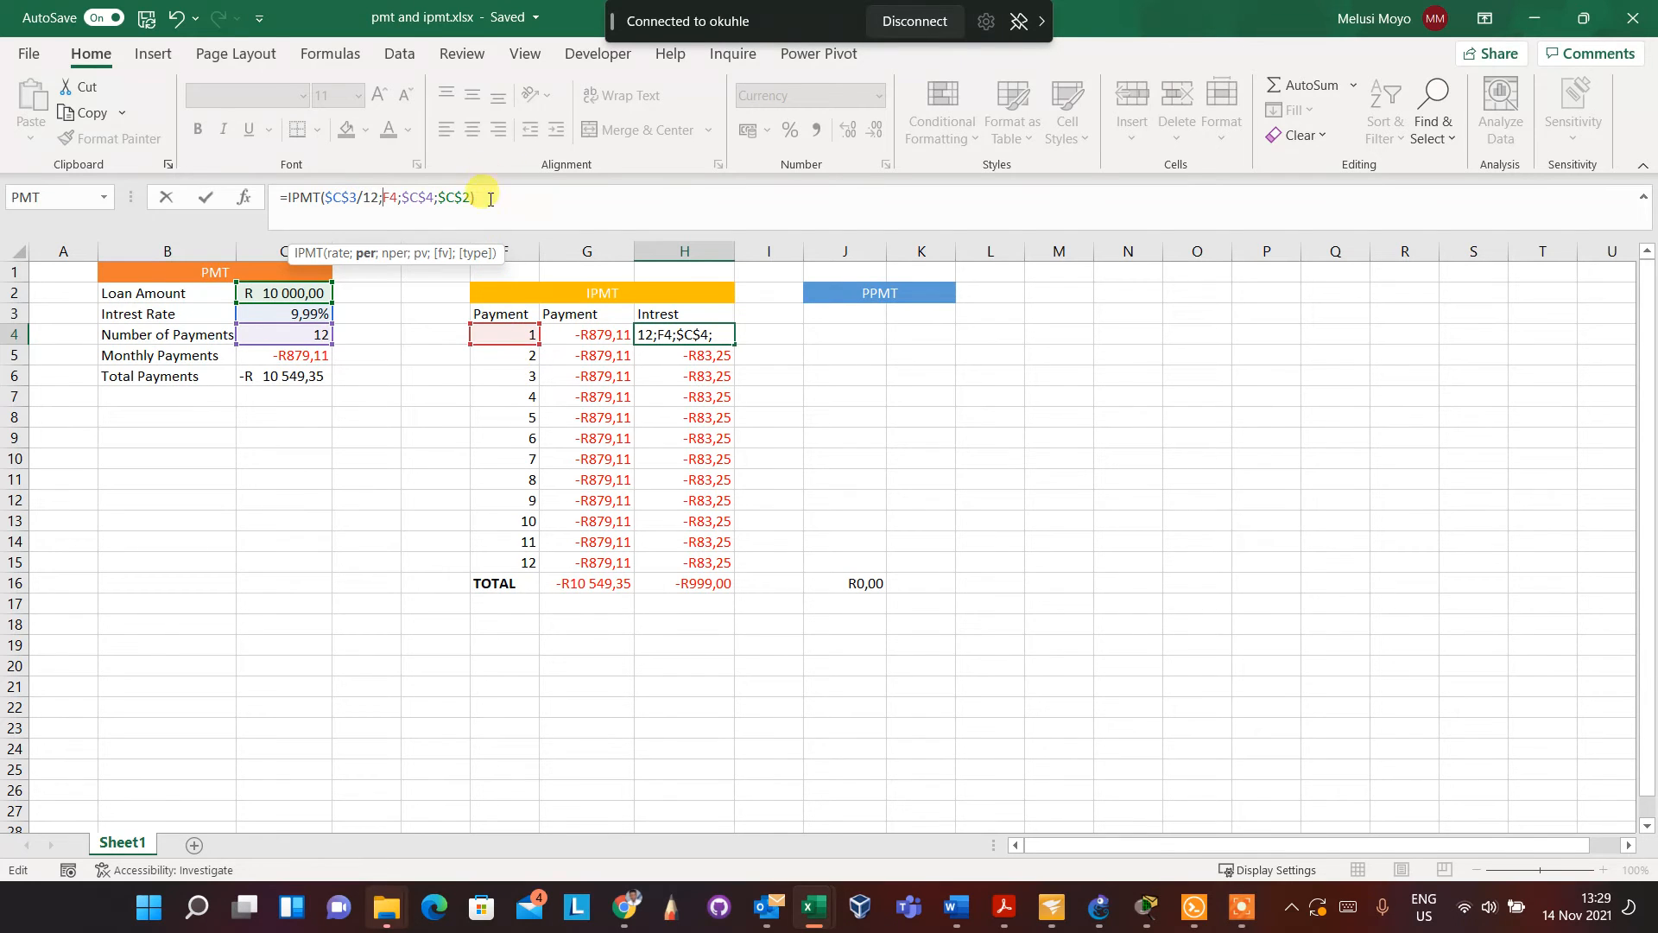
key("F4")
key("Return")
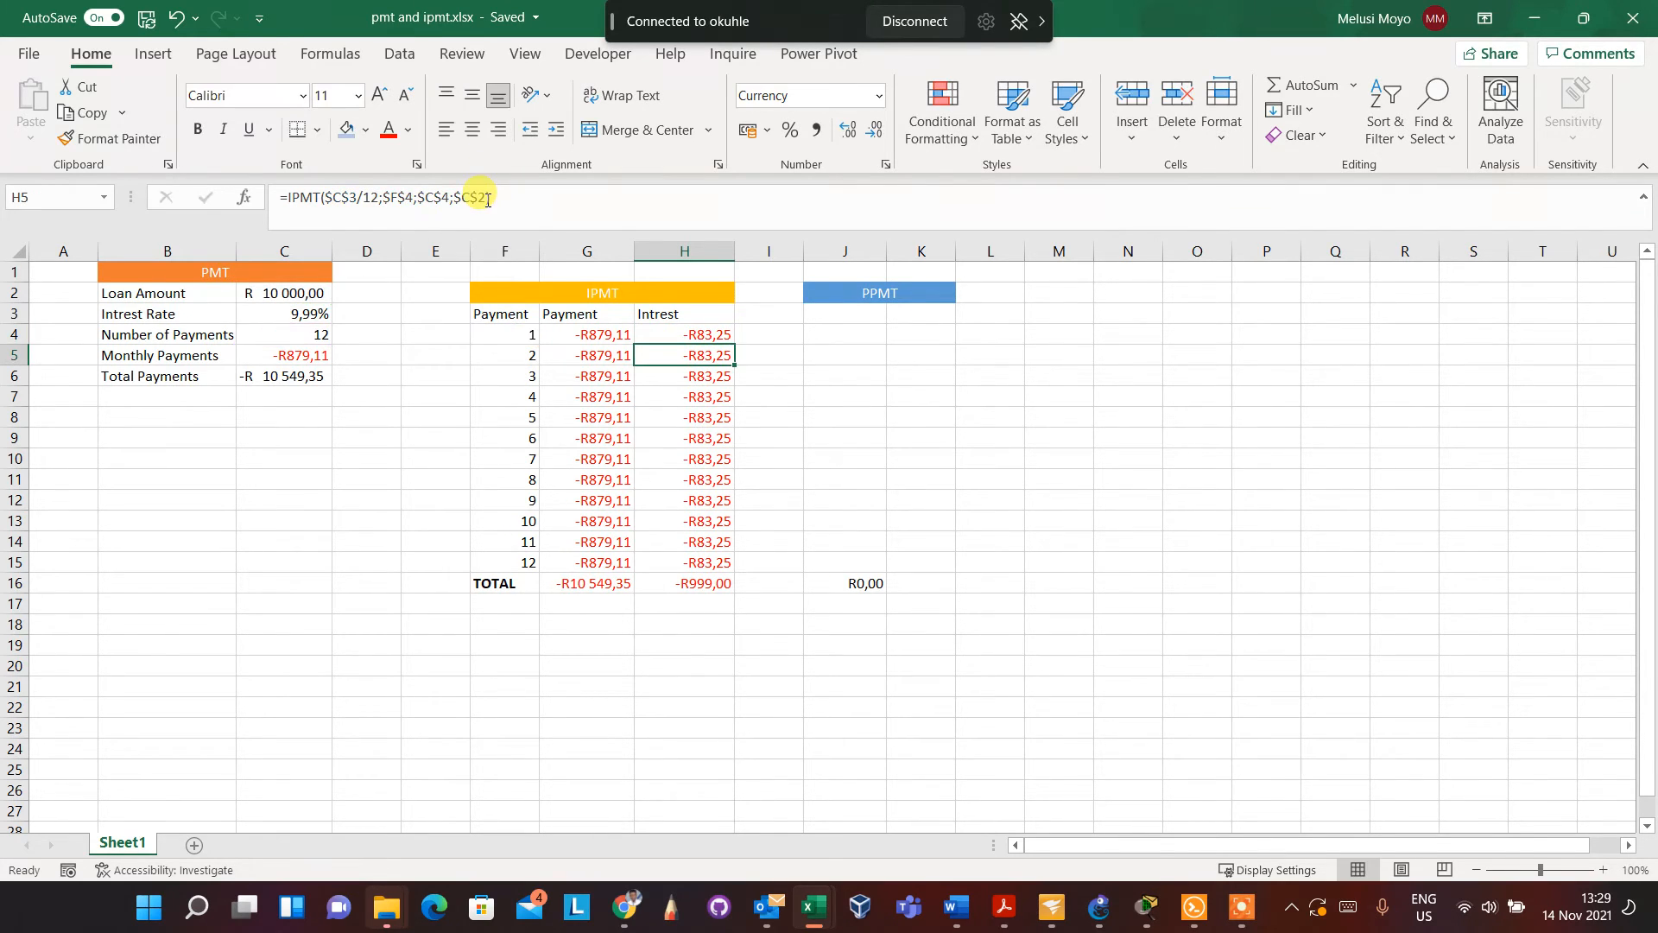
left_click(714, 336)
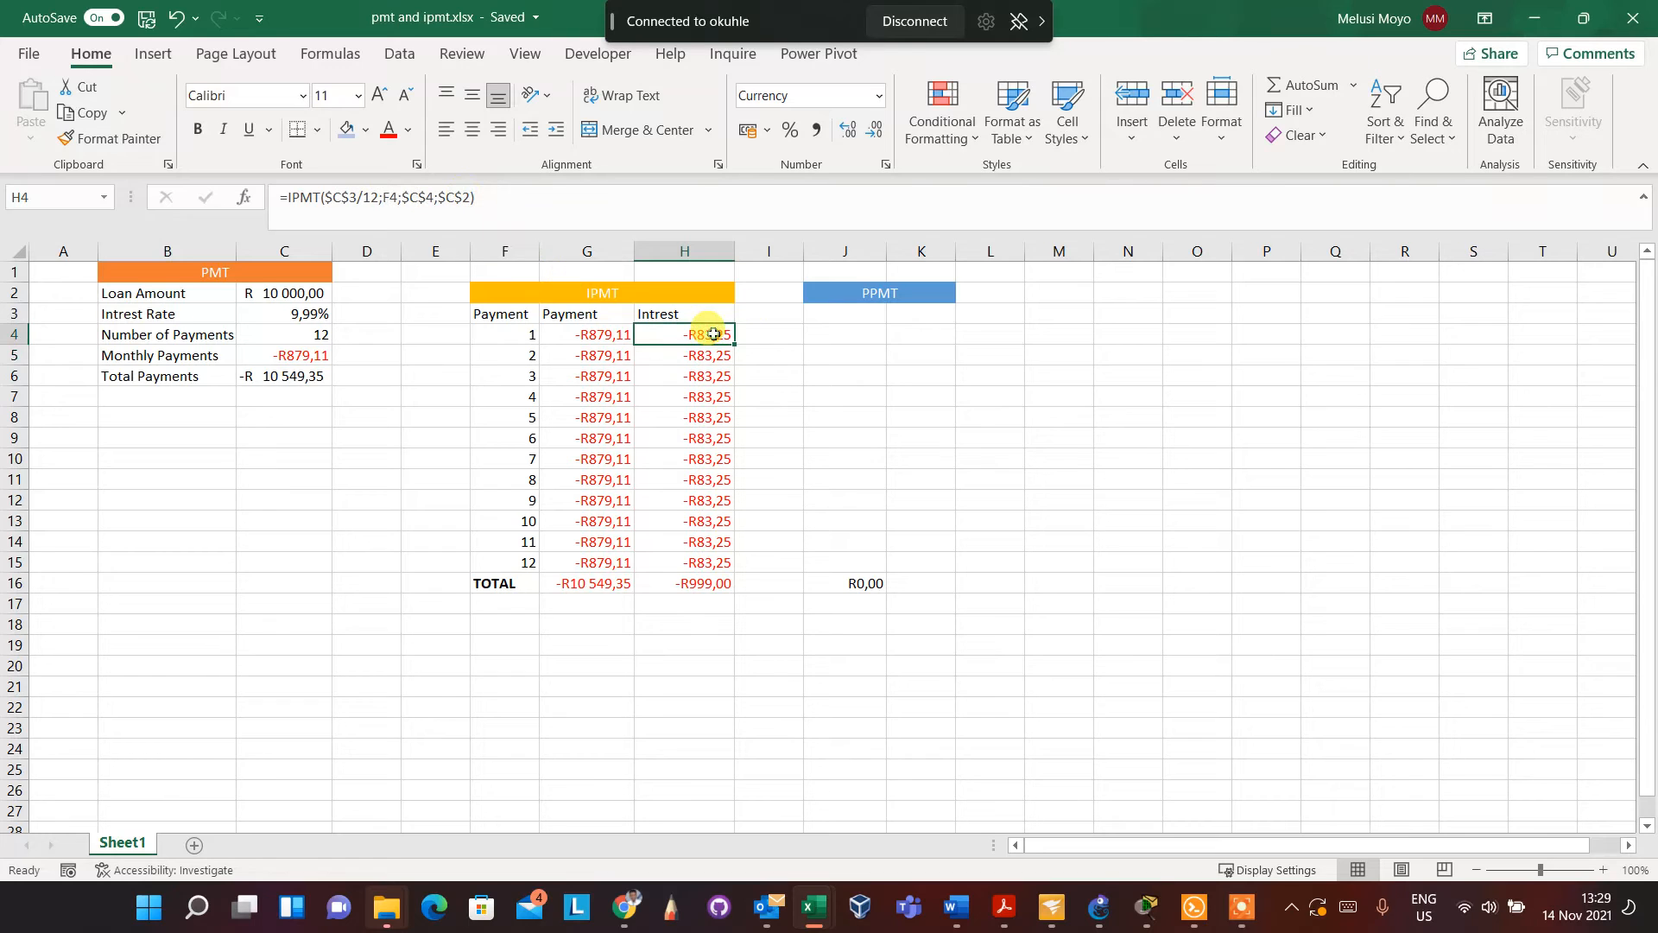
left_click_drag(737, 343, 738, 571)
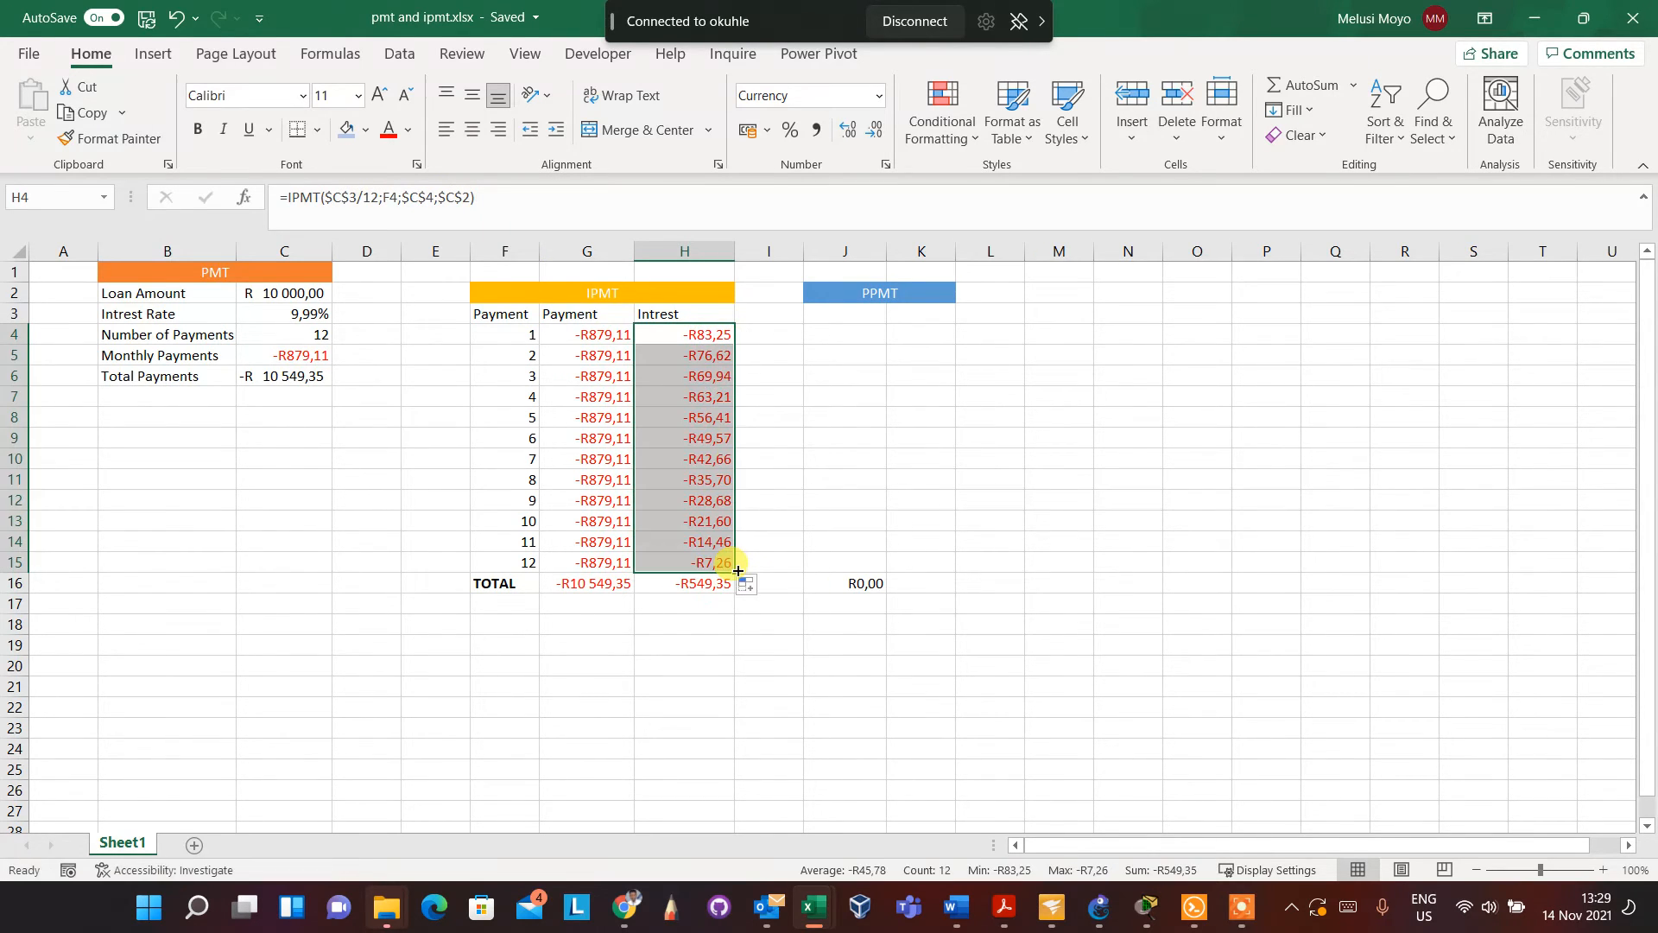
Examine the payment and interest amounts across the IPMT table, comparing payments 1, 2, 6, 8 and 10
left_click(659, 356)
left_click(678, 331)
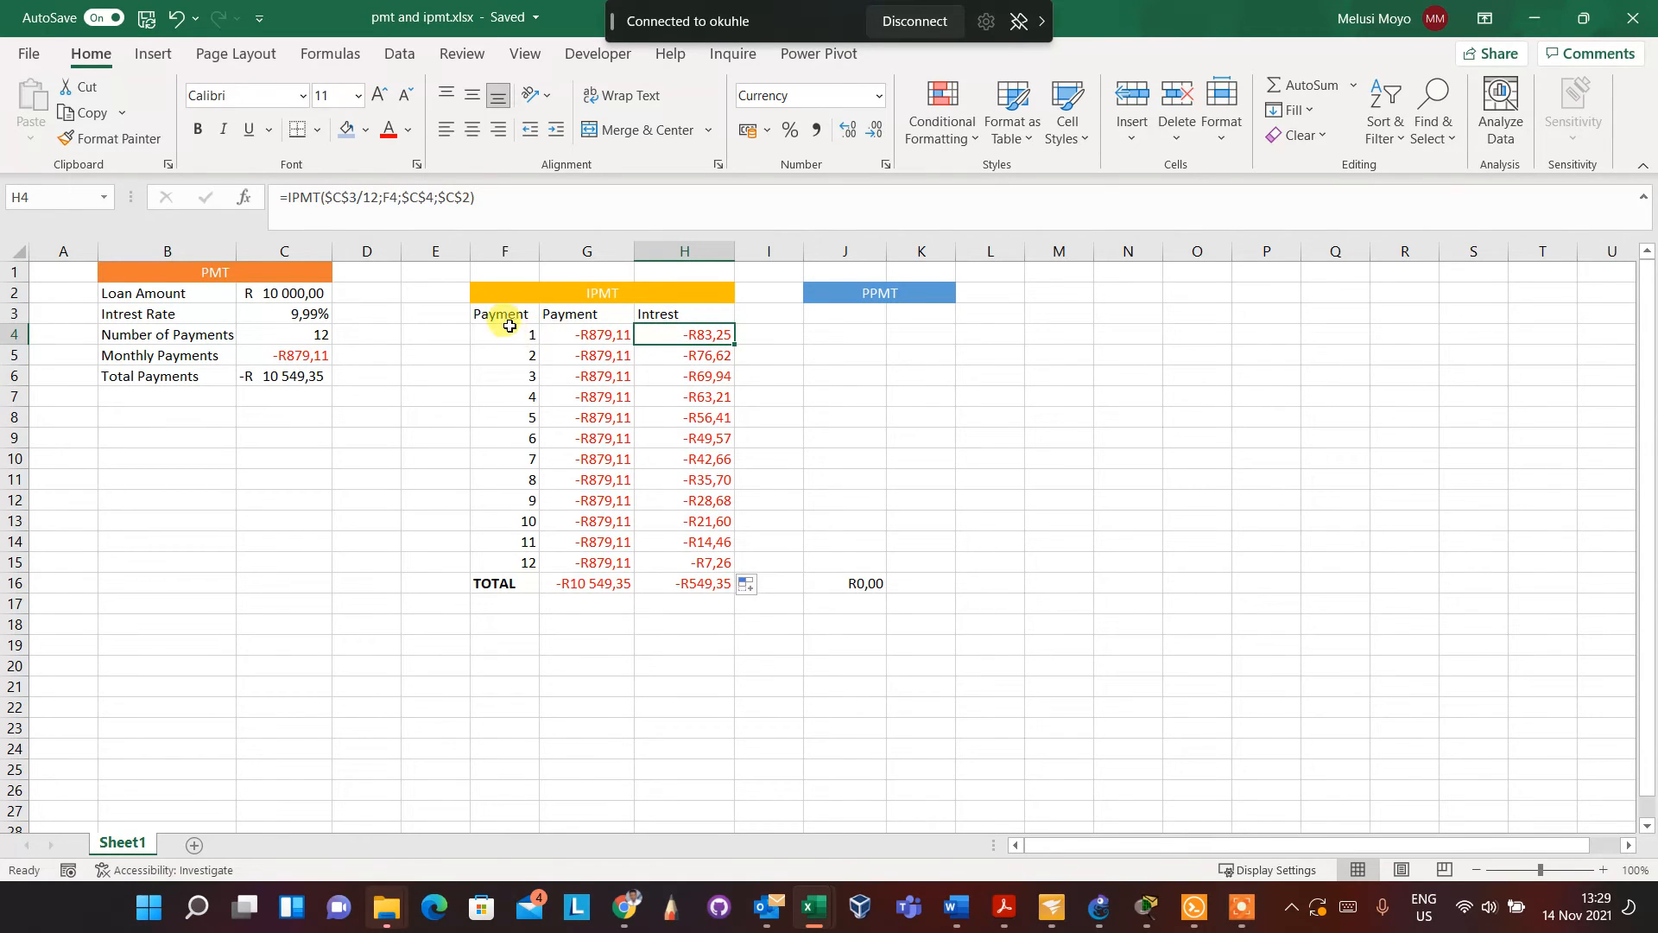
left_click(585, 333)
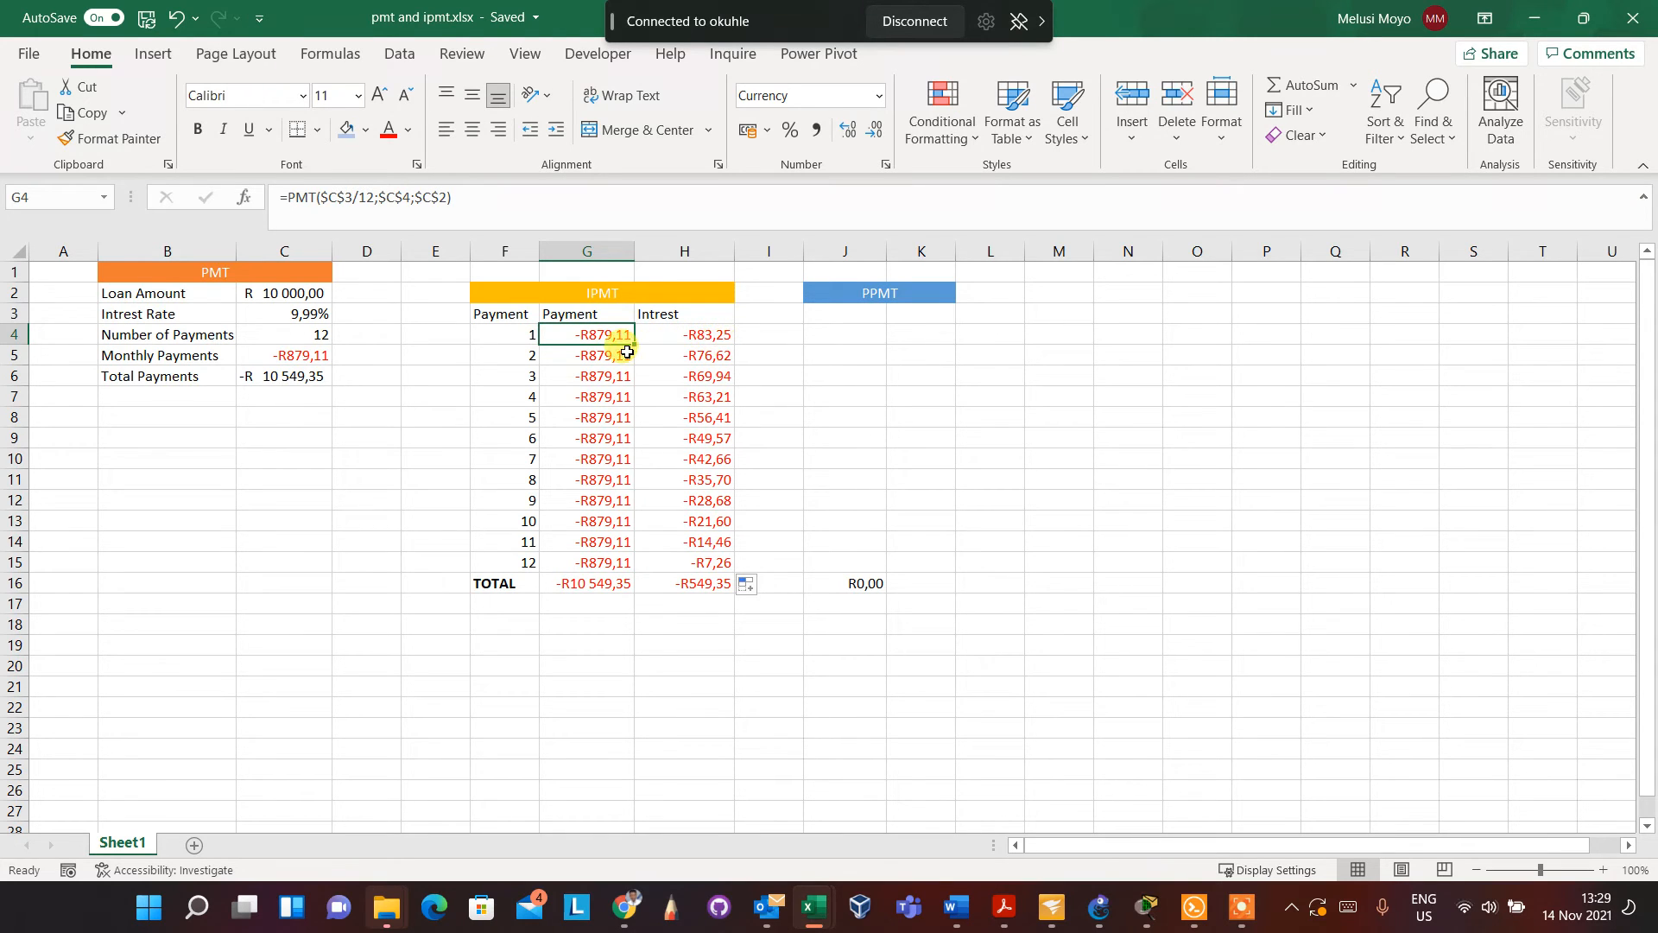
left_click(599, 357)
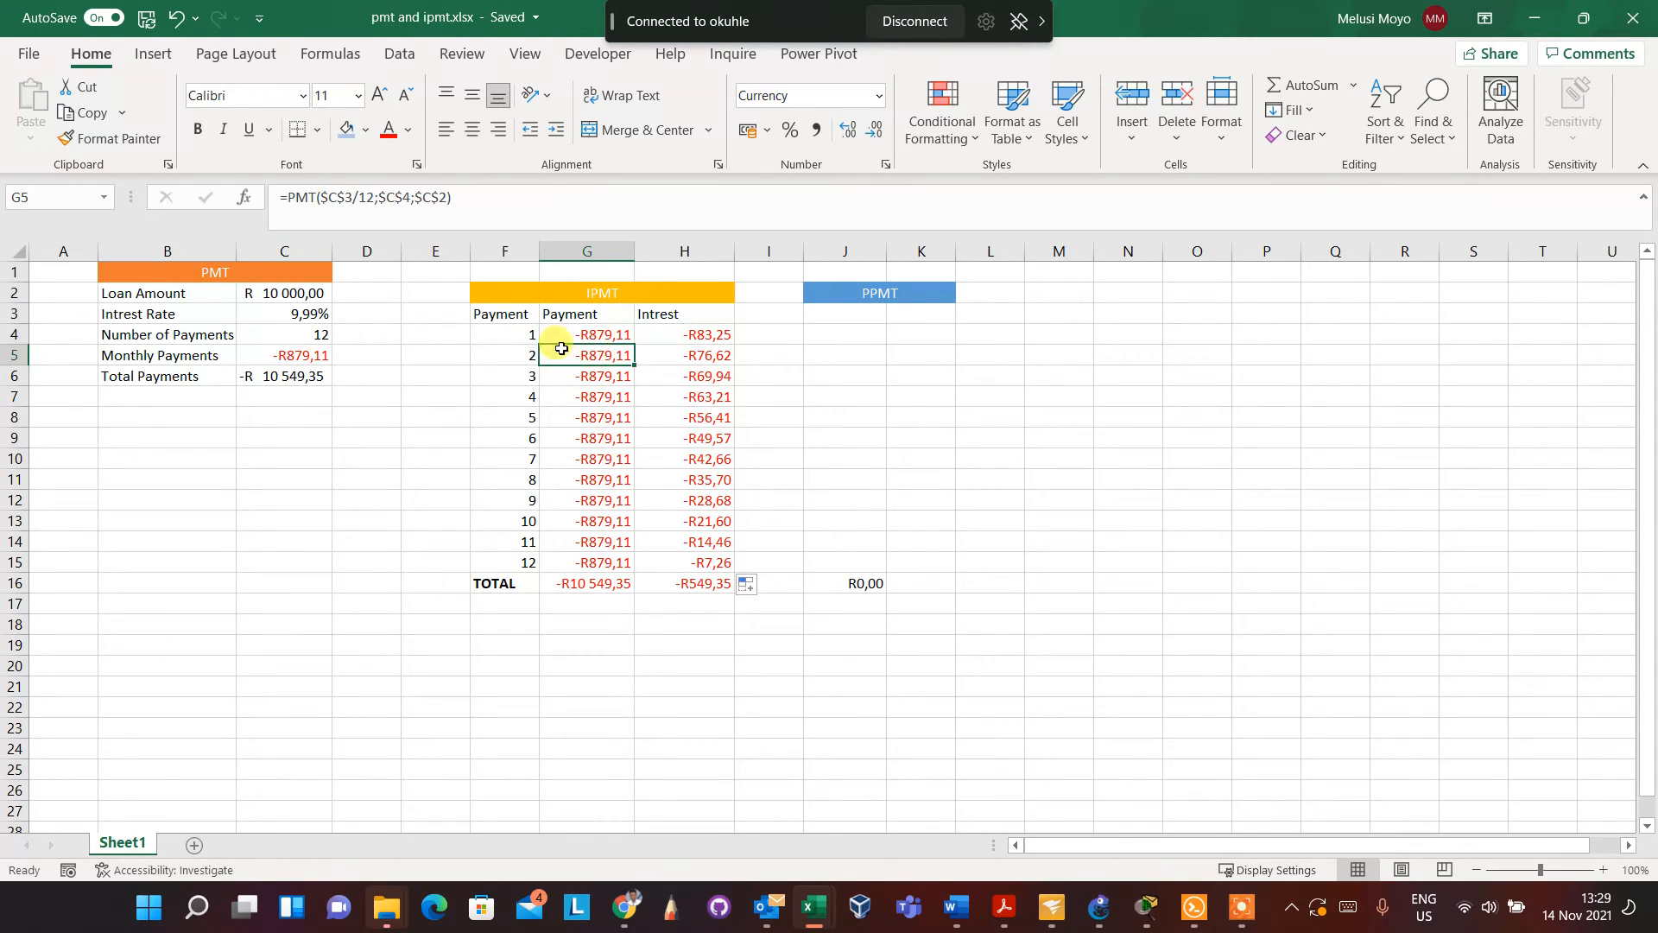
left_click(716, 356)
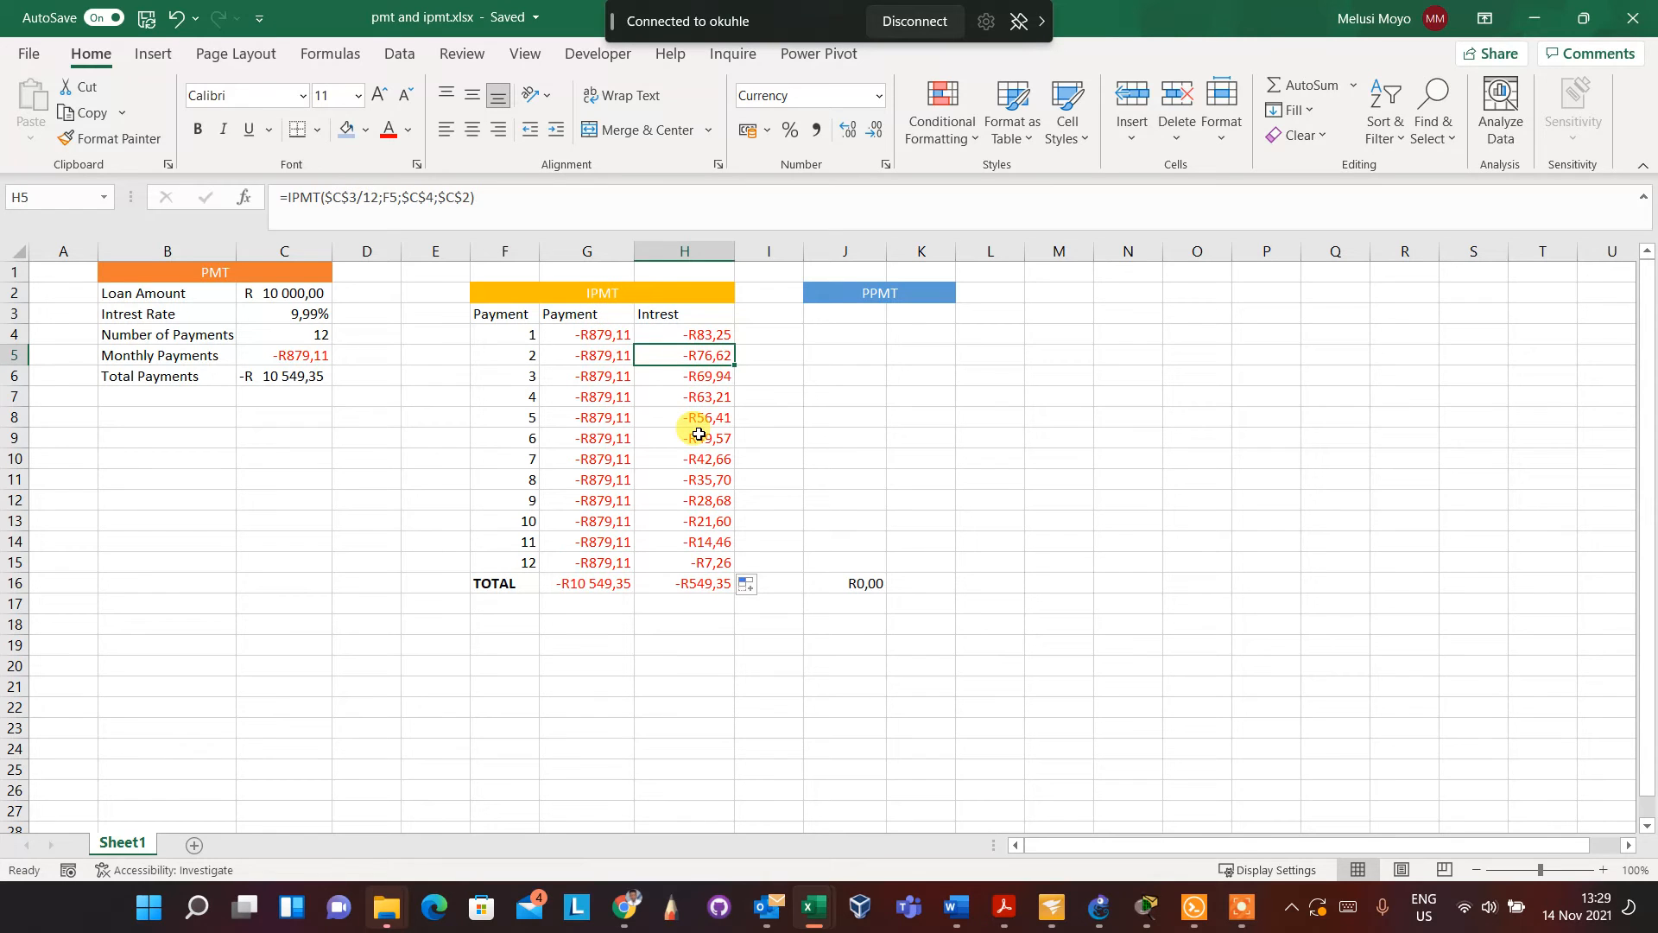
left_click(514, 434)
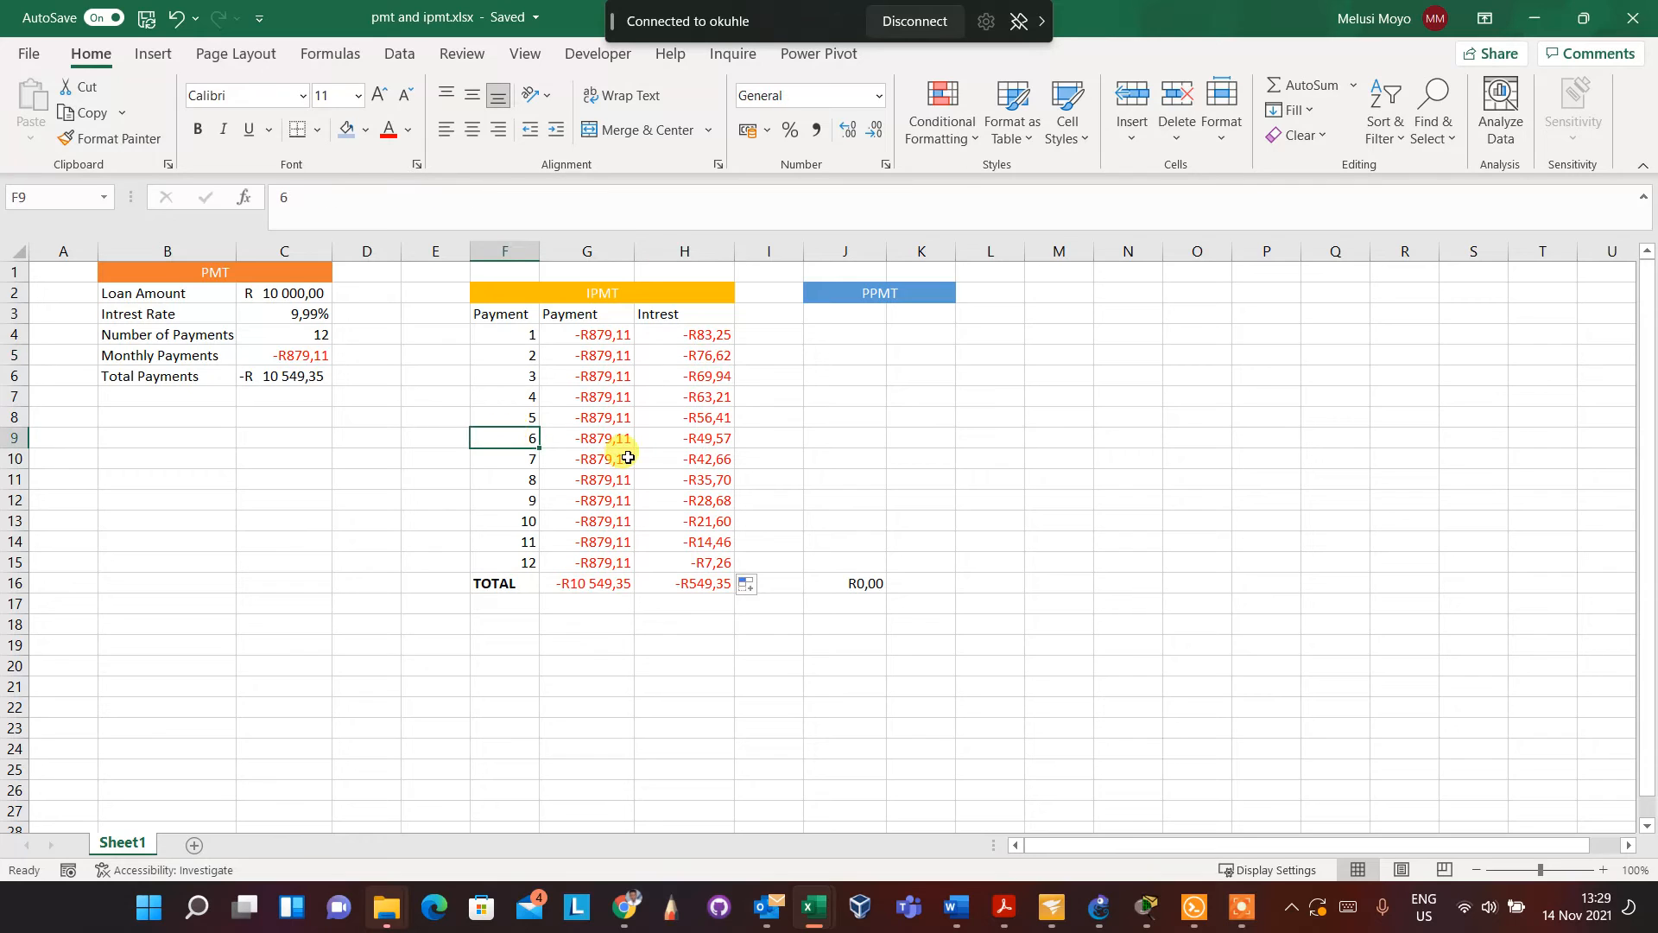
left_click(704, 439)
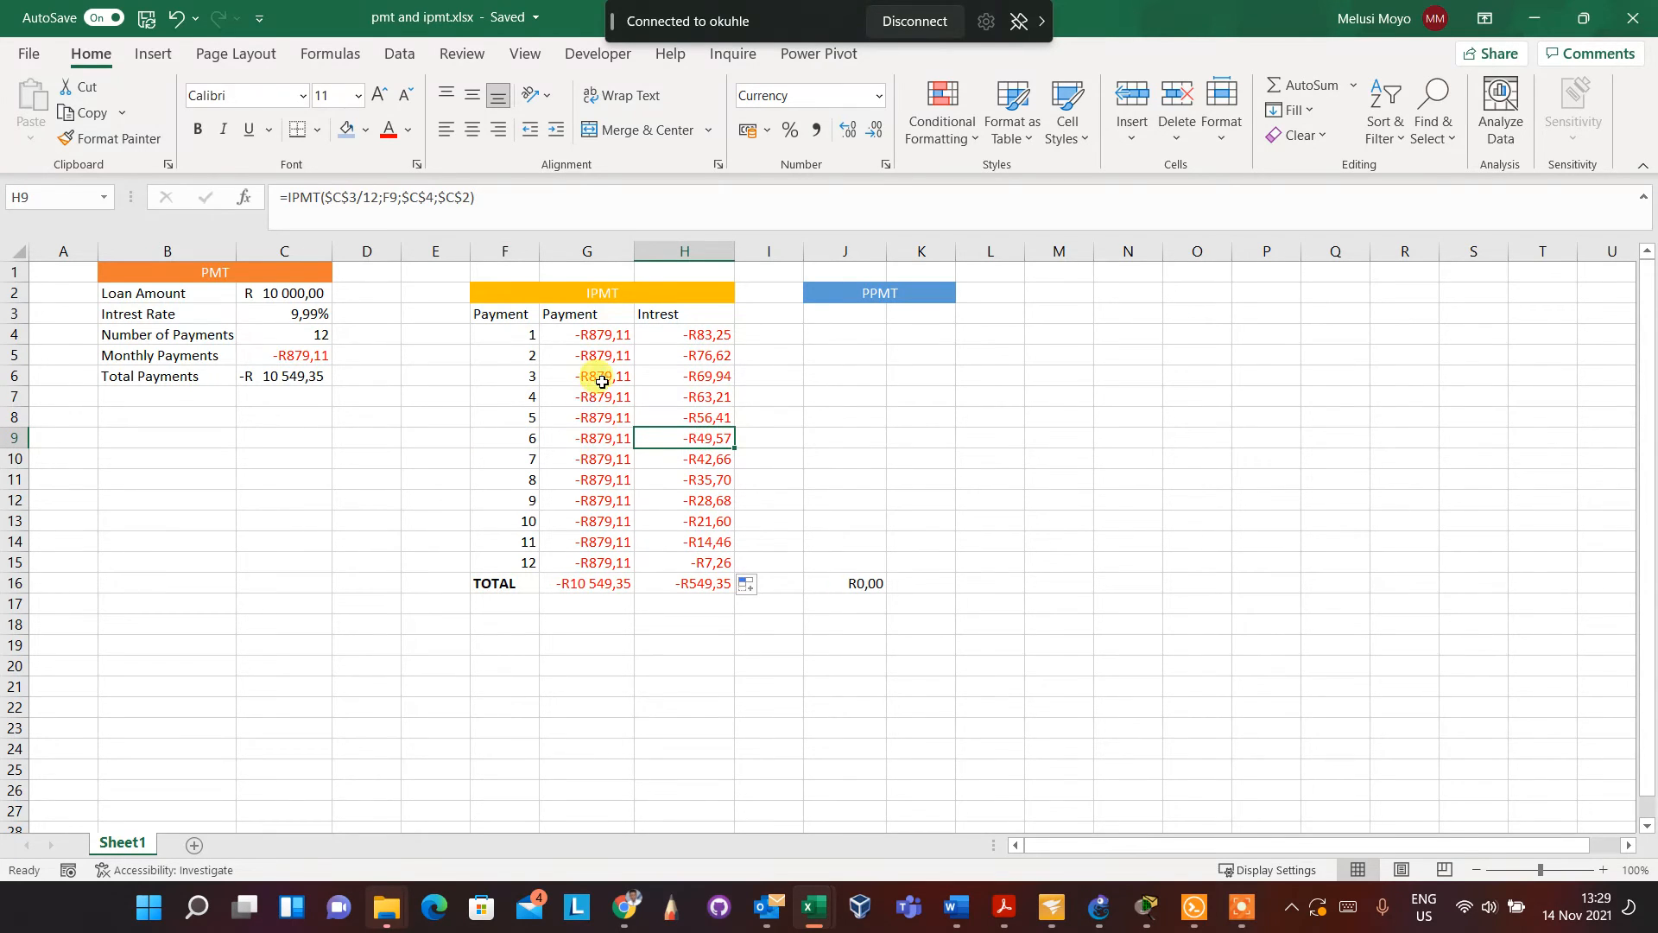
left_click(606, 441)
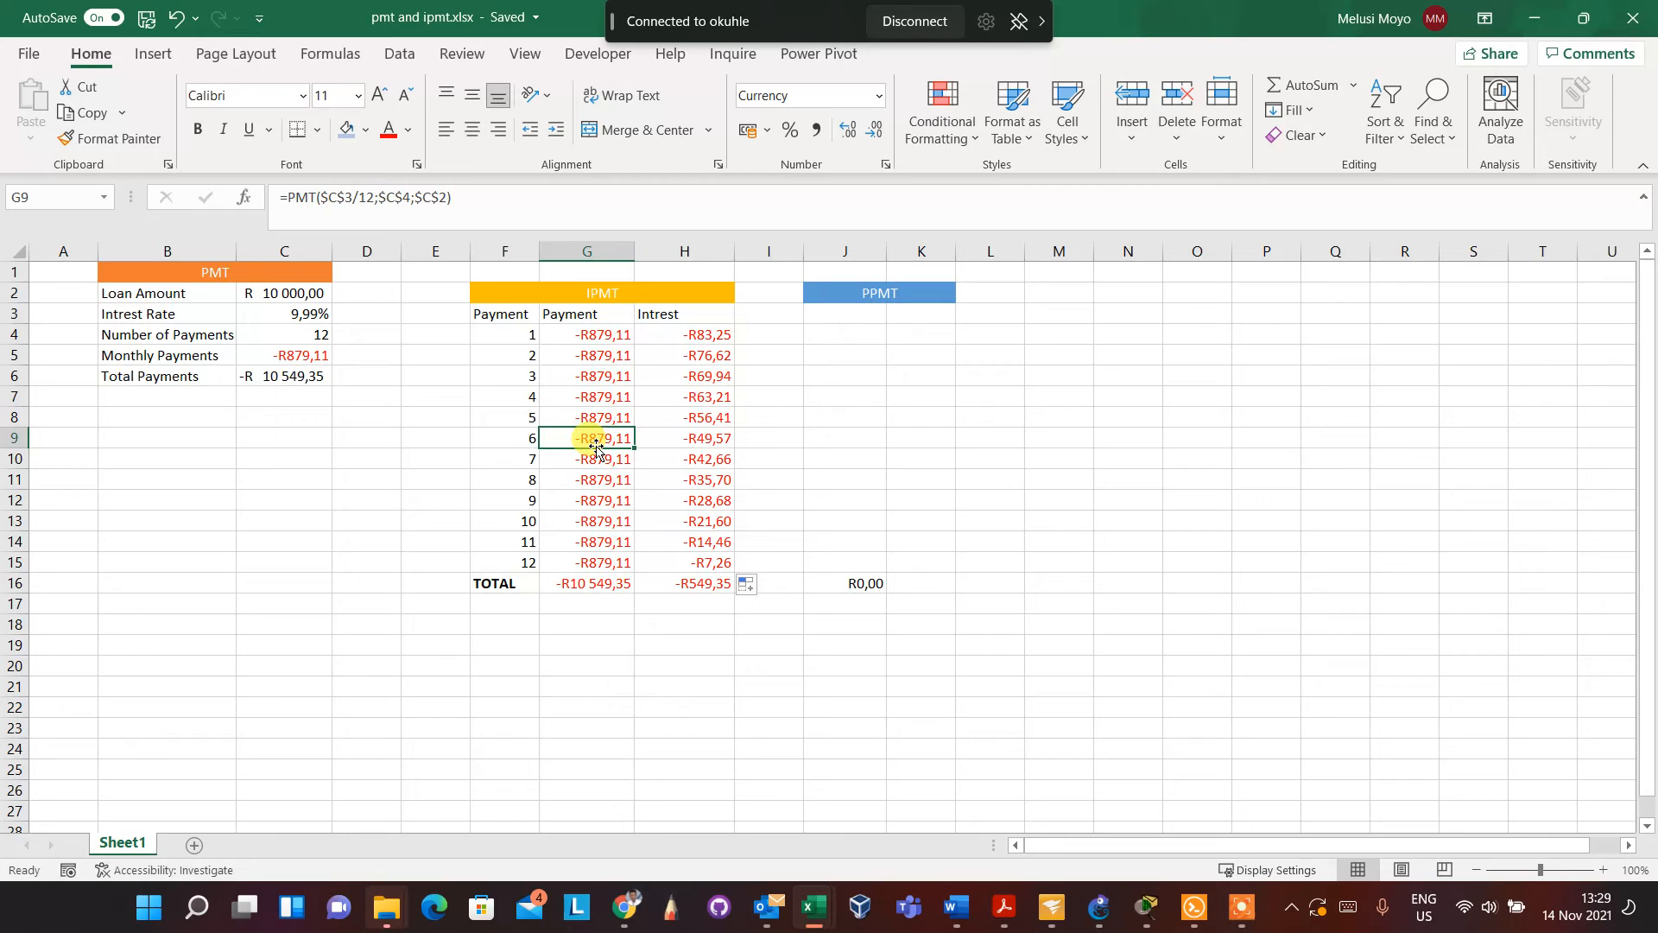
left_click(701, 479)
left_click(701, 521)
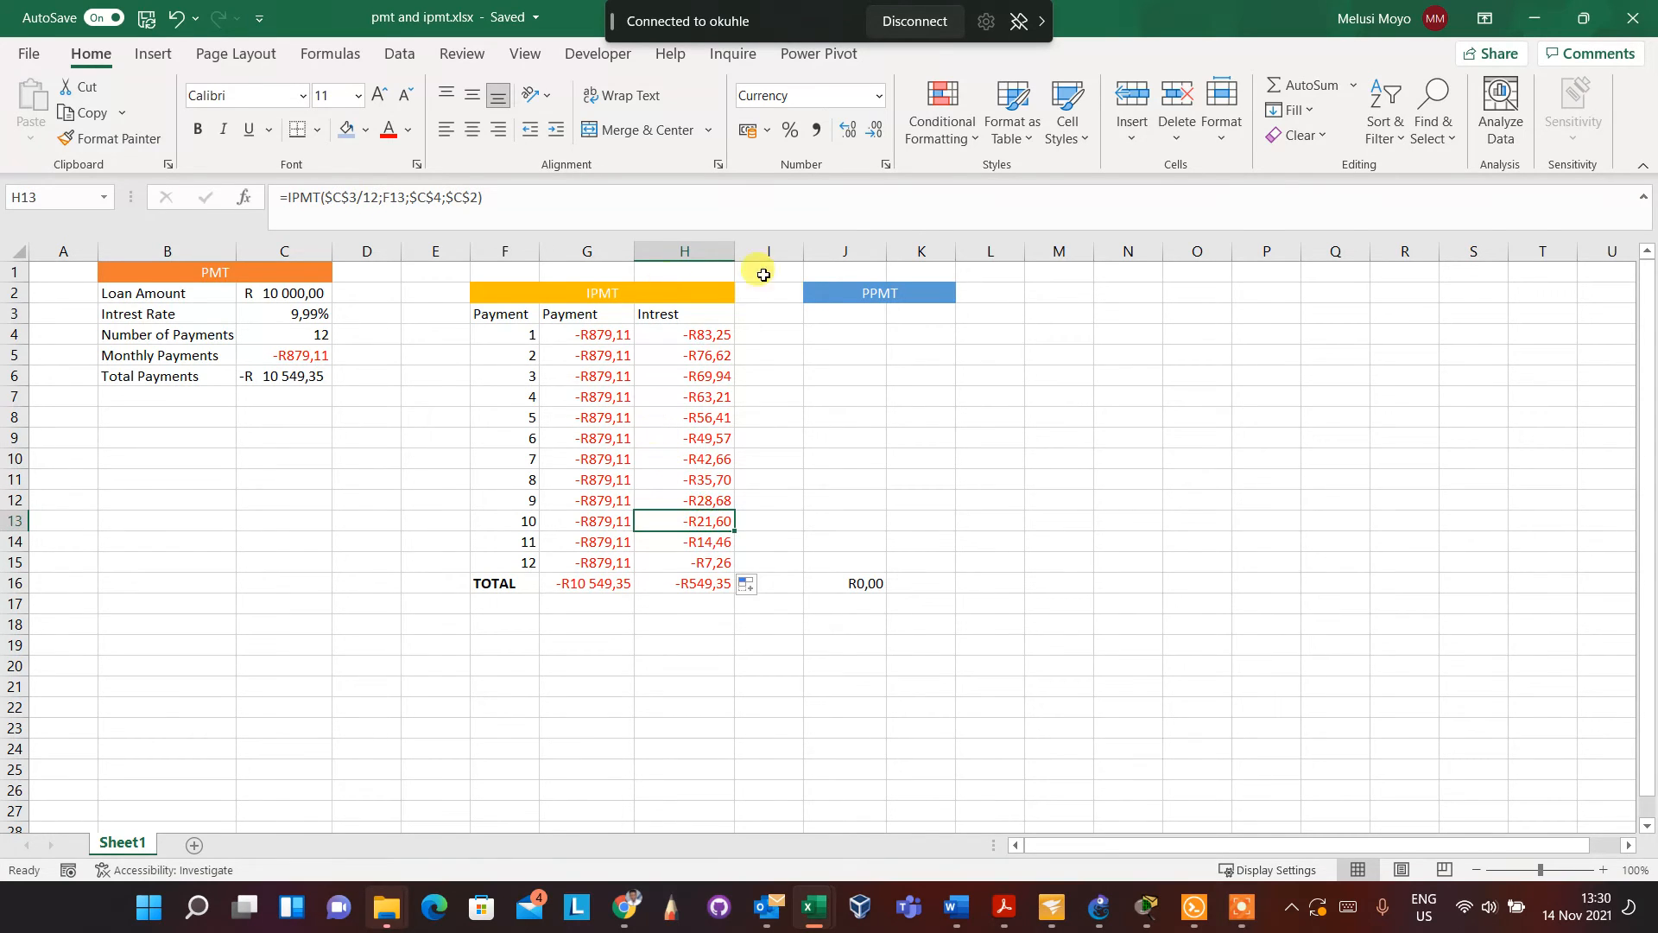
left_click(858, 311)
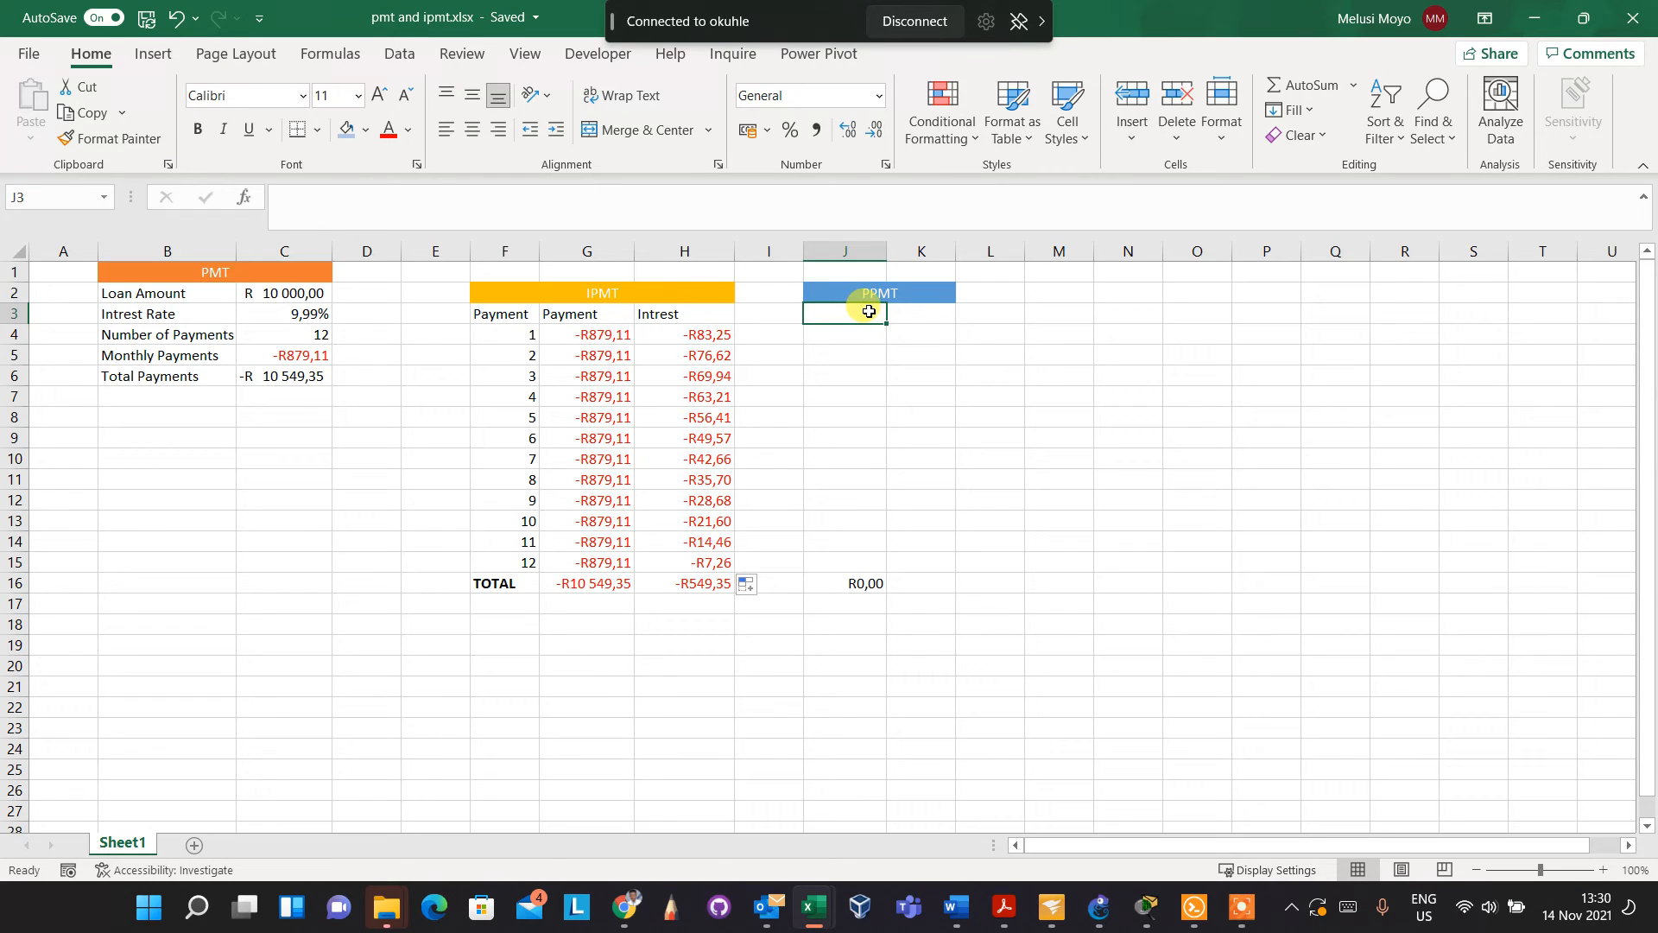
type("=pp")
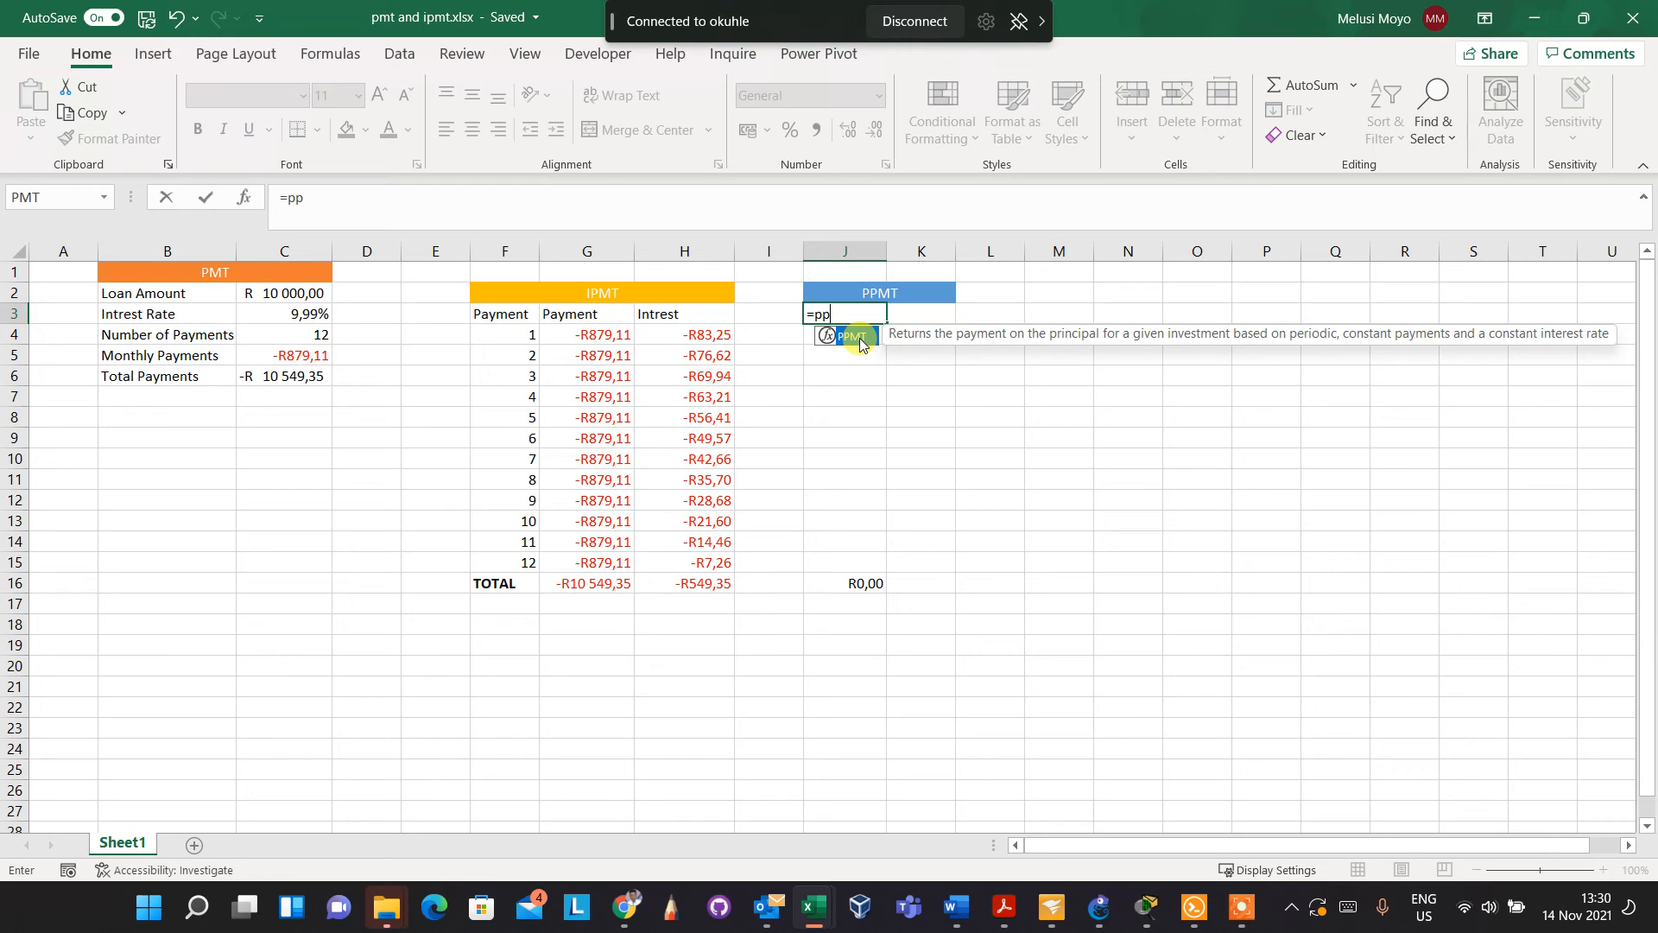
key("BackSpace")
key("BackSpace")
key("BackSpace")
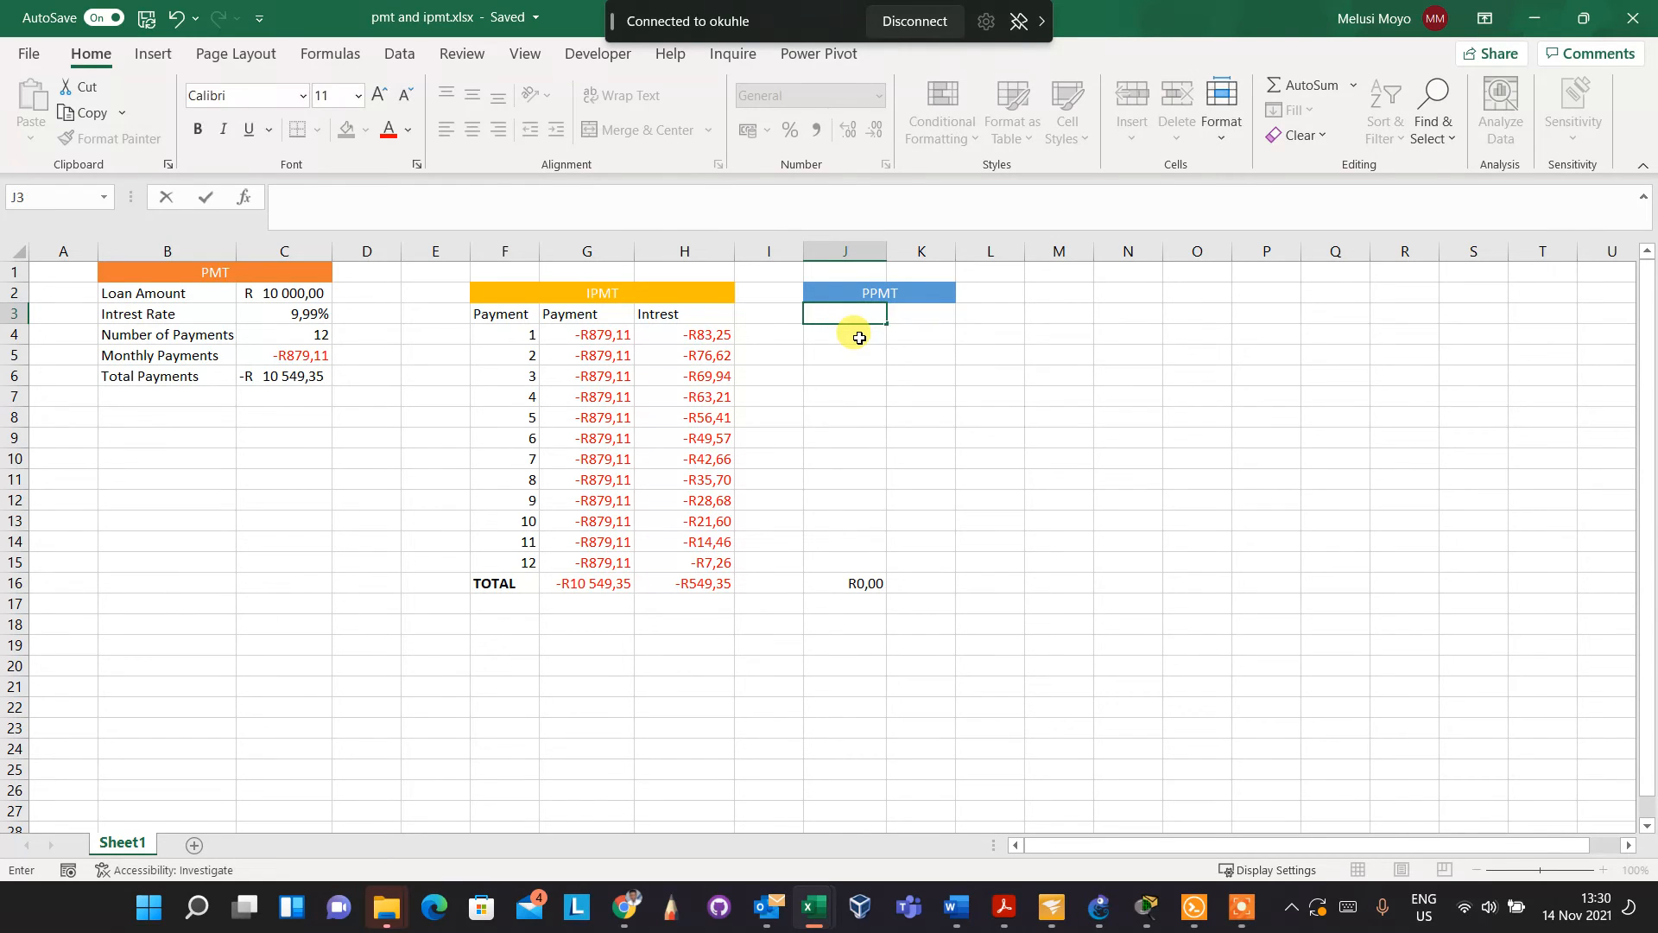
Start a PPMT formula in J4, the first payment's row under the PPMT heading, with the rate C3/12
double_click(859, 337)
type("=")
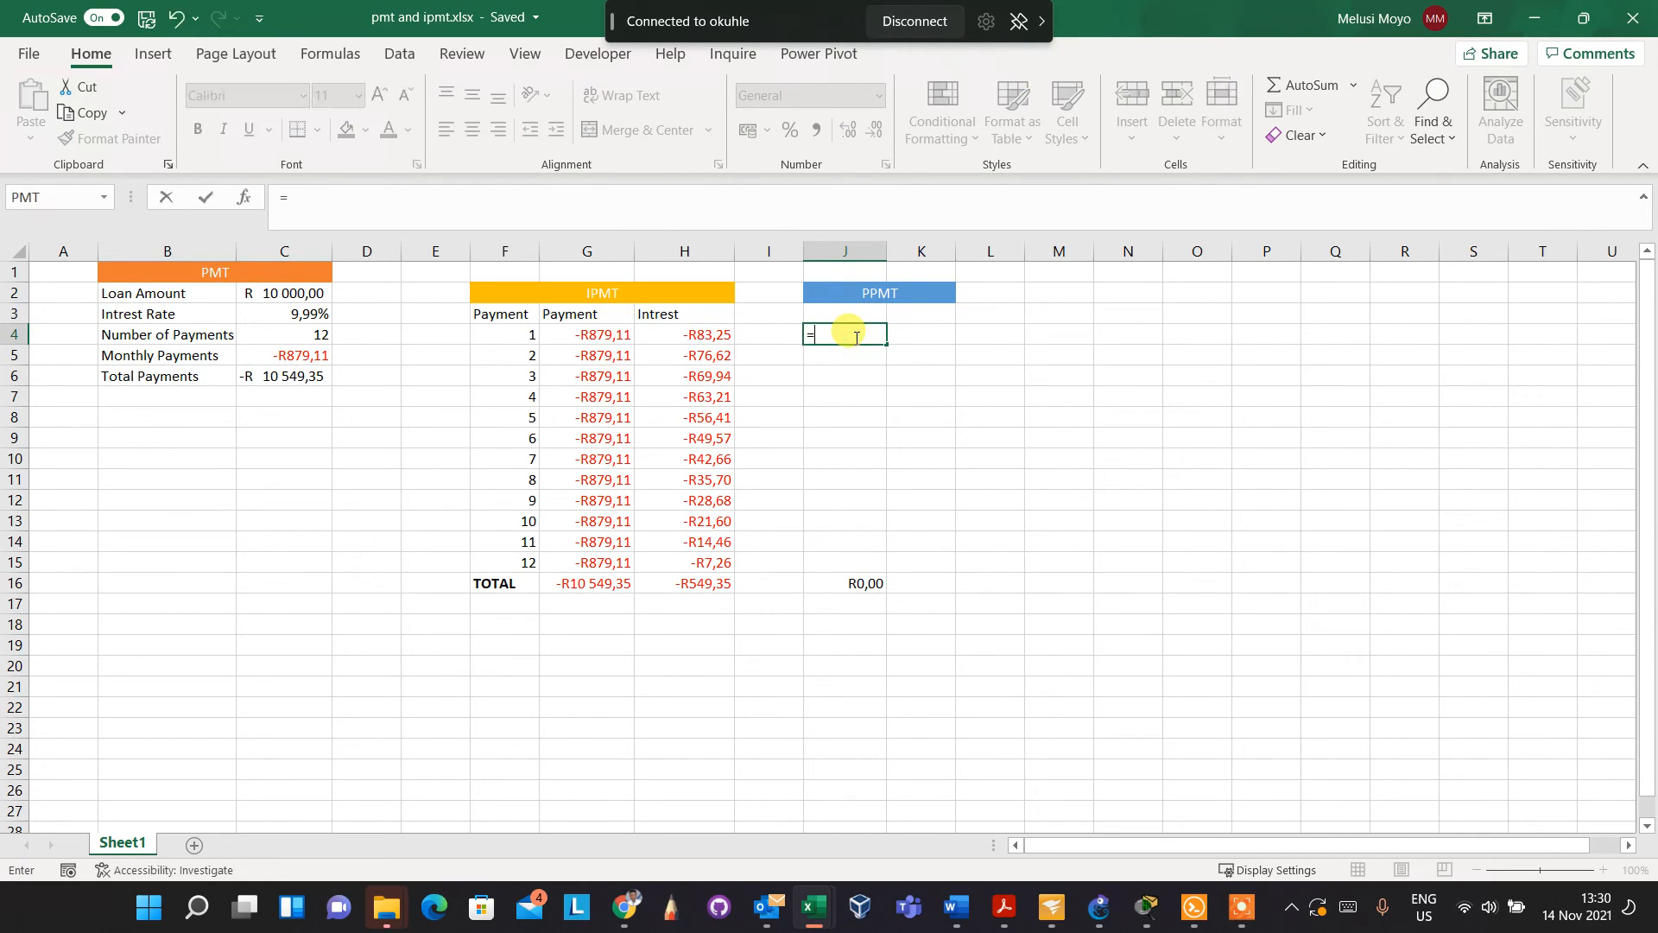
type("pp")
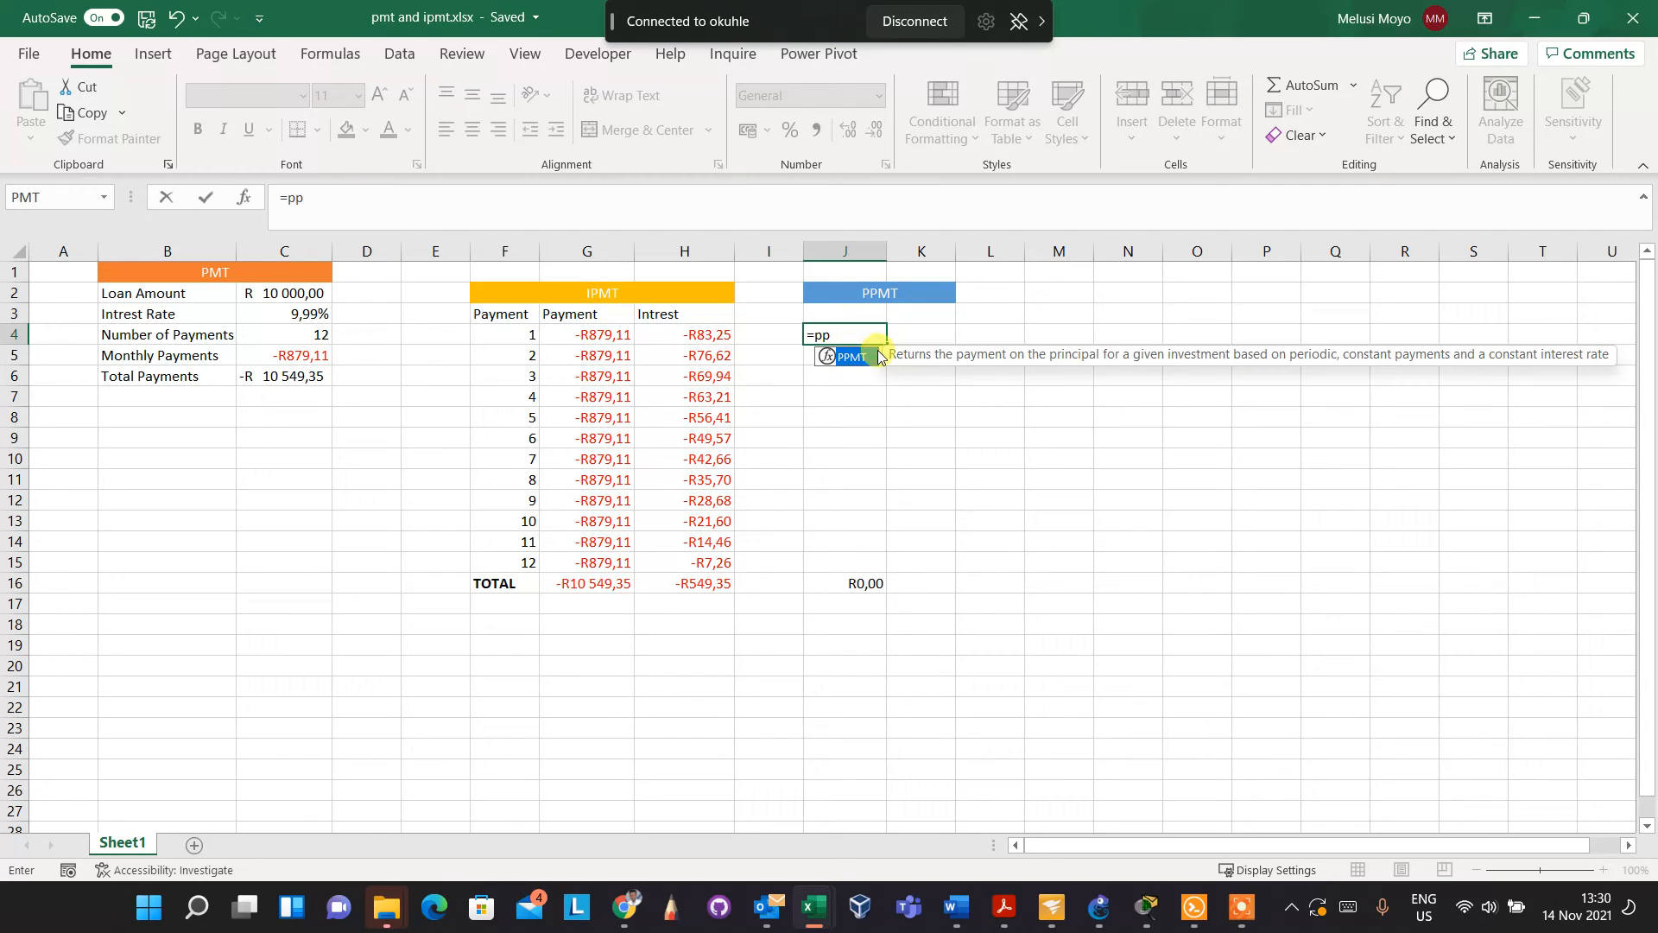
double_click(855, 361)
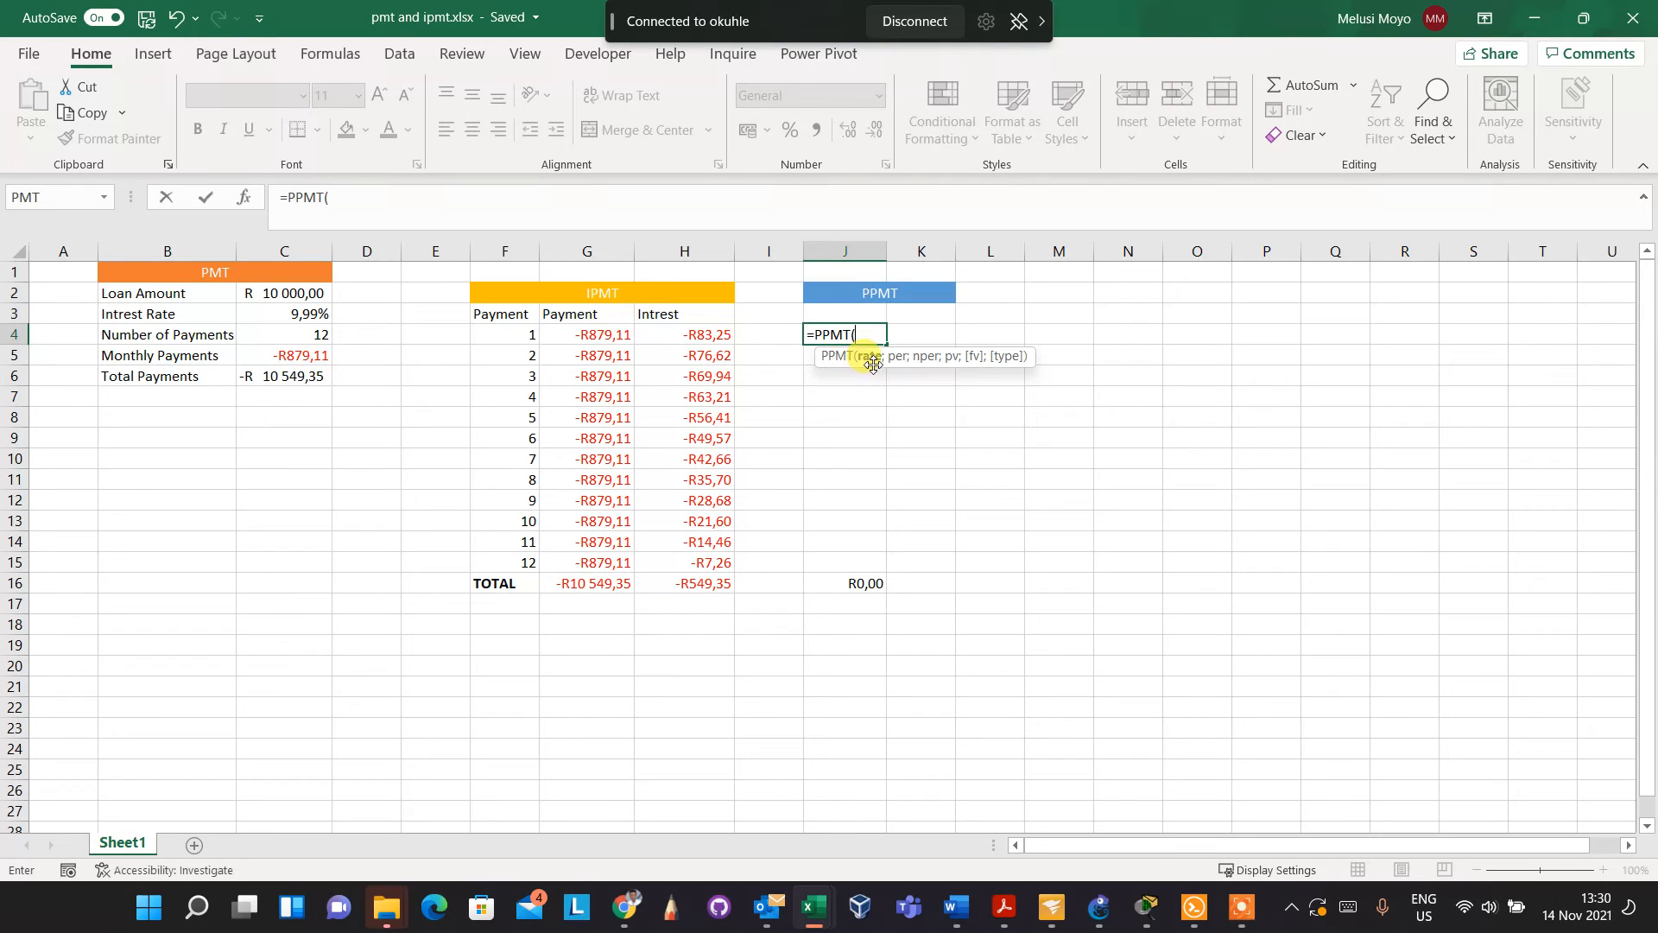
left_click(306, 313)
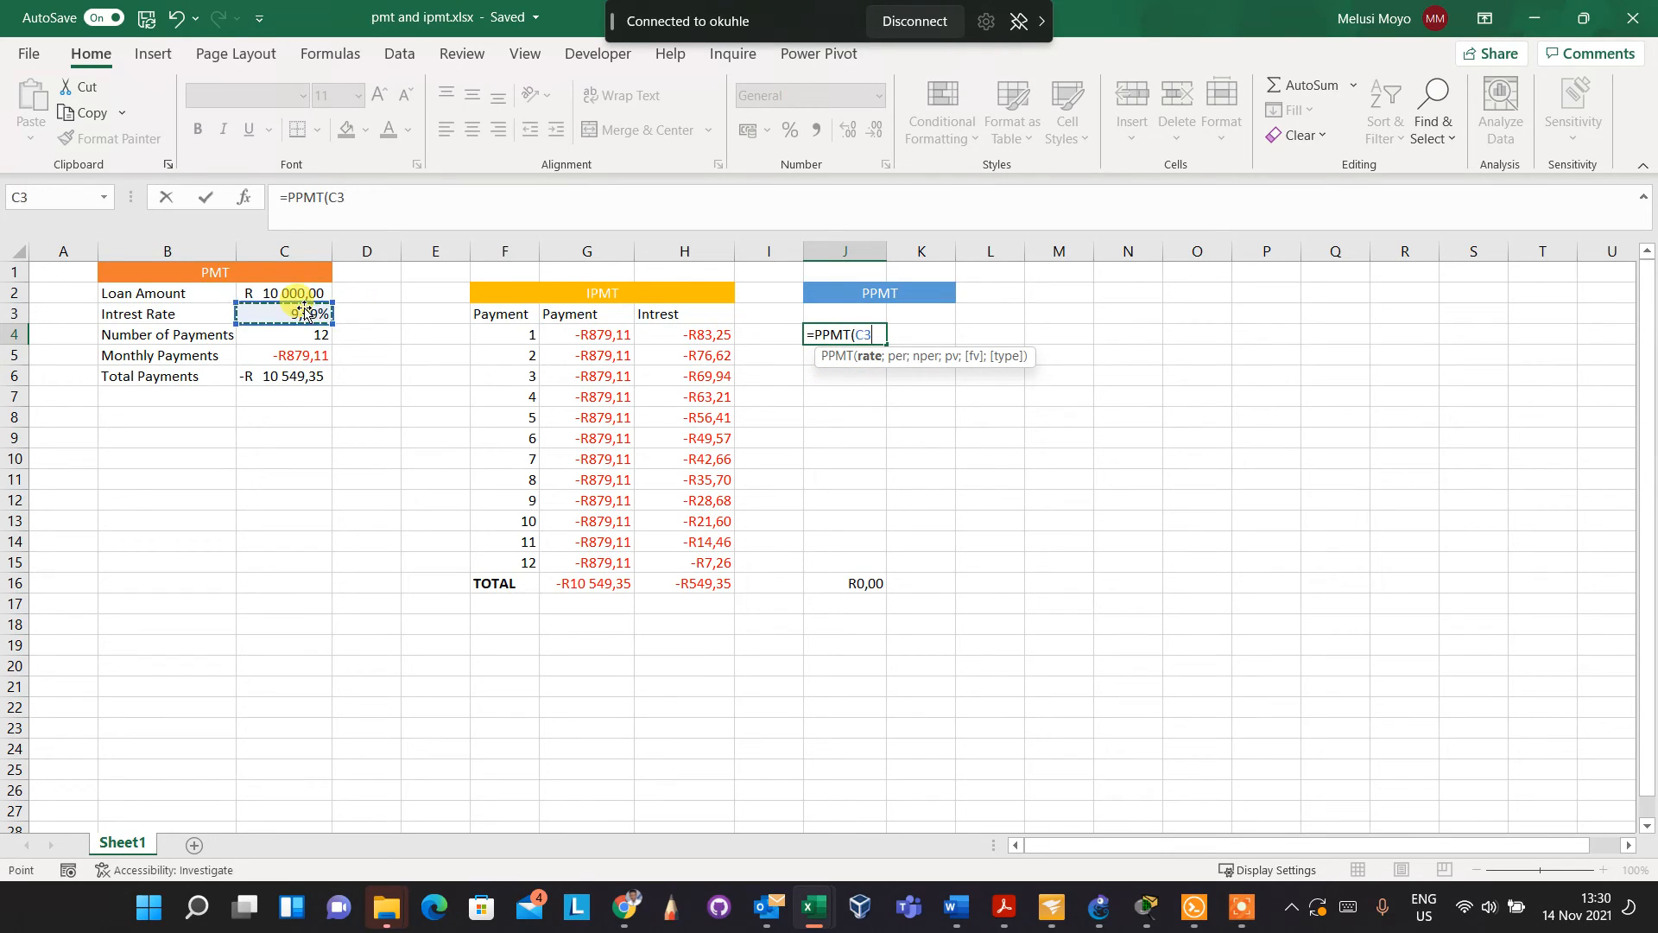
type("/12")
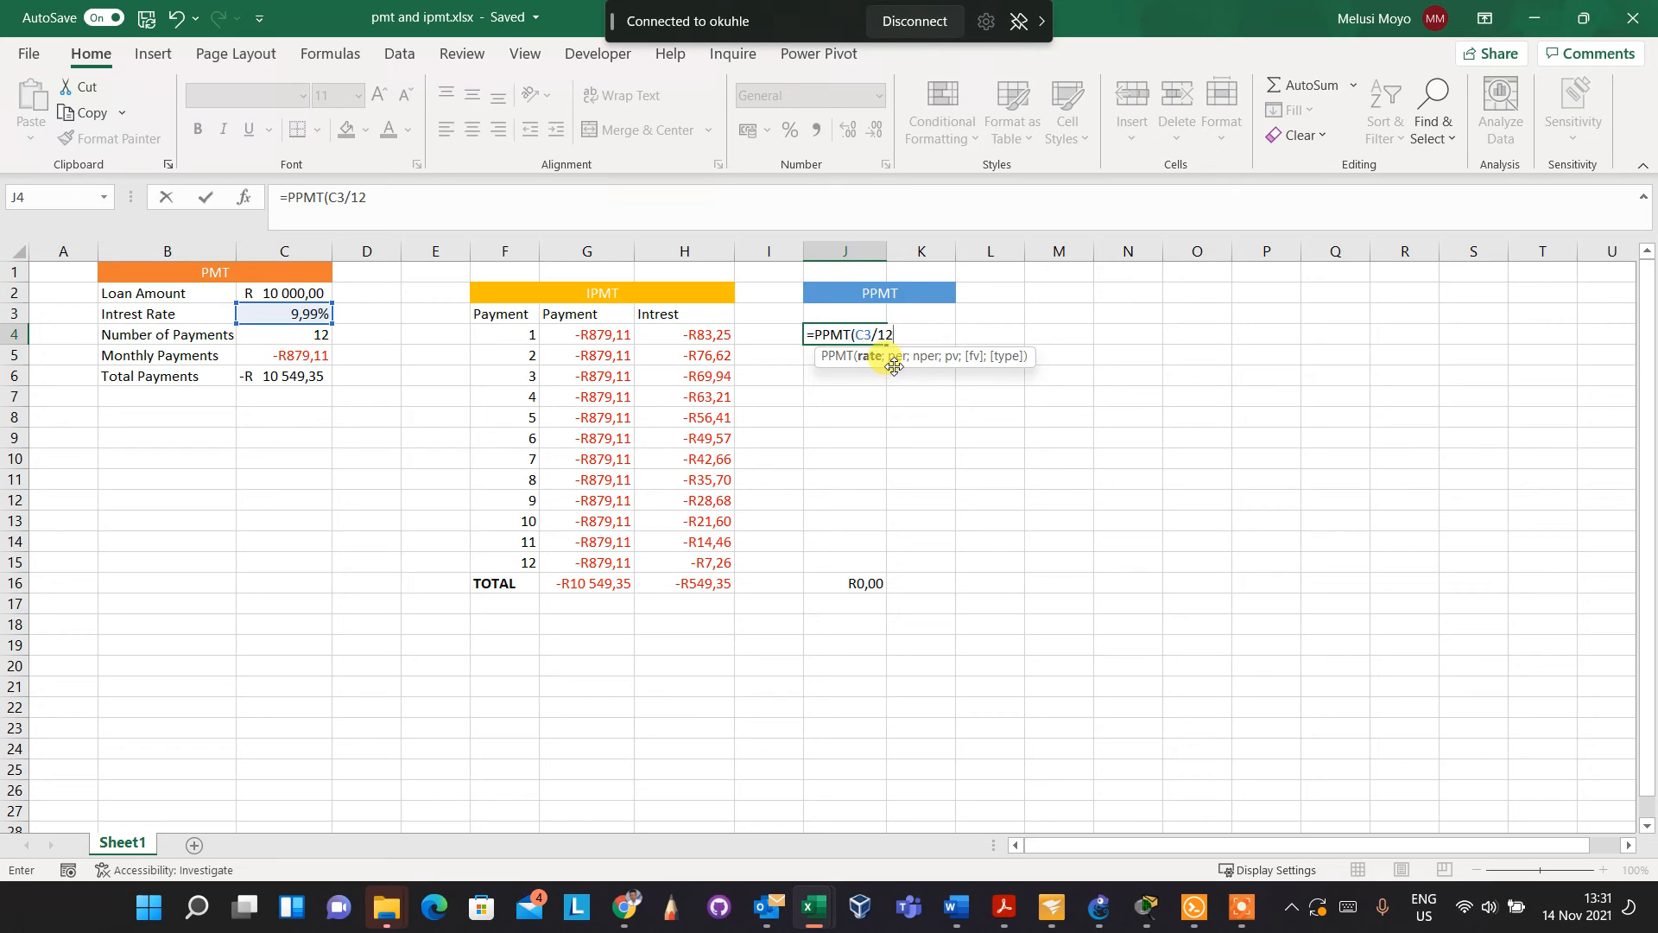
Correct the PPMT formula's rate in J4 to C3/12 and add F4 as the period
left_click(506, 339)
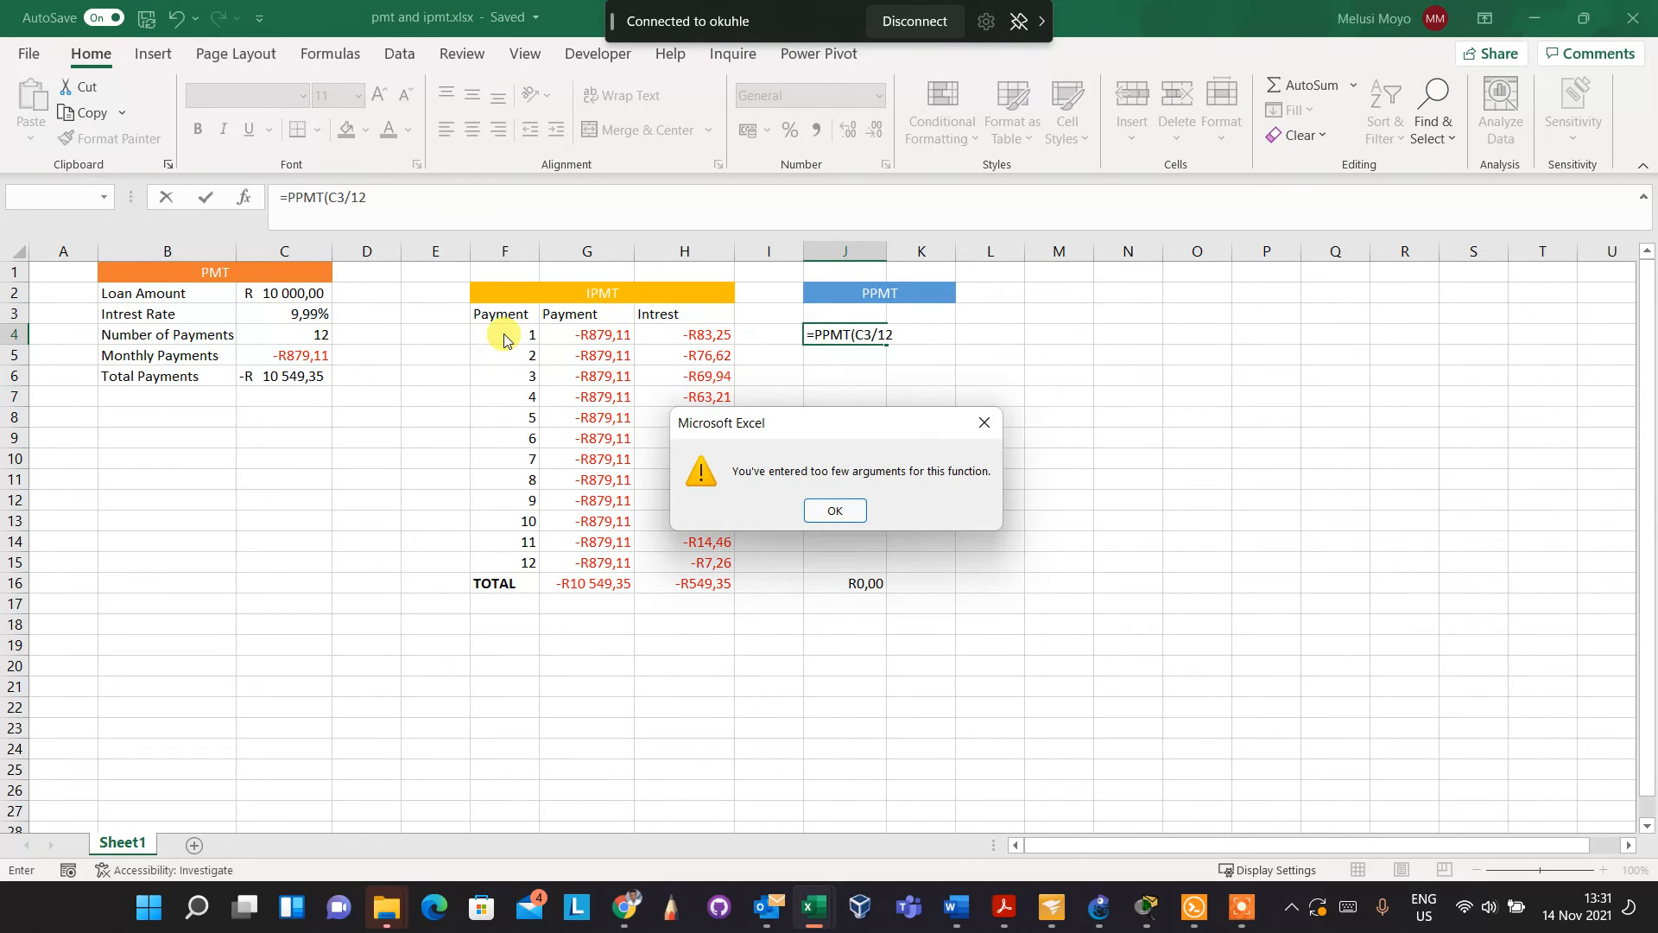
left_click(835, 510)
type(";")
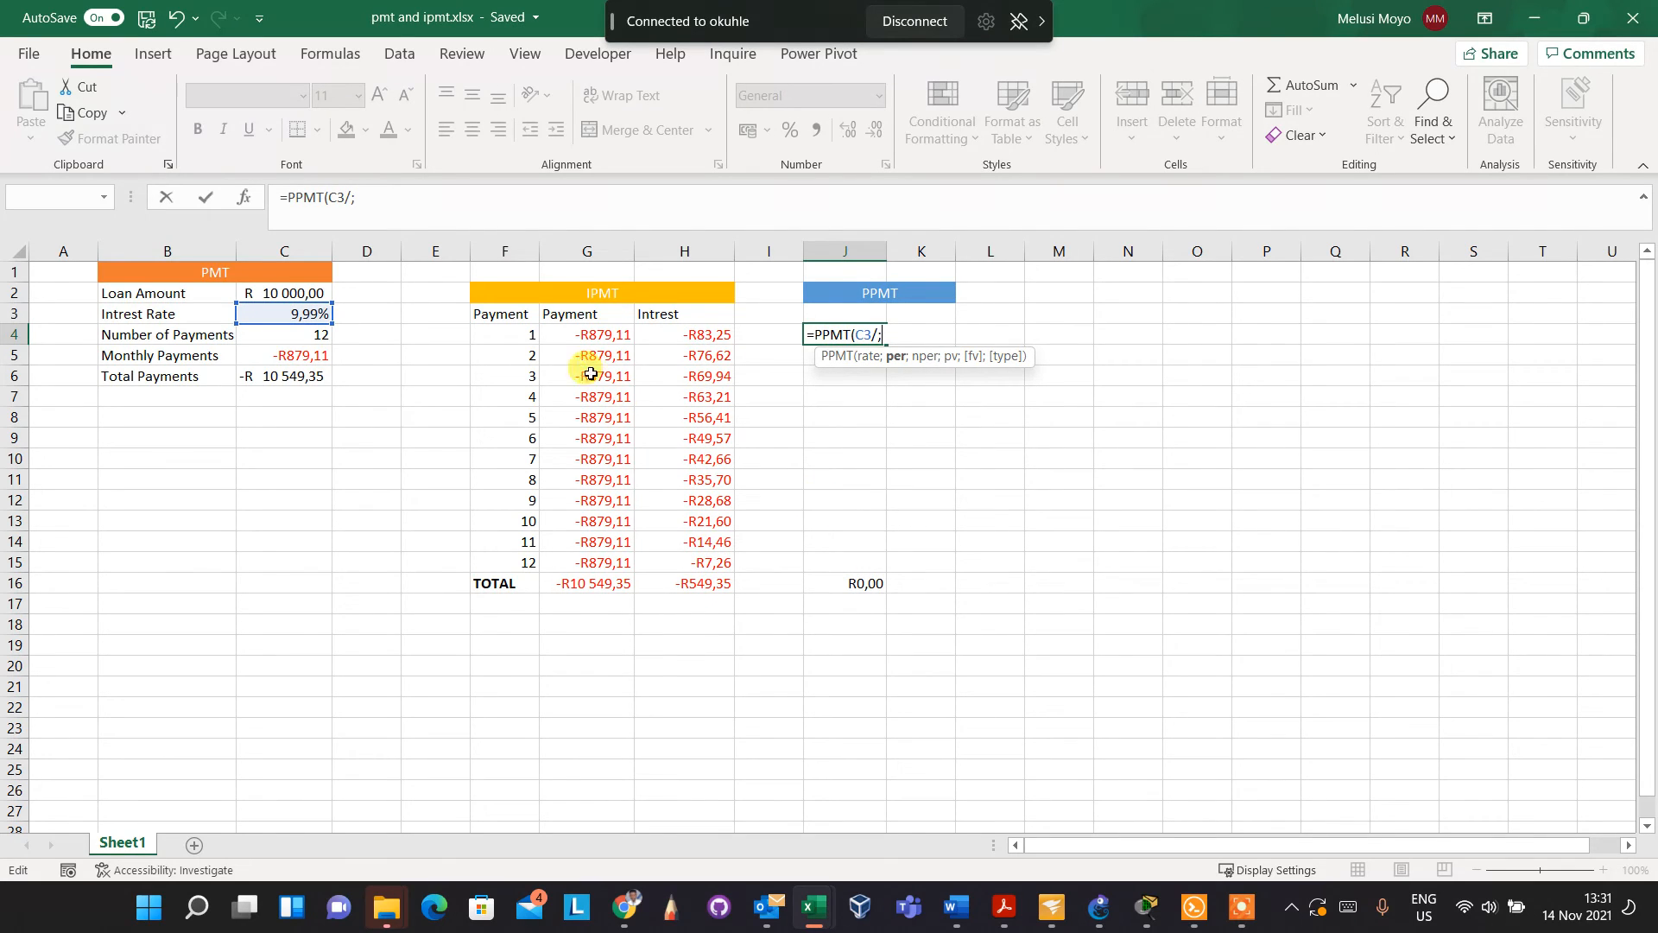
left_click(528, 338)
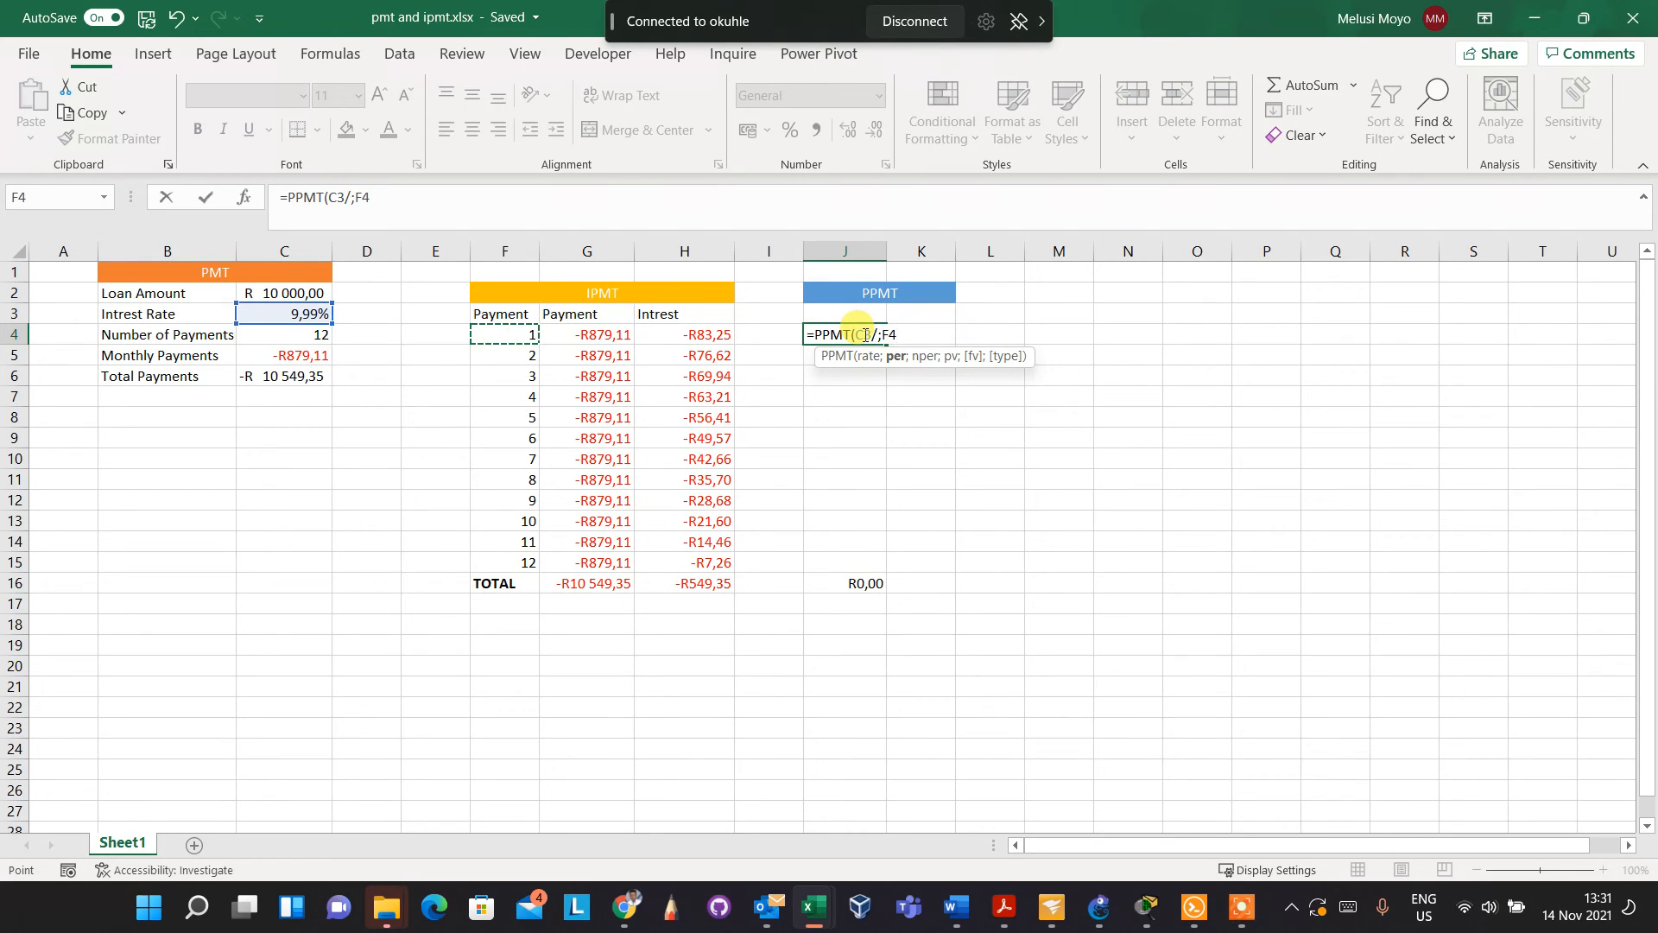
key("BackSpace")
key("BackSpace")
key("BackSpace")
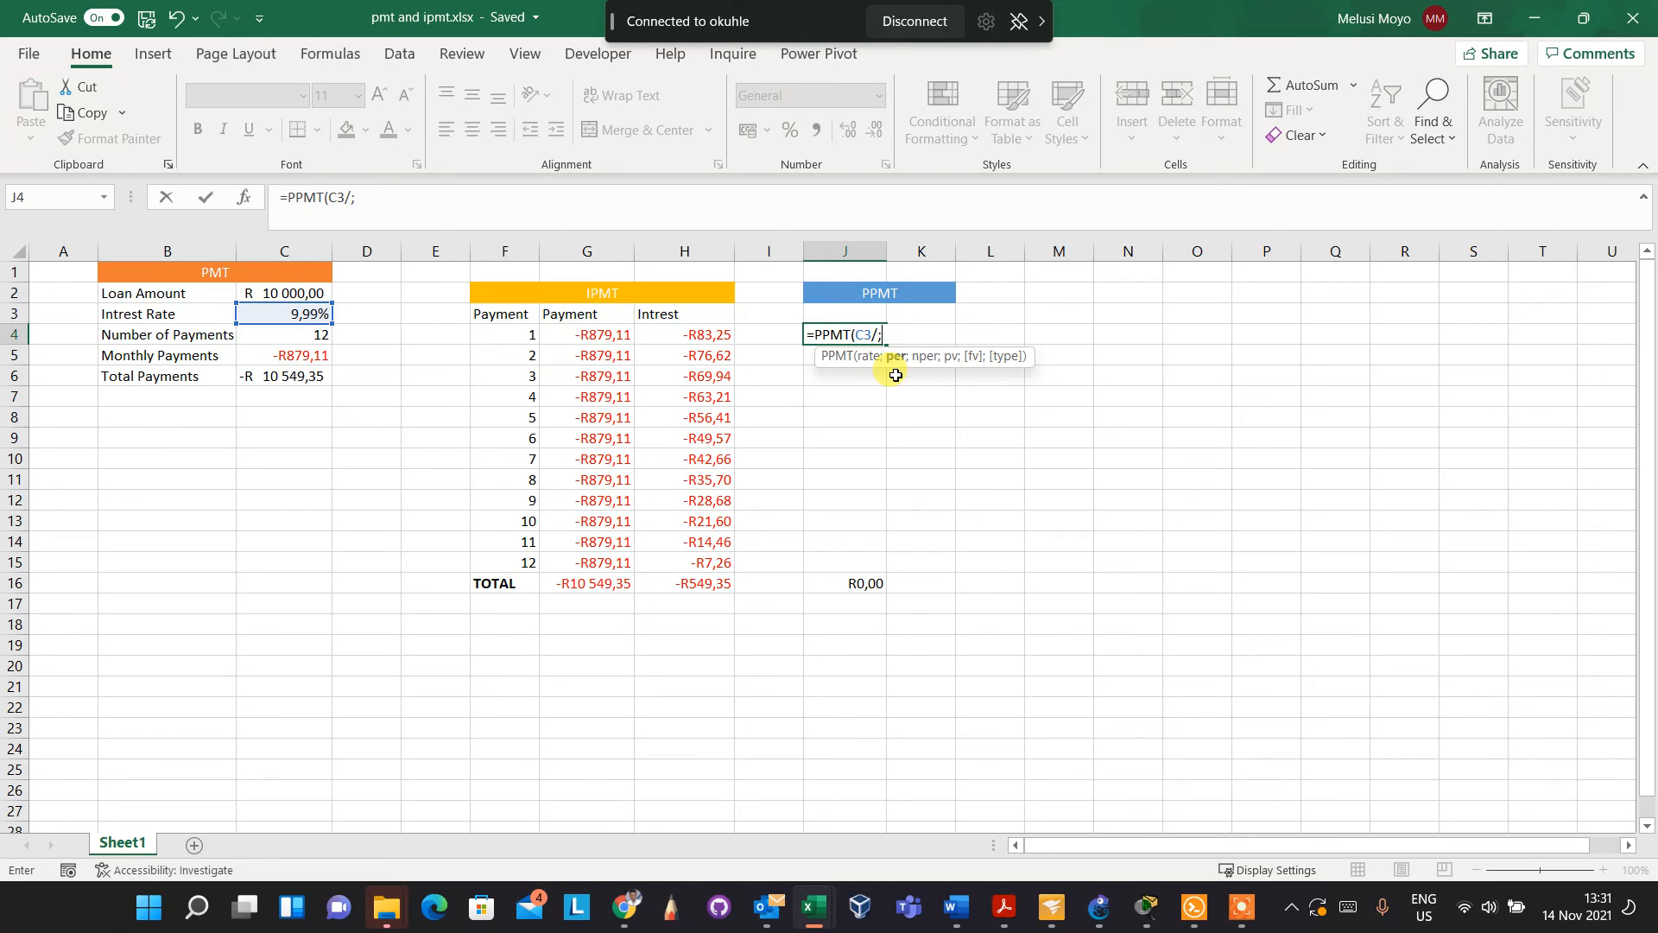
type("12;")
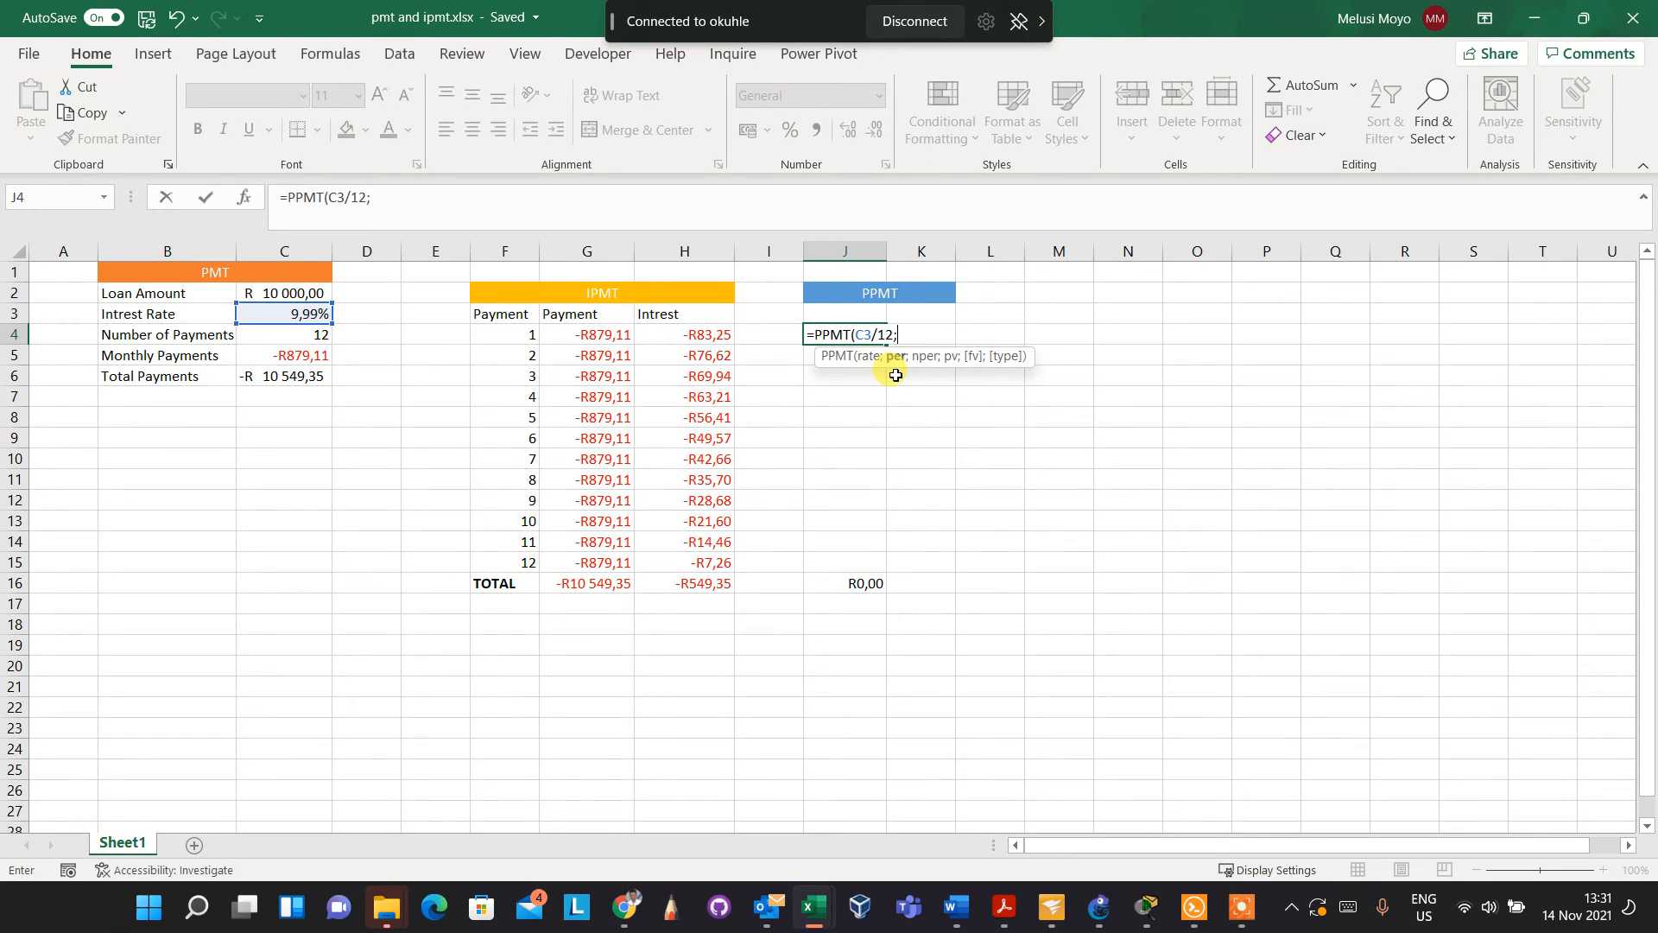
left_click(527, 335)
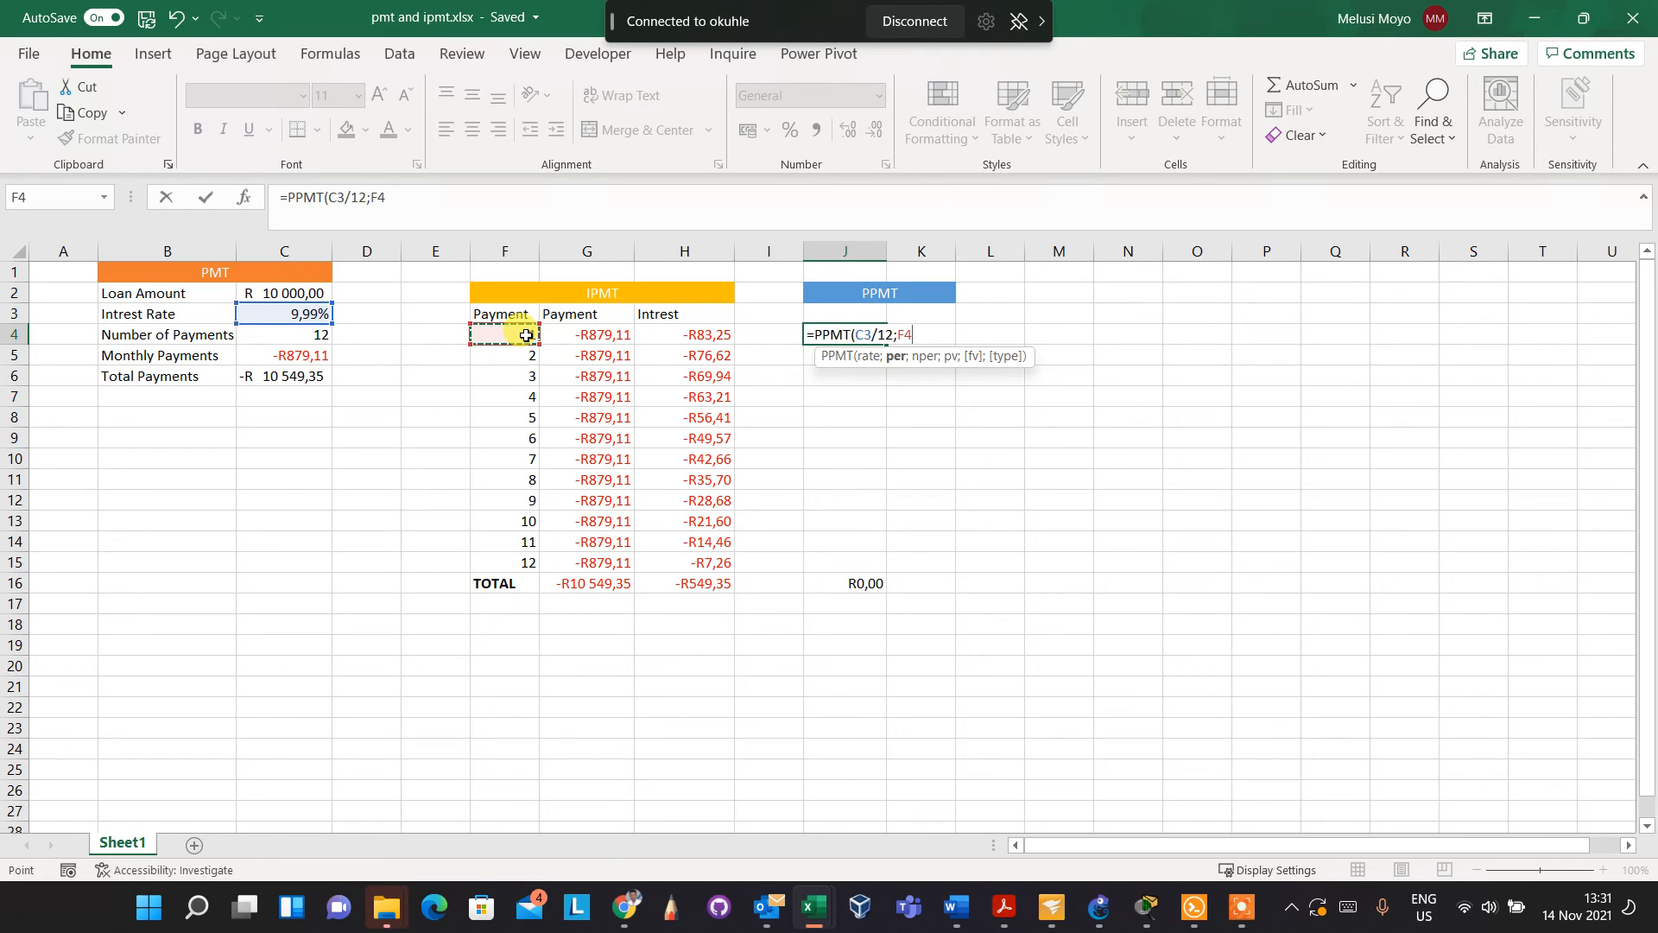
Make the C3 rate reference in J4's PPMT formula absolute and continue editing at the formula's end
left_click(865, 336)
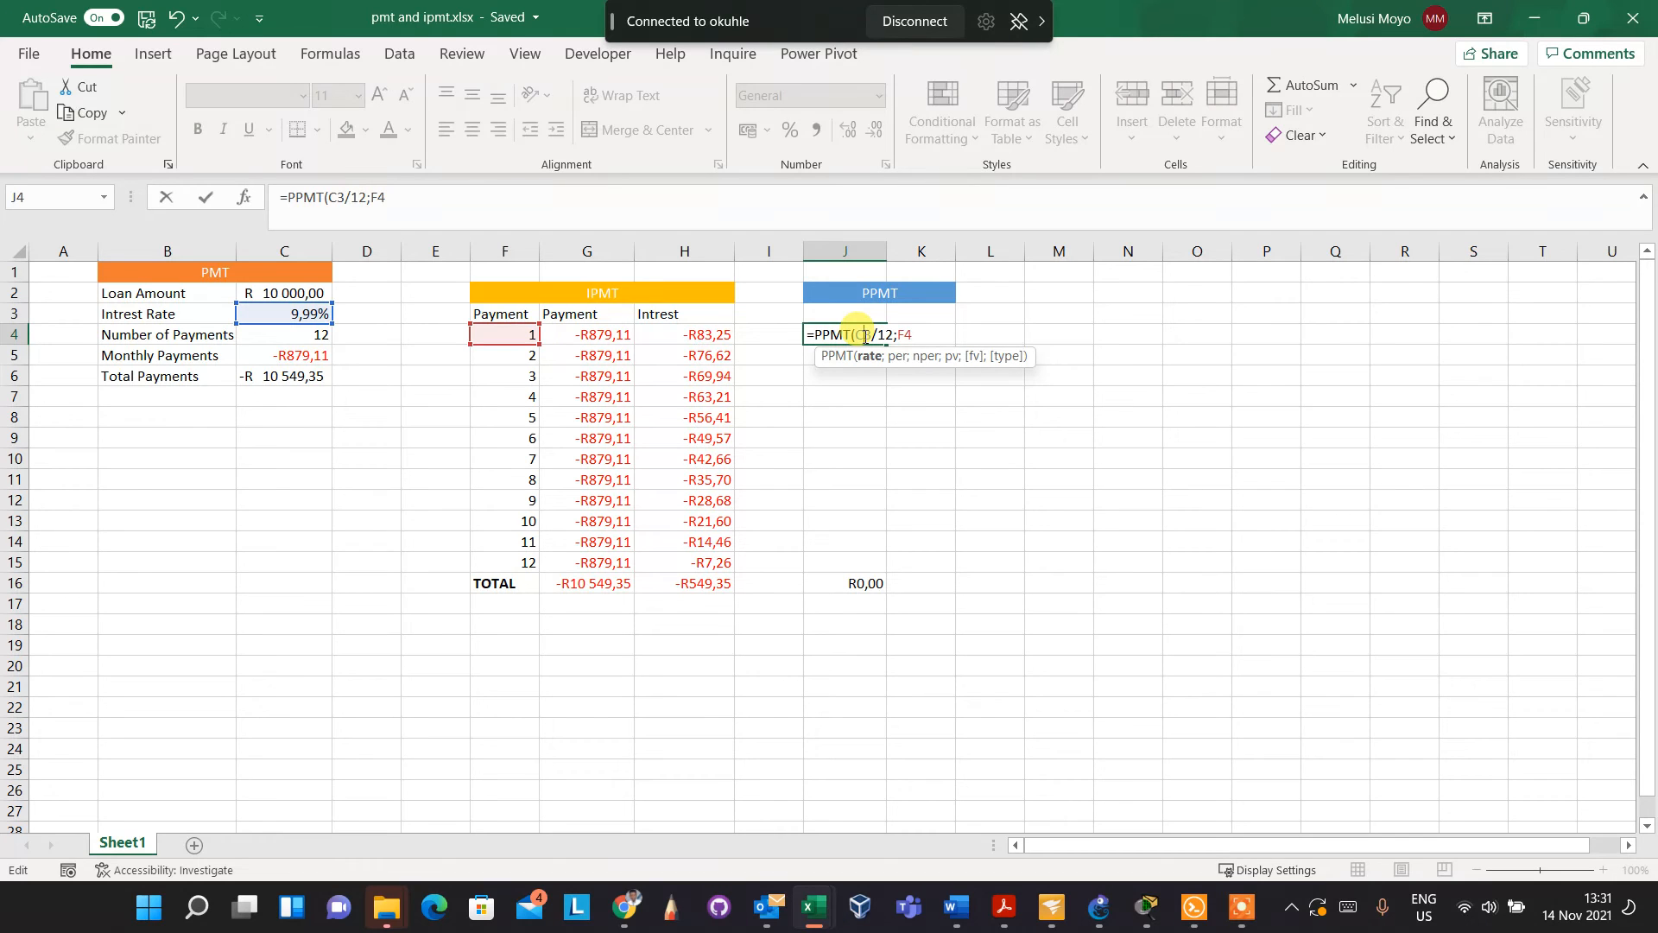
key("F4")
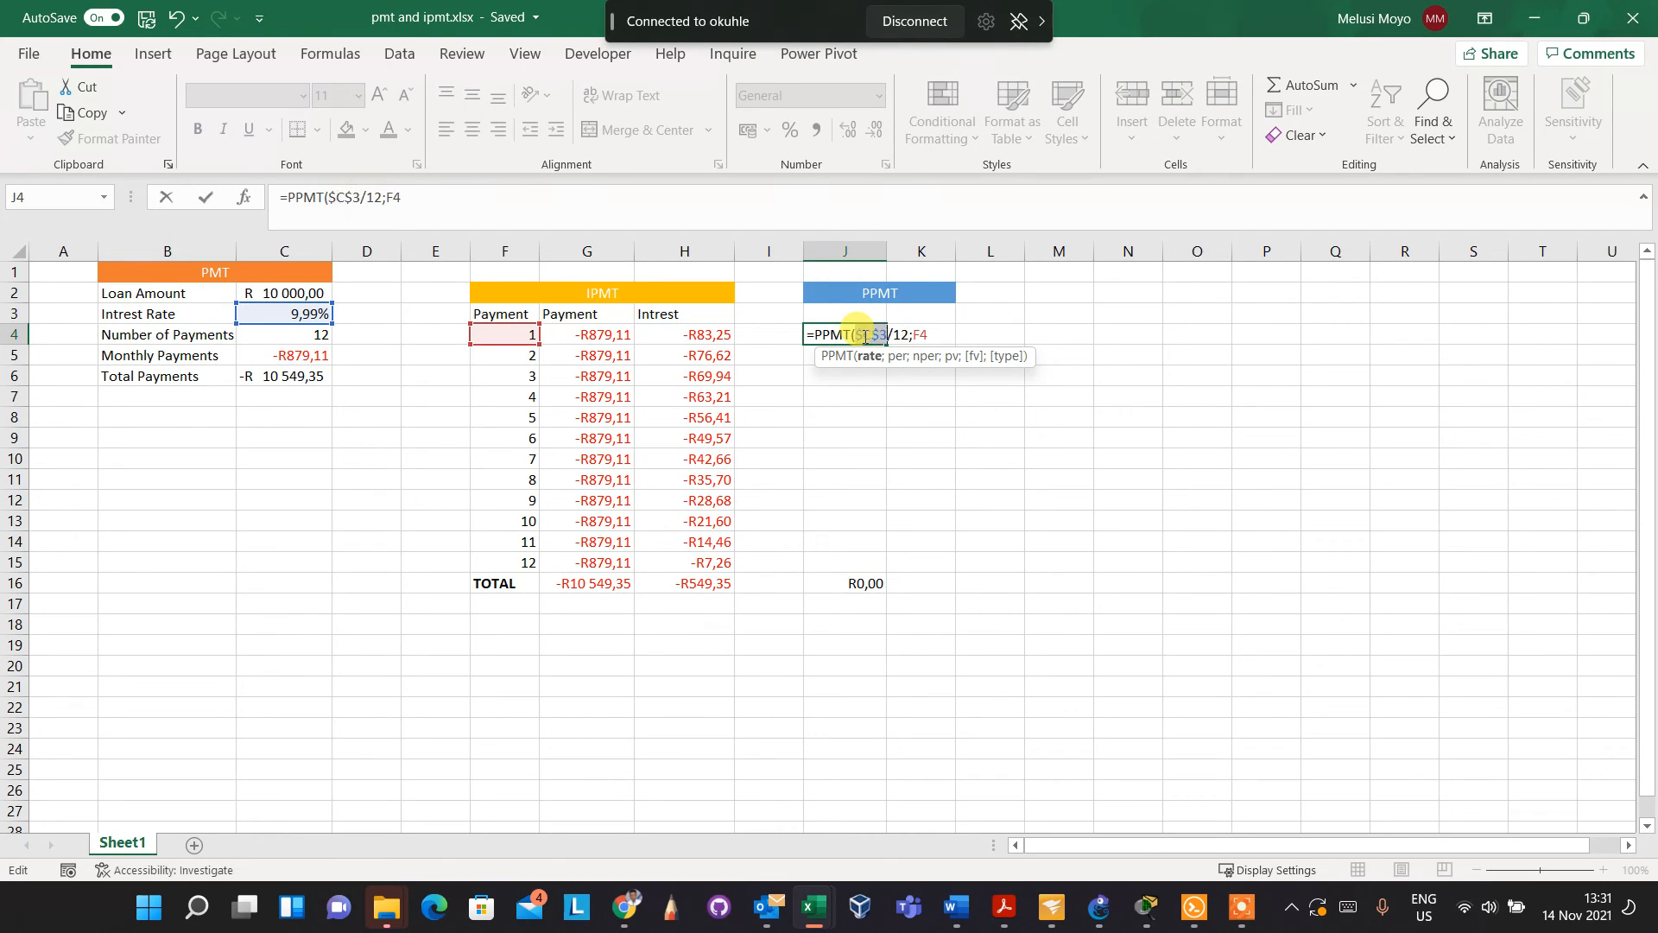
left_click(519, 201)
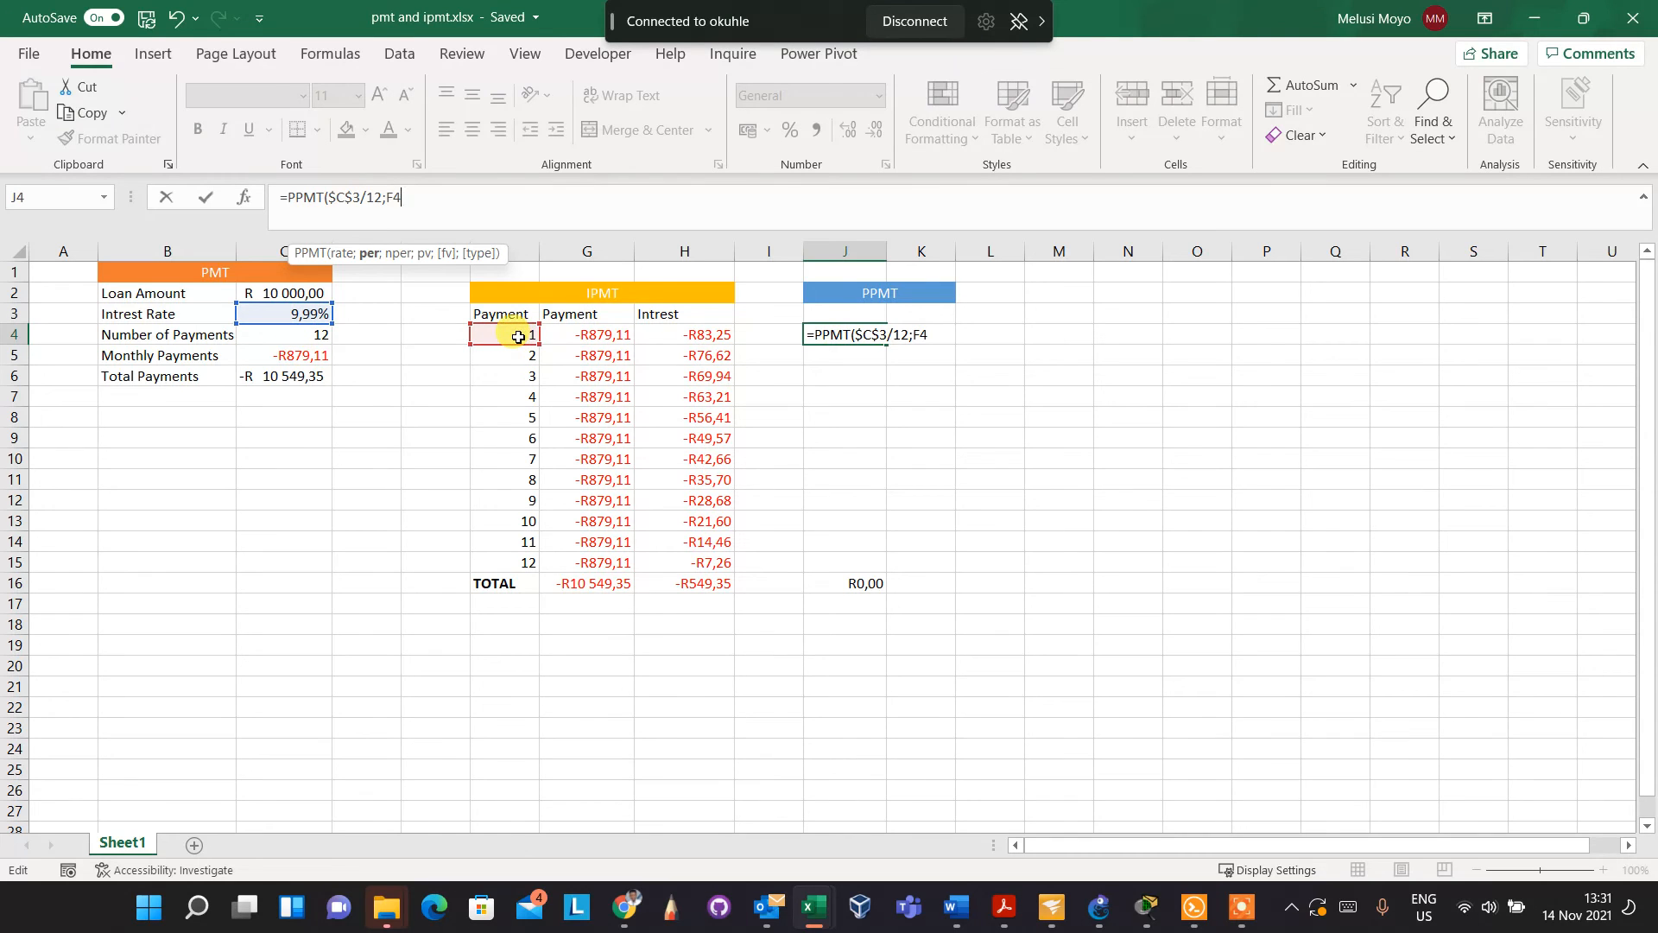
Add C4 as the number of periods in J4's PPMT formula and make the reference absolute as $C$4
key("Return")
left_click(831, 511)
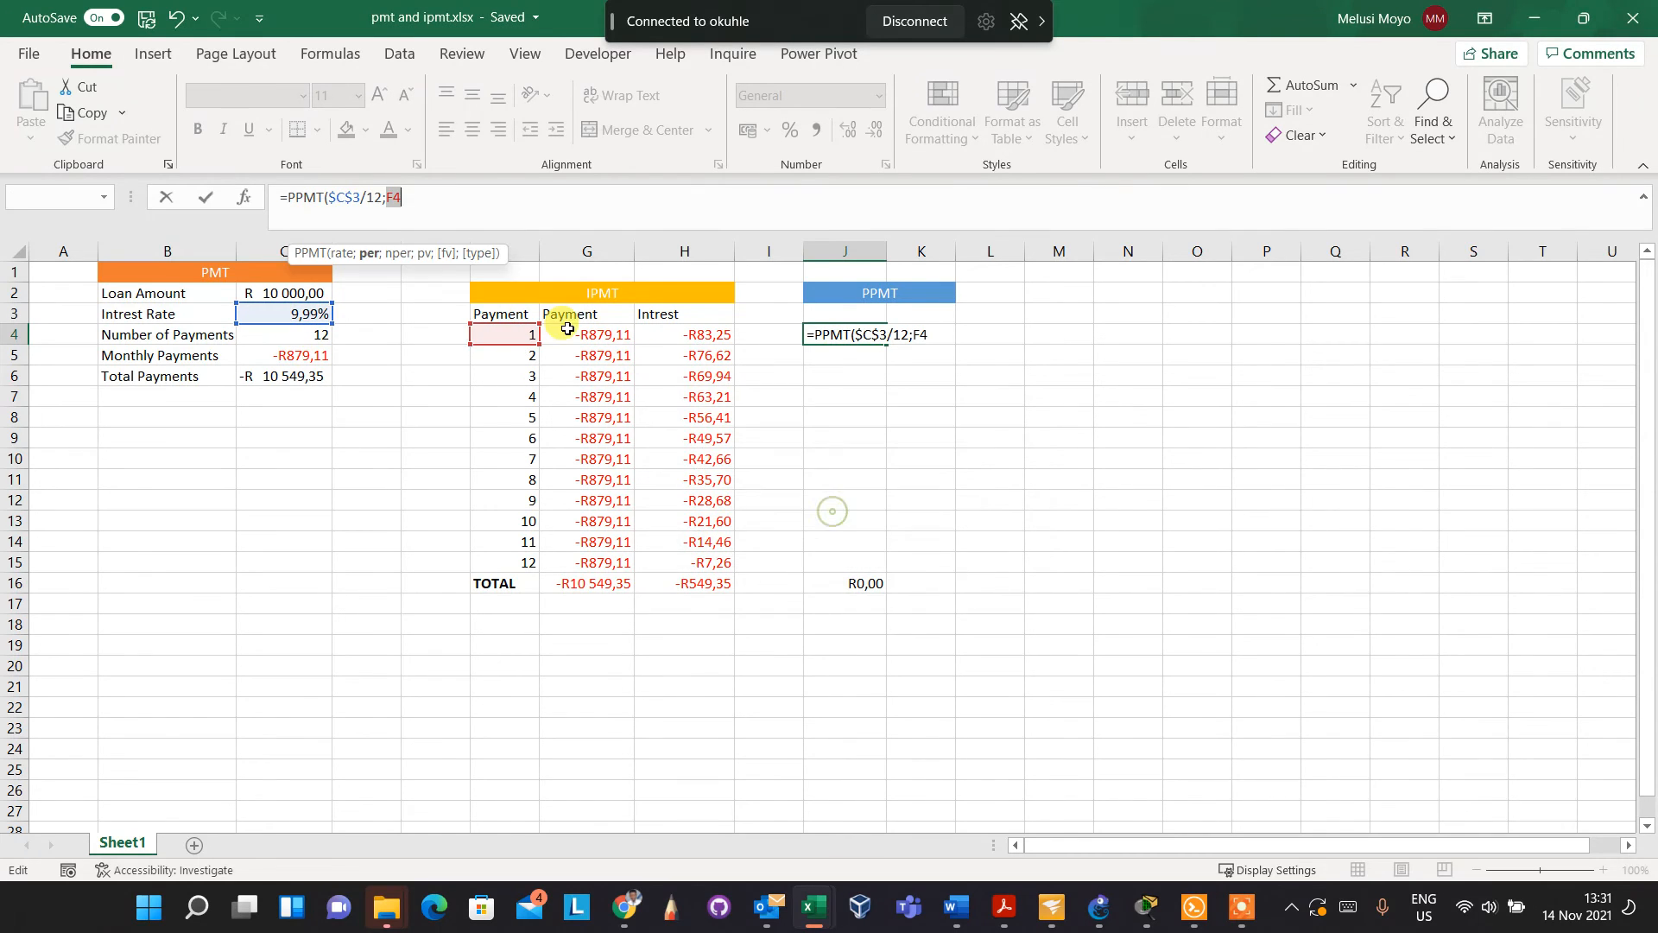
left_click(412, 197)
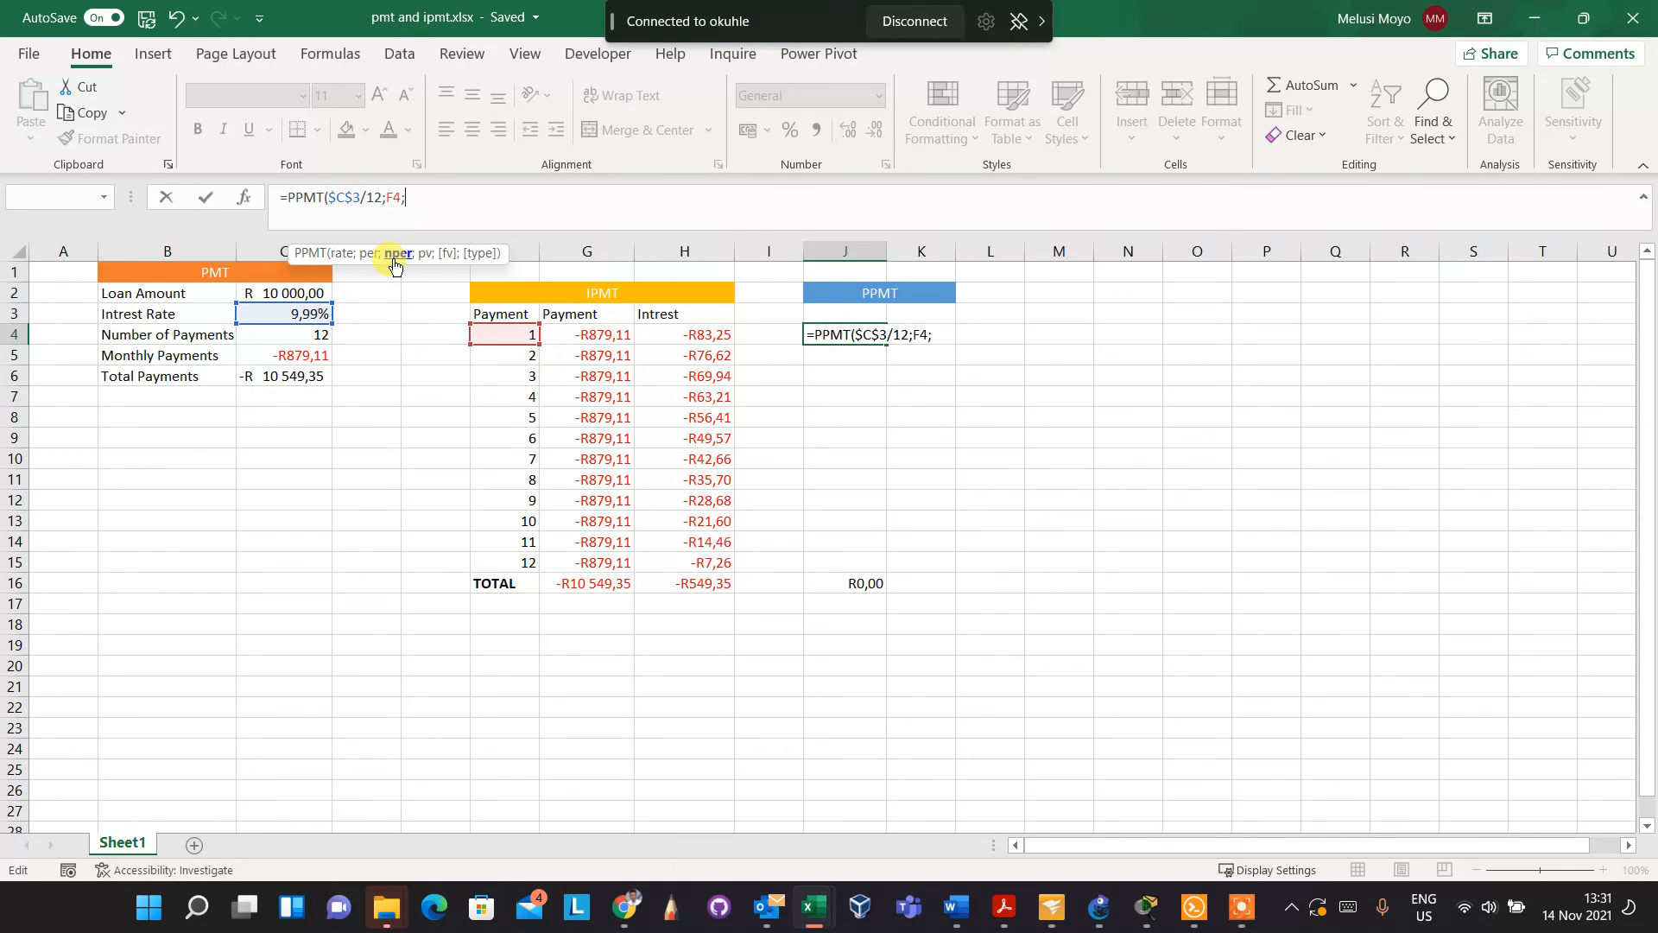
left_click(313, 343)
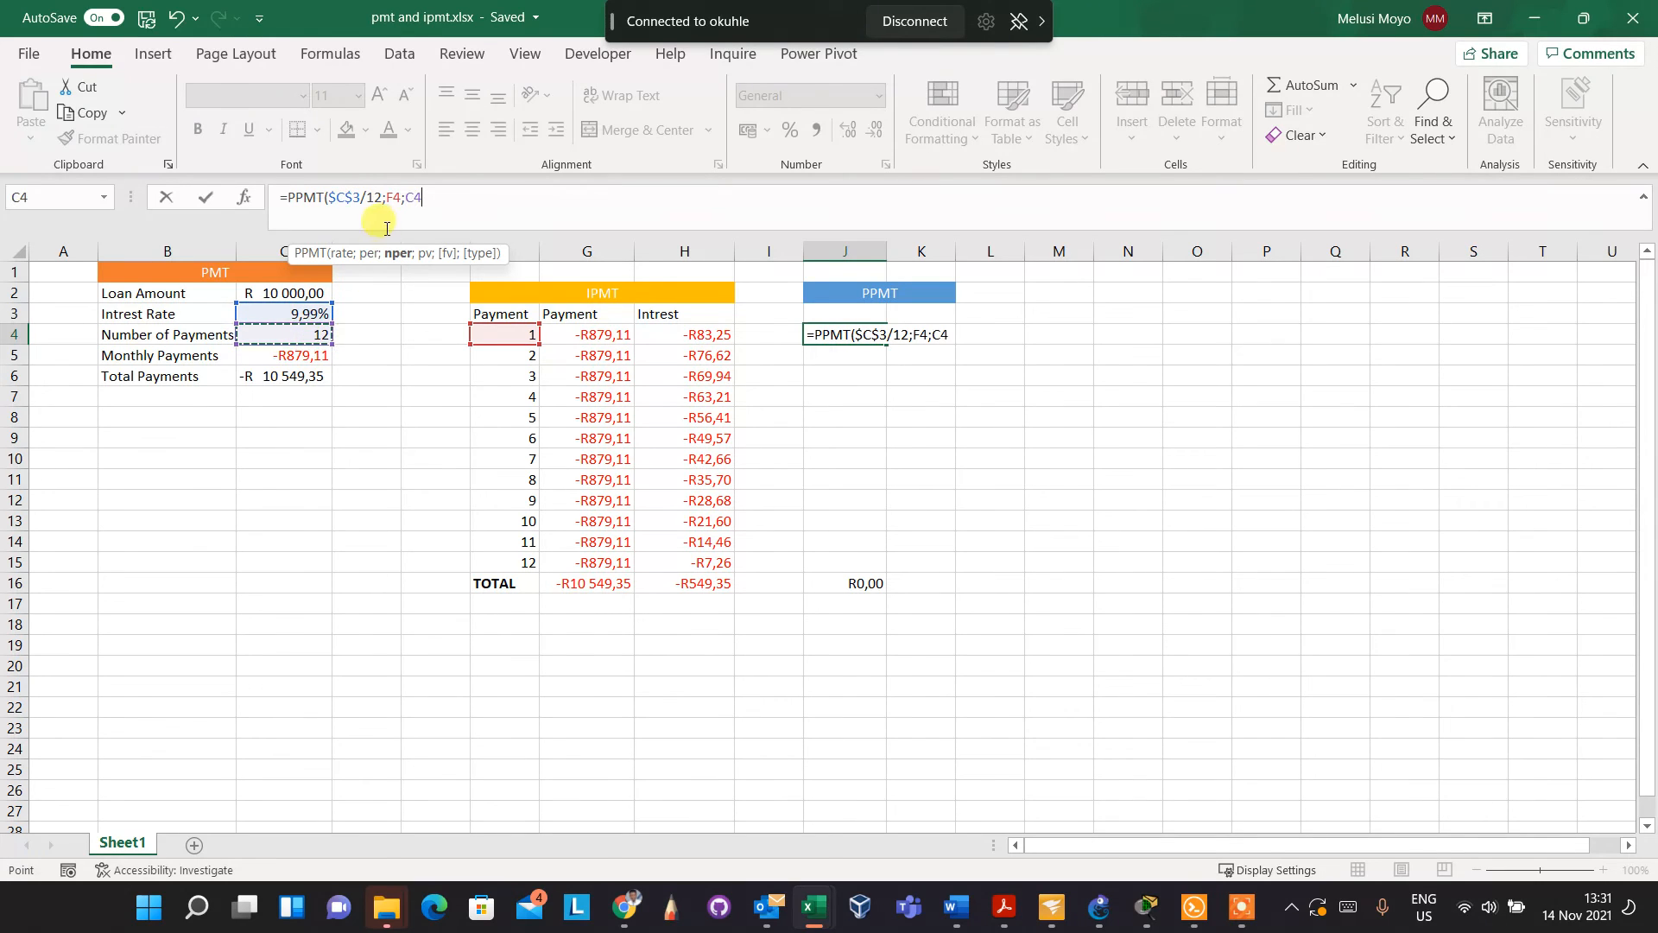
left_click(412, 199)
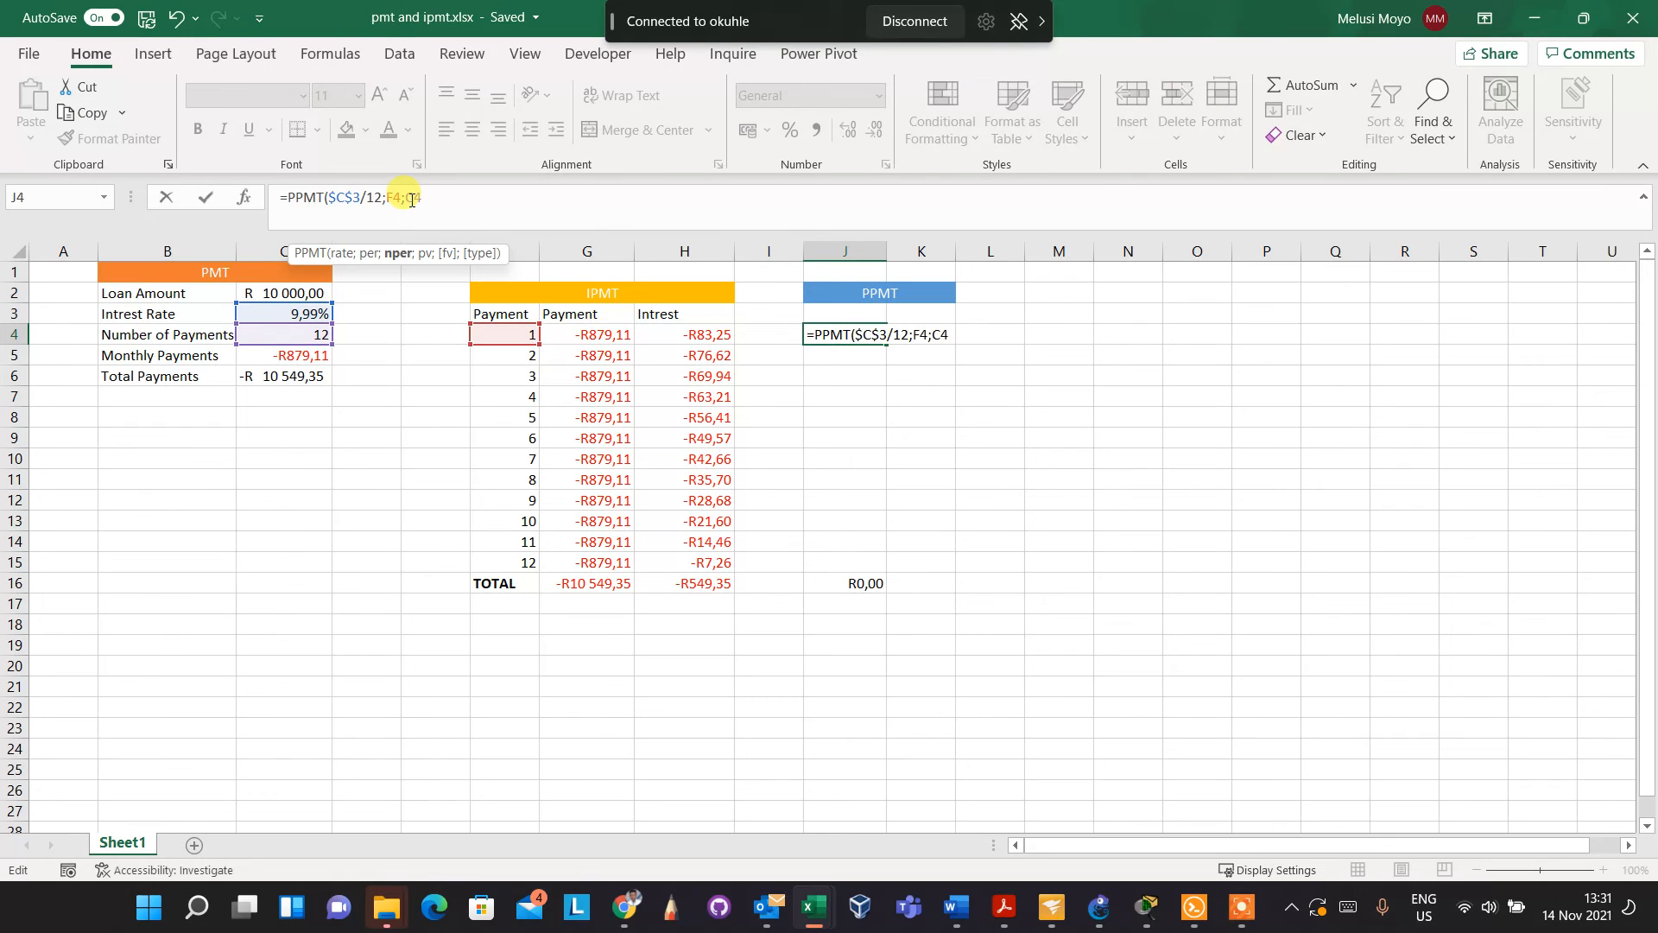
key("F4")
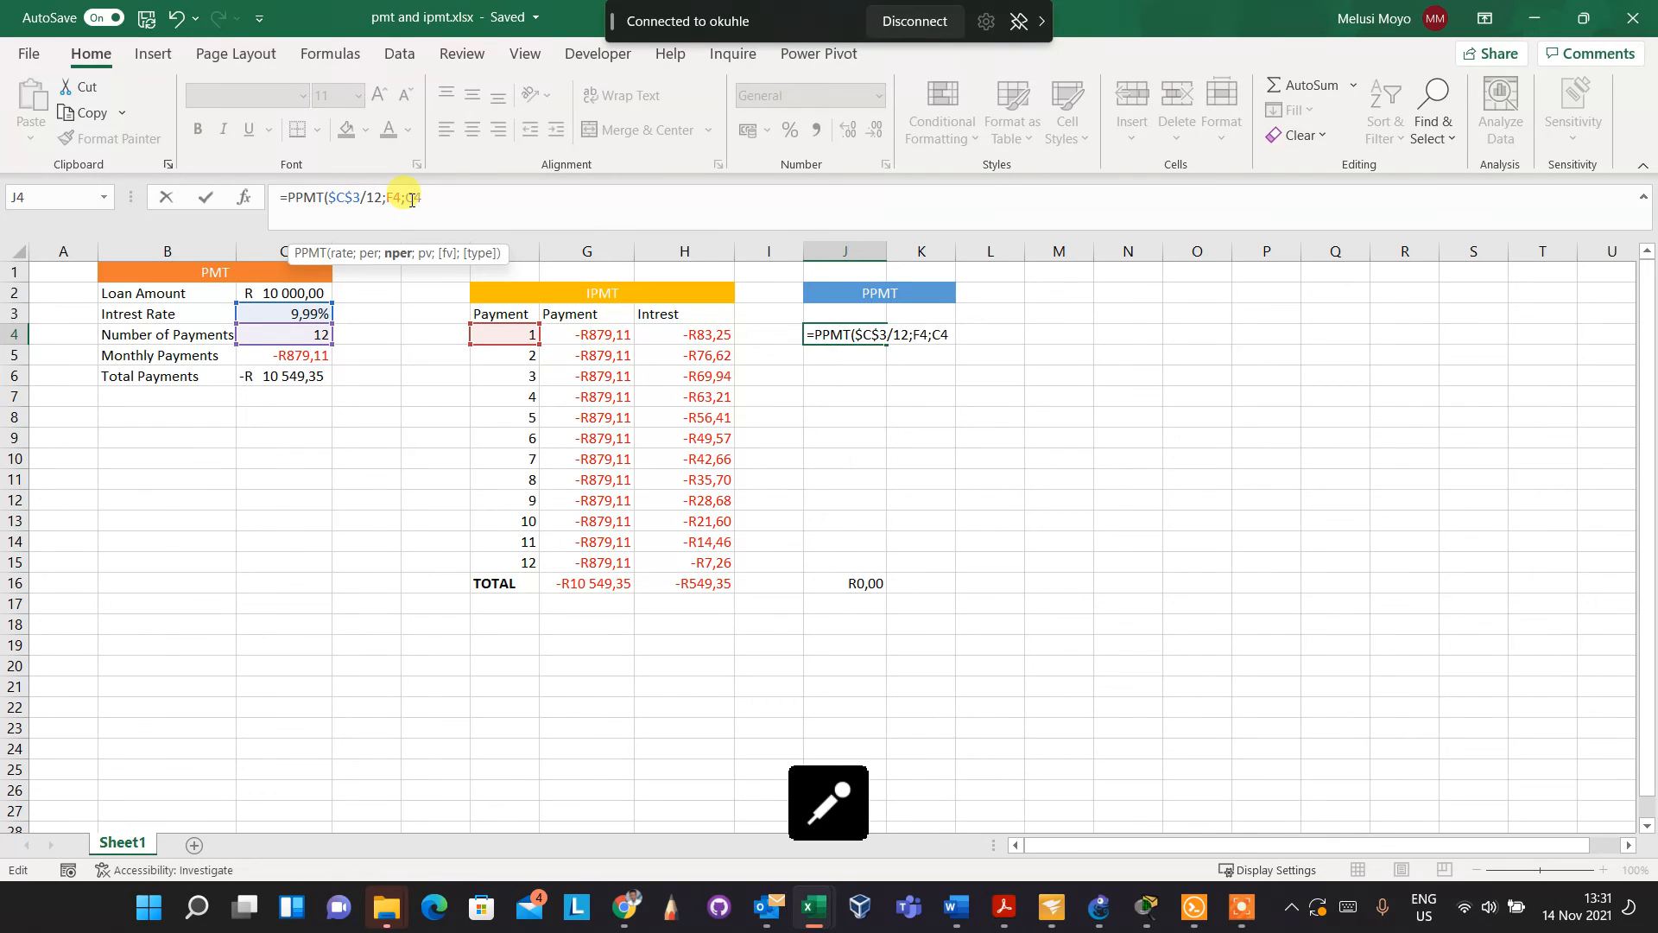
key("F4")
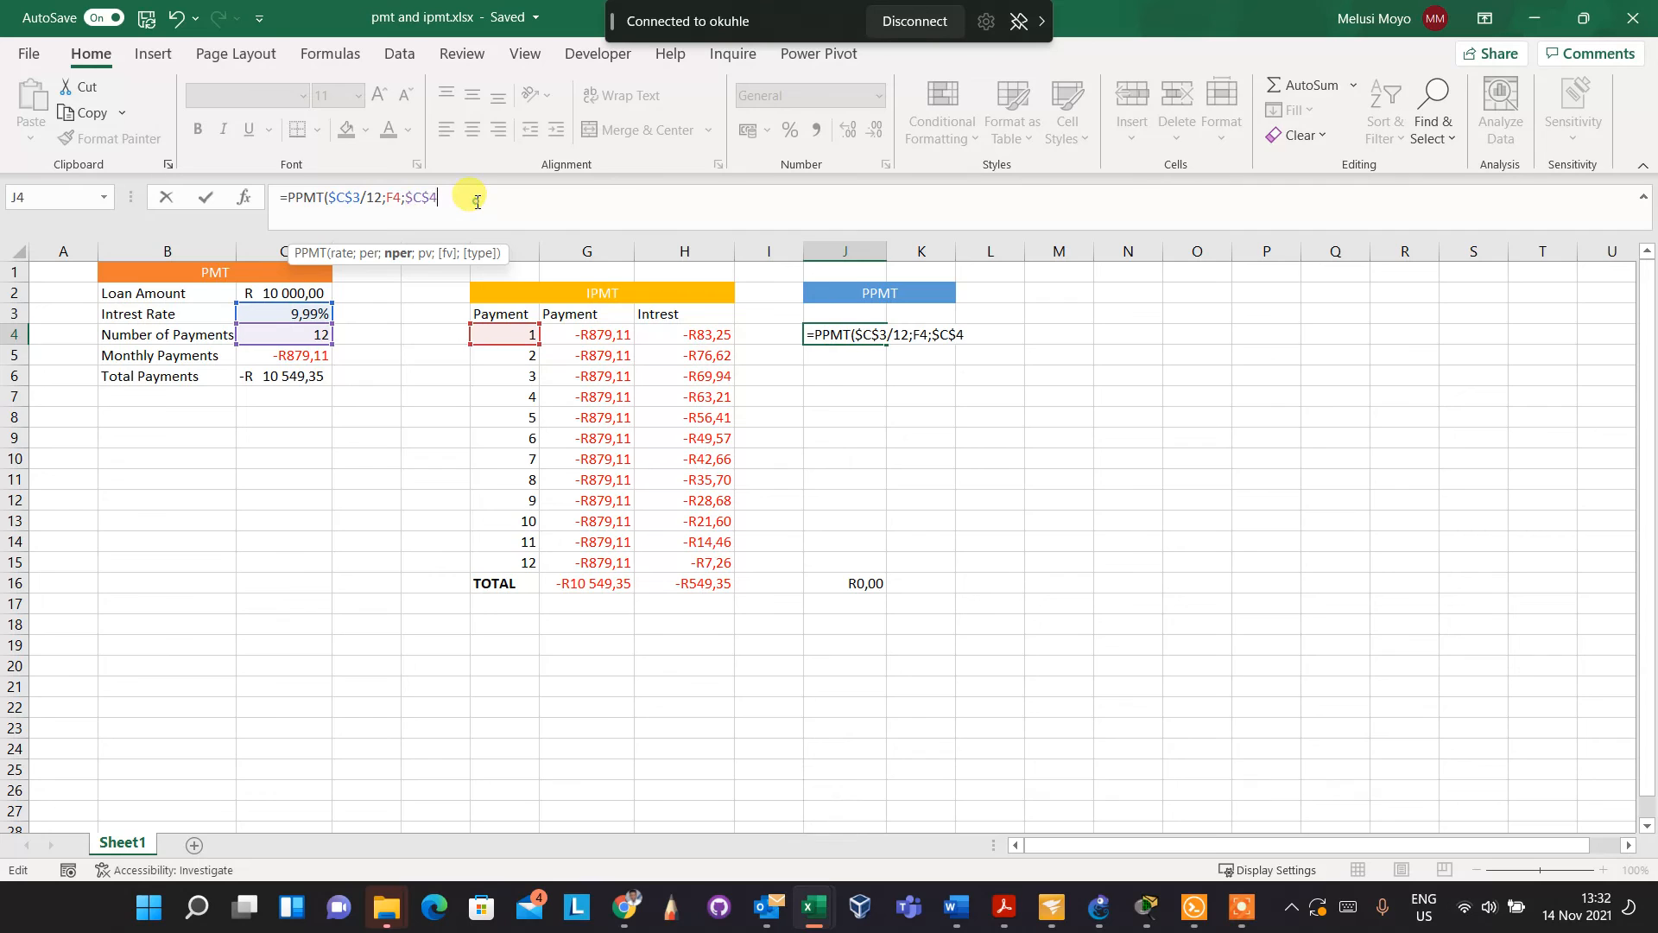
Add the loan amount as the absolute reference $C$2 for the present value and complete J4's PPMT formula
type(";")
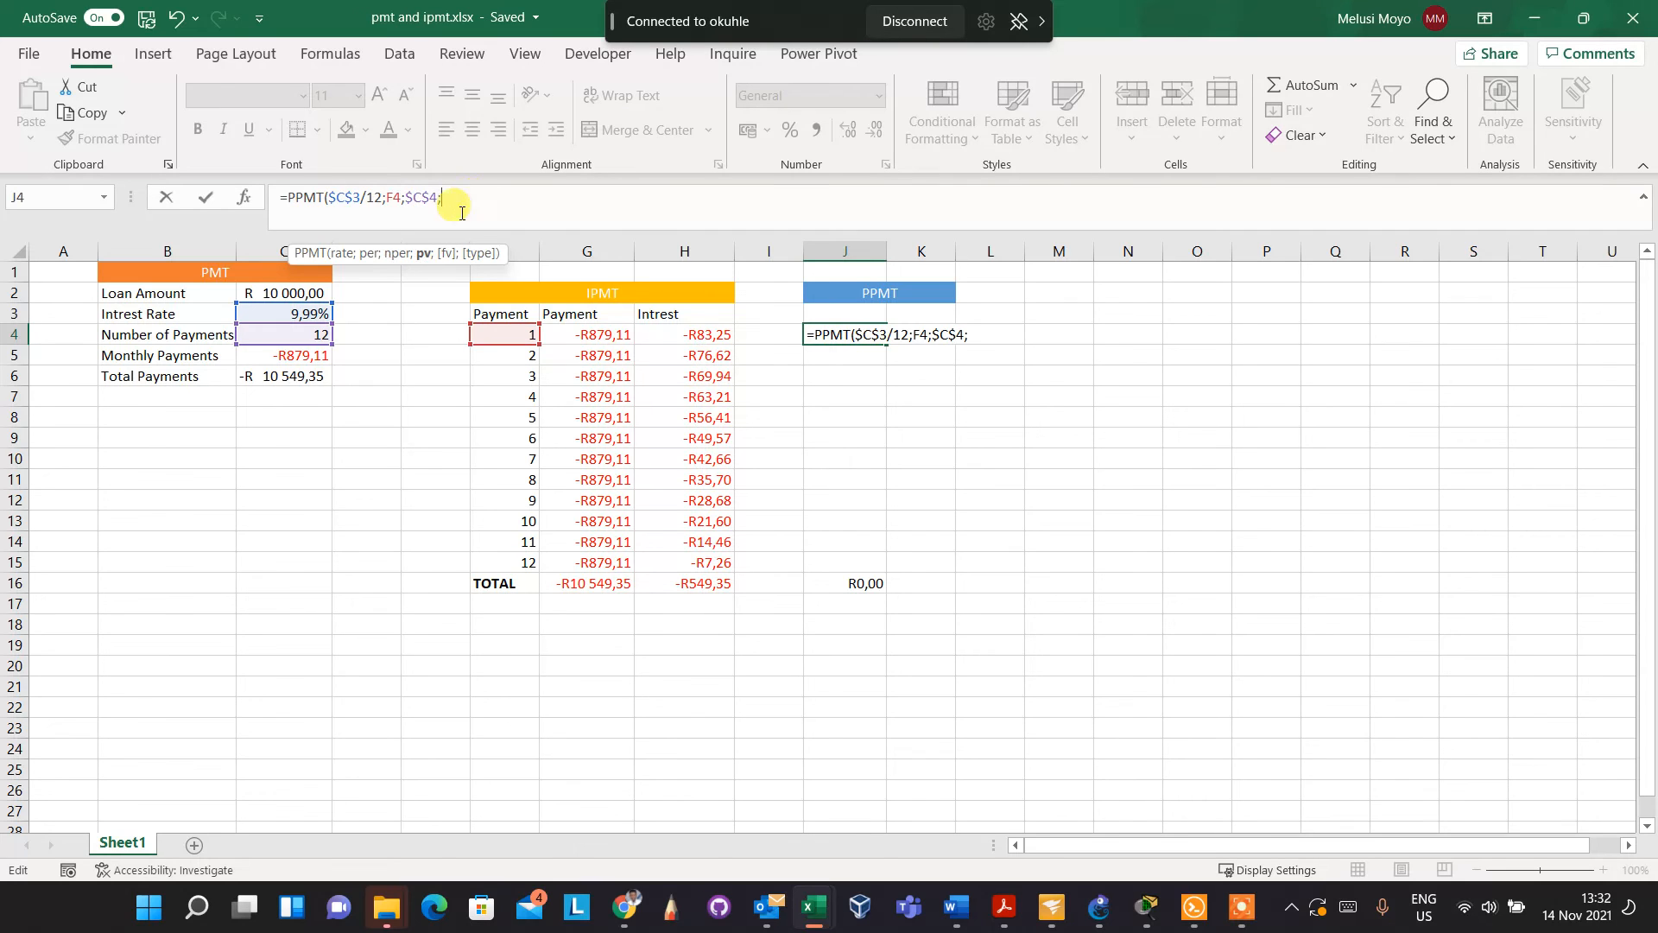
left_click(283, 292)
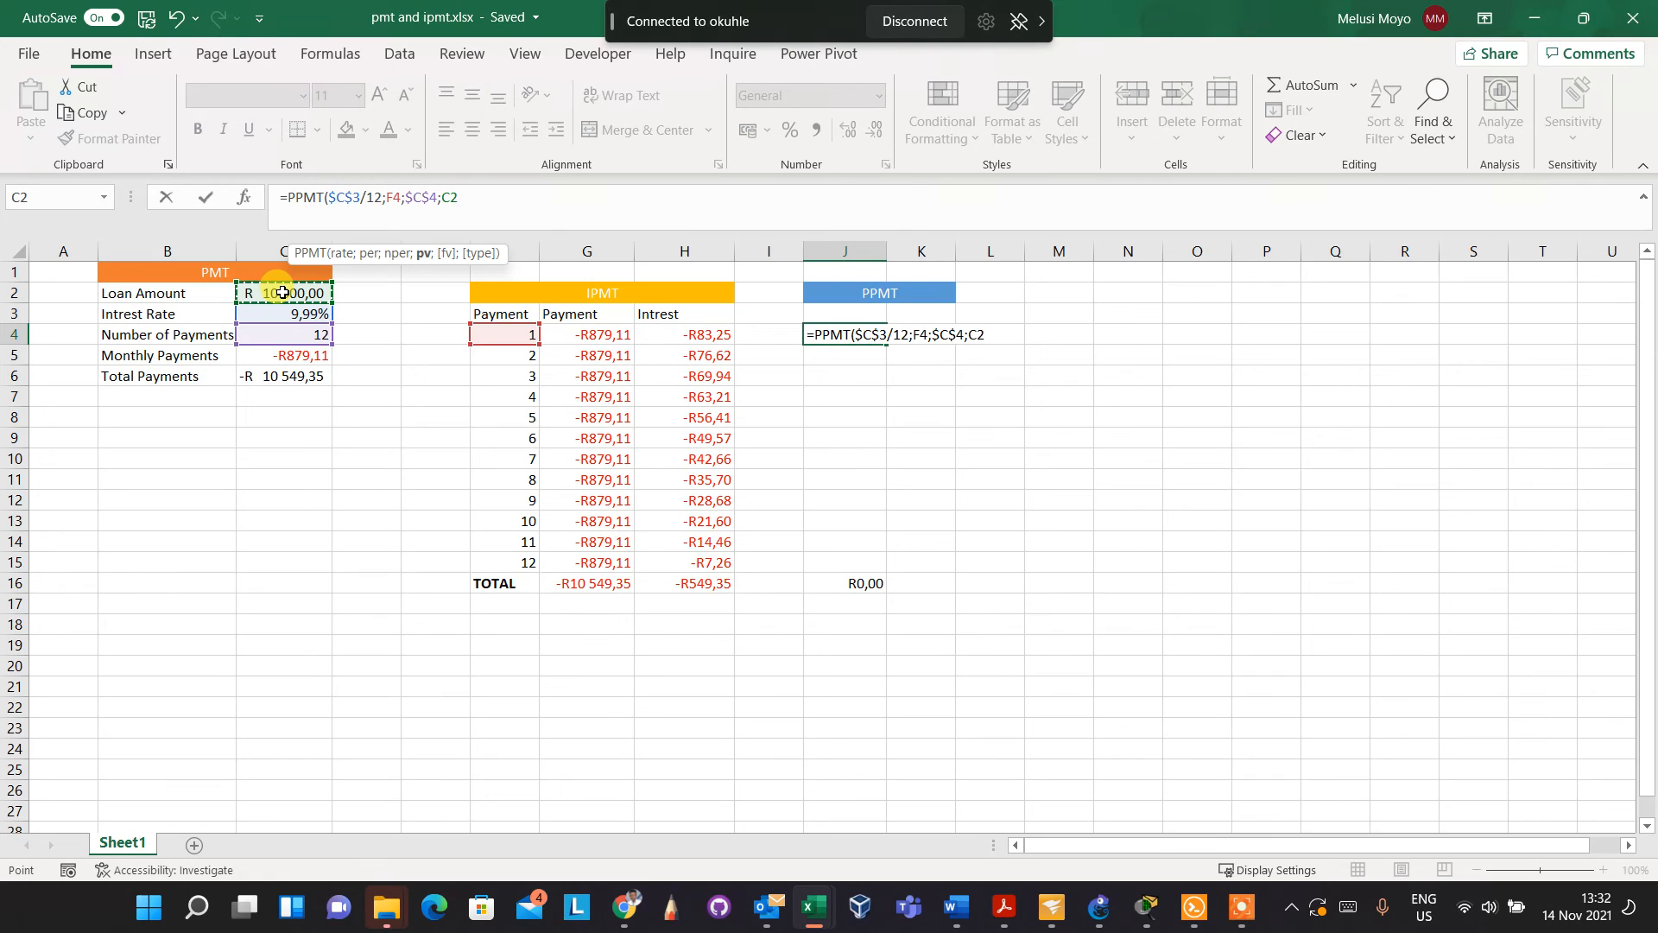
left_click(448, 198)
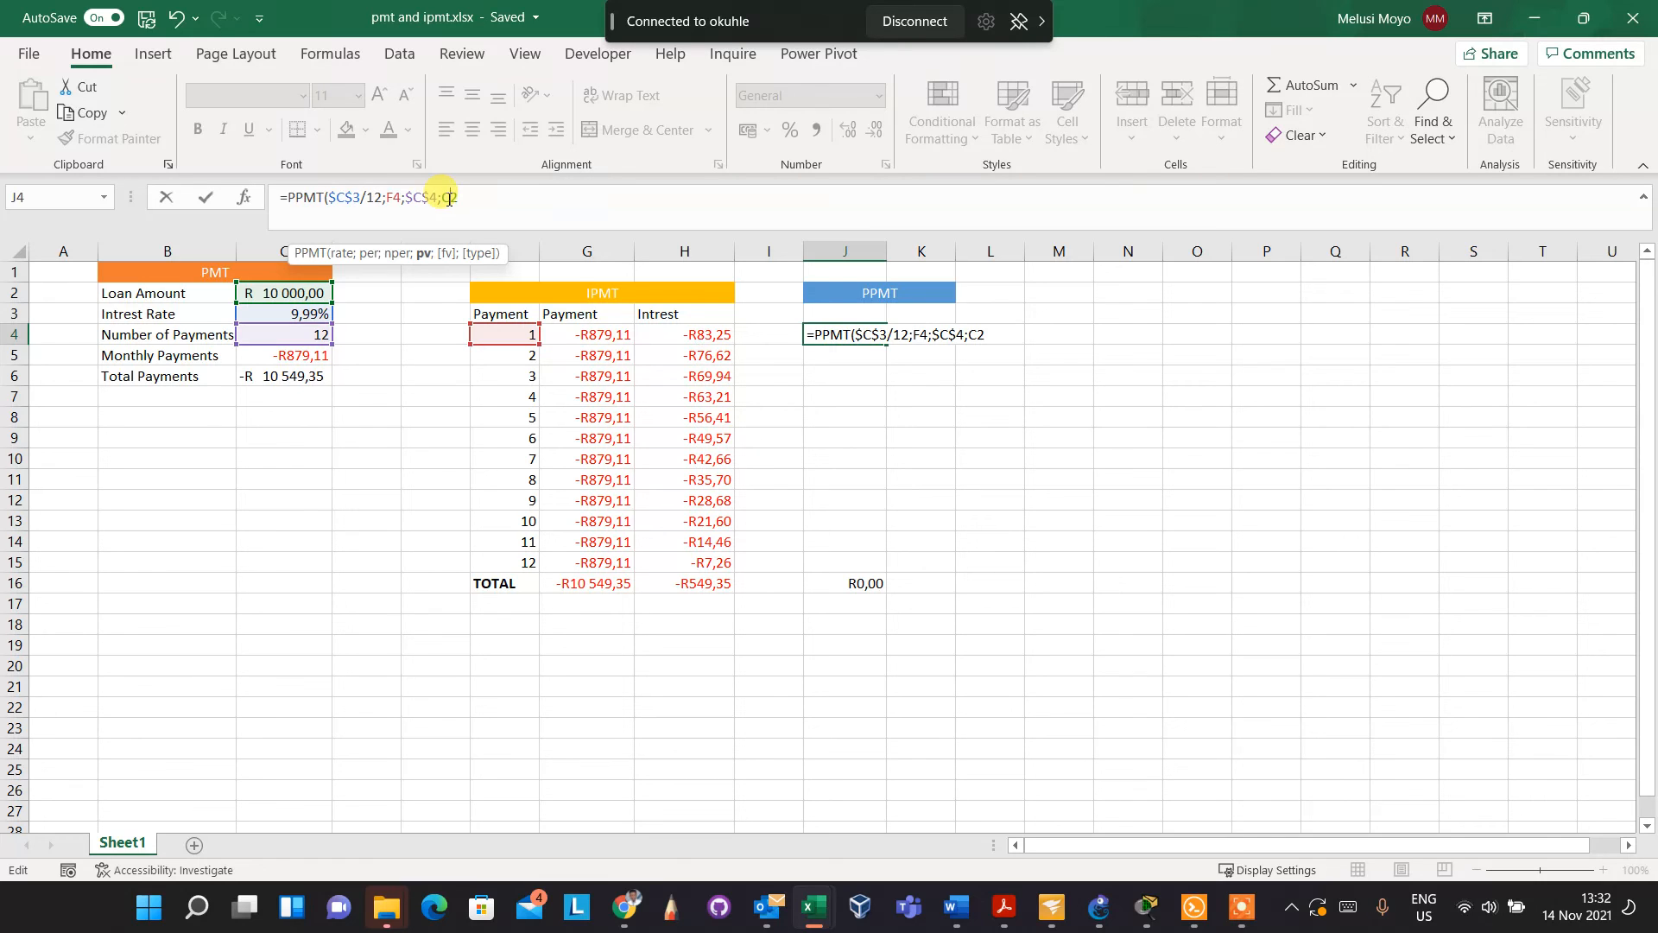
key("F4")
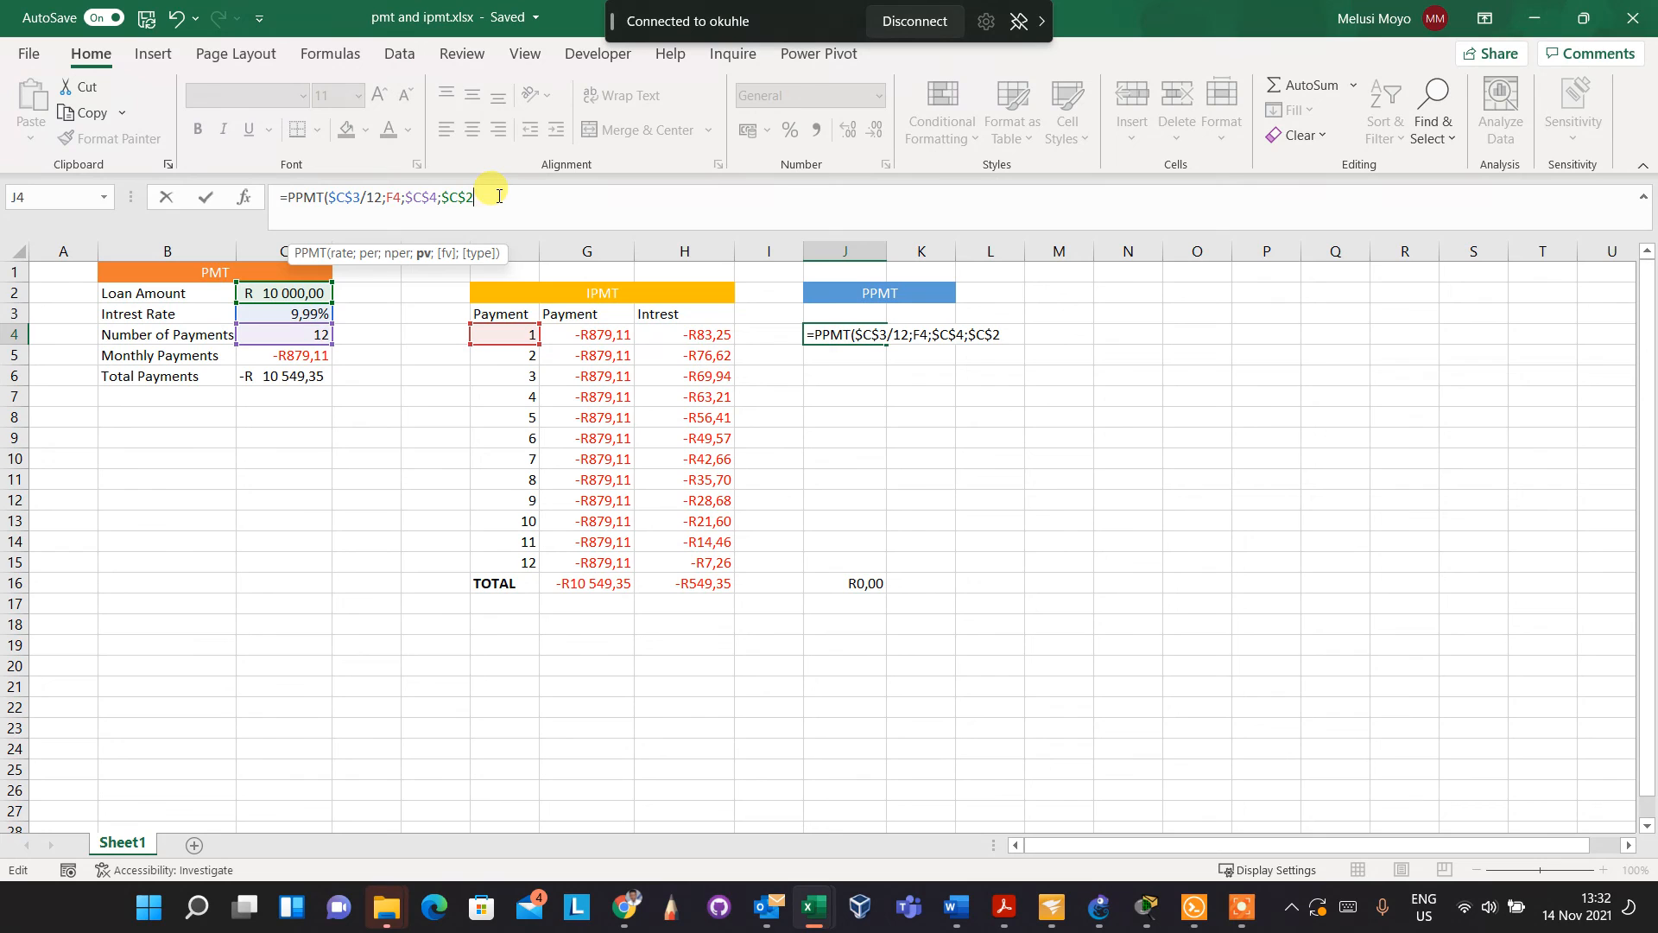
type(")")
key("Return")
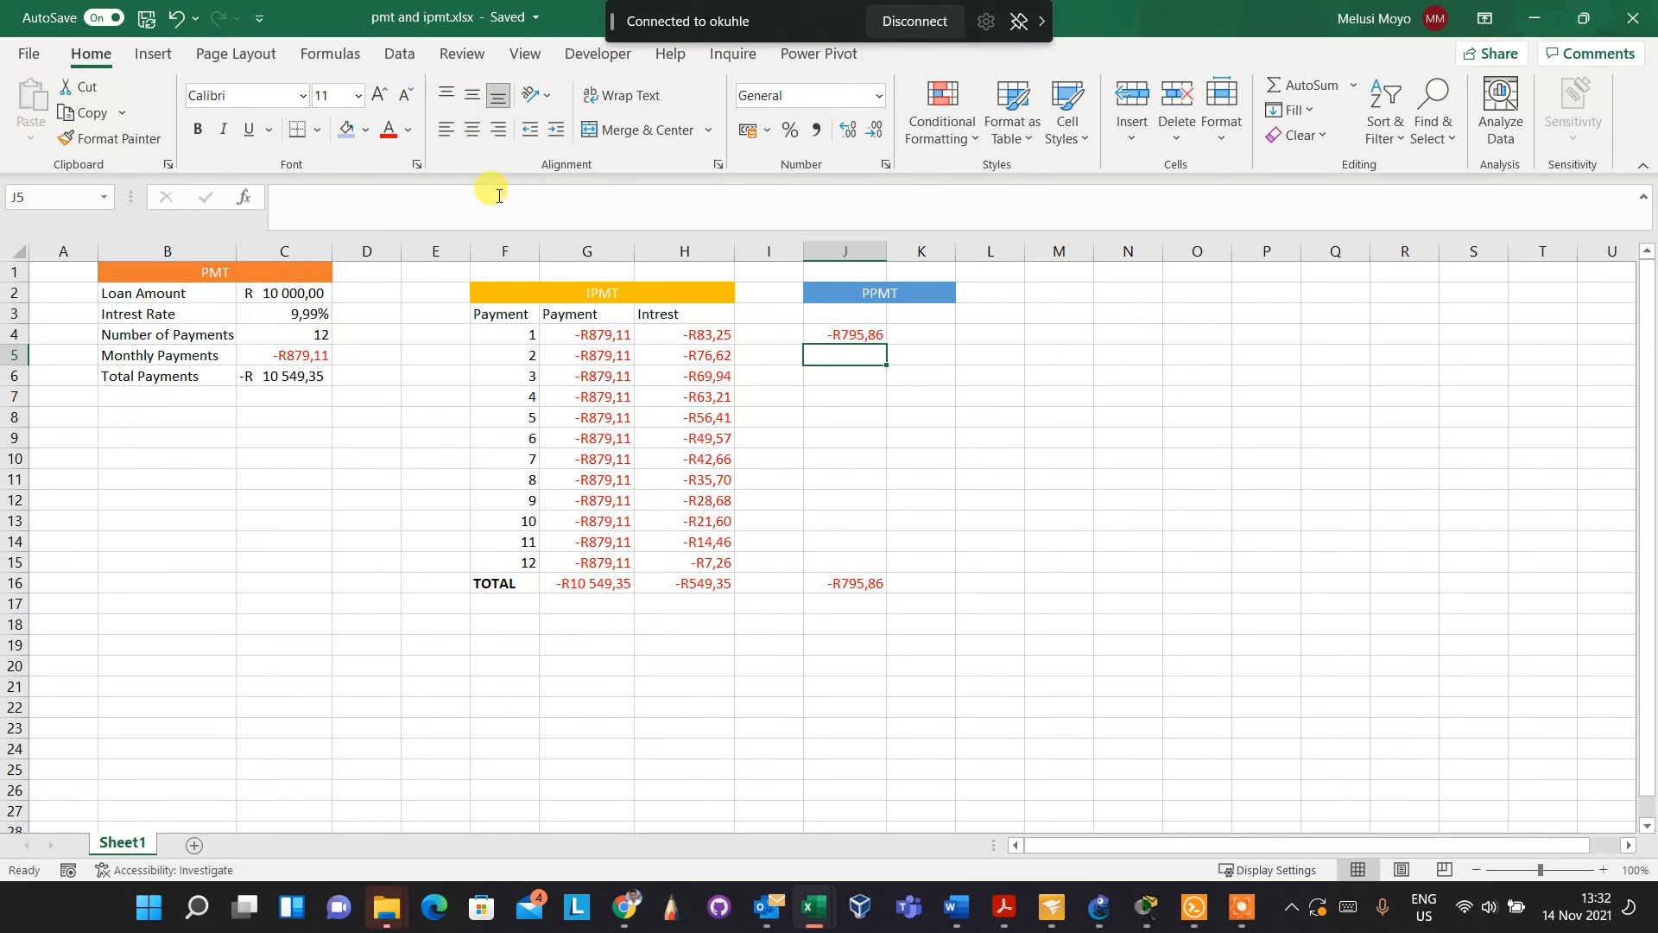
Select H4:J4, covering the first payment's interest and principal, and fill the formulas down through row 15
left_click(844, 338)
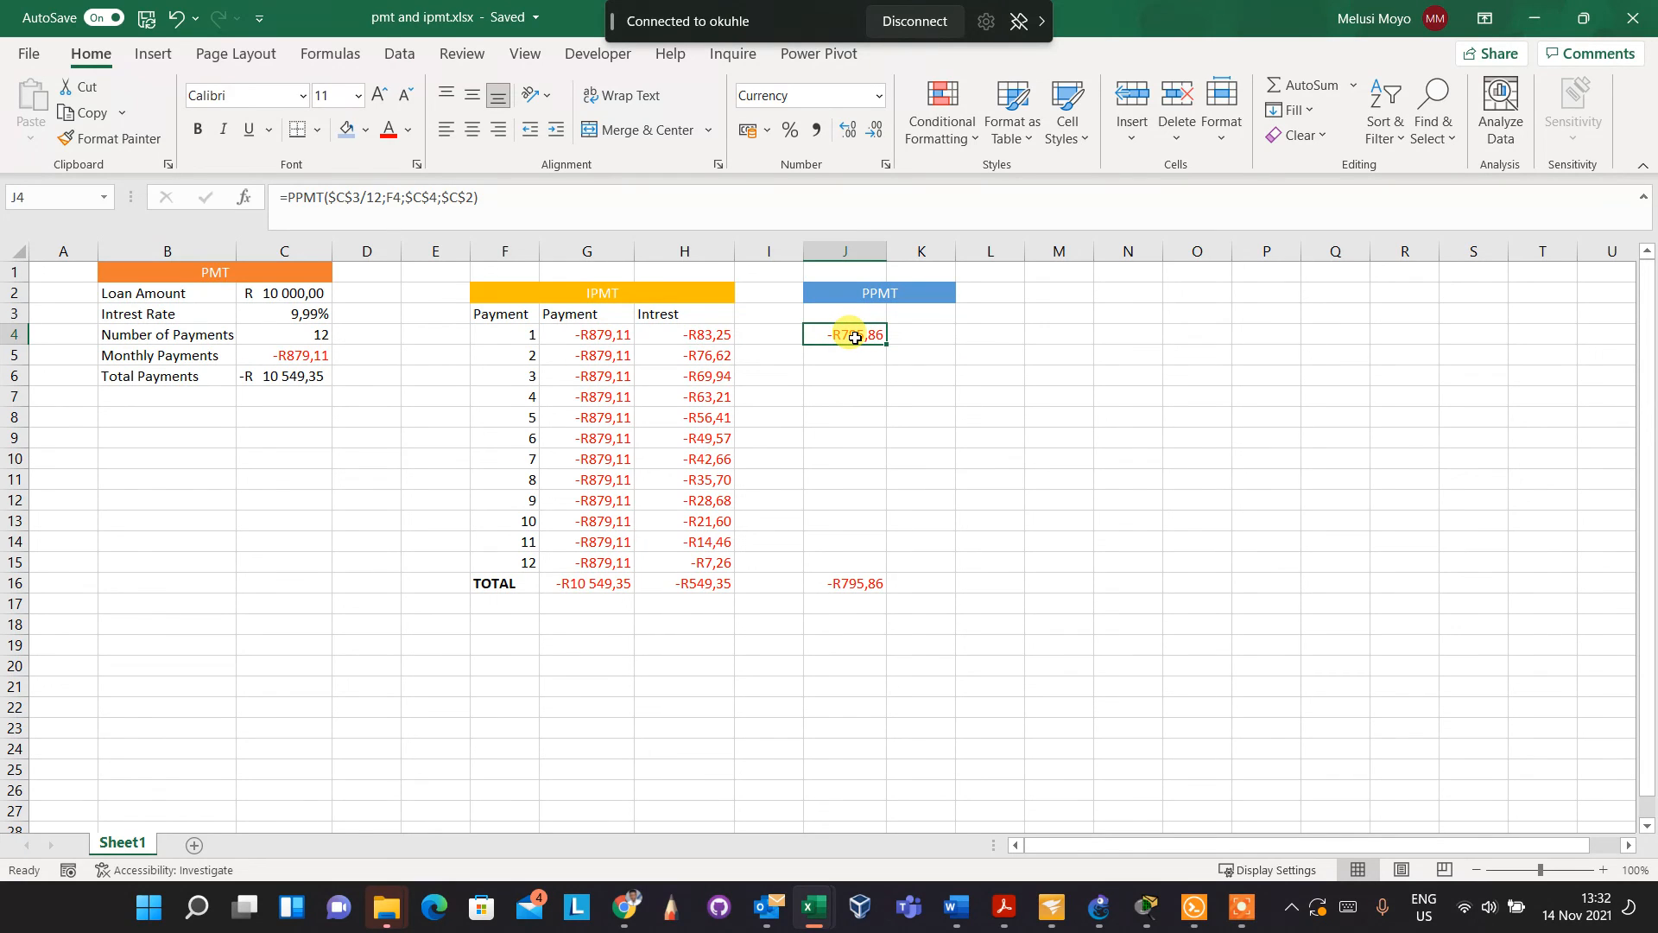
left_click(711, 337)
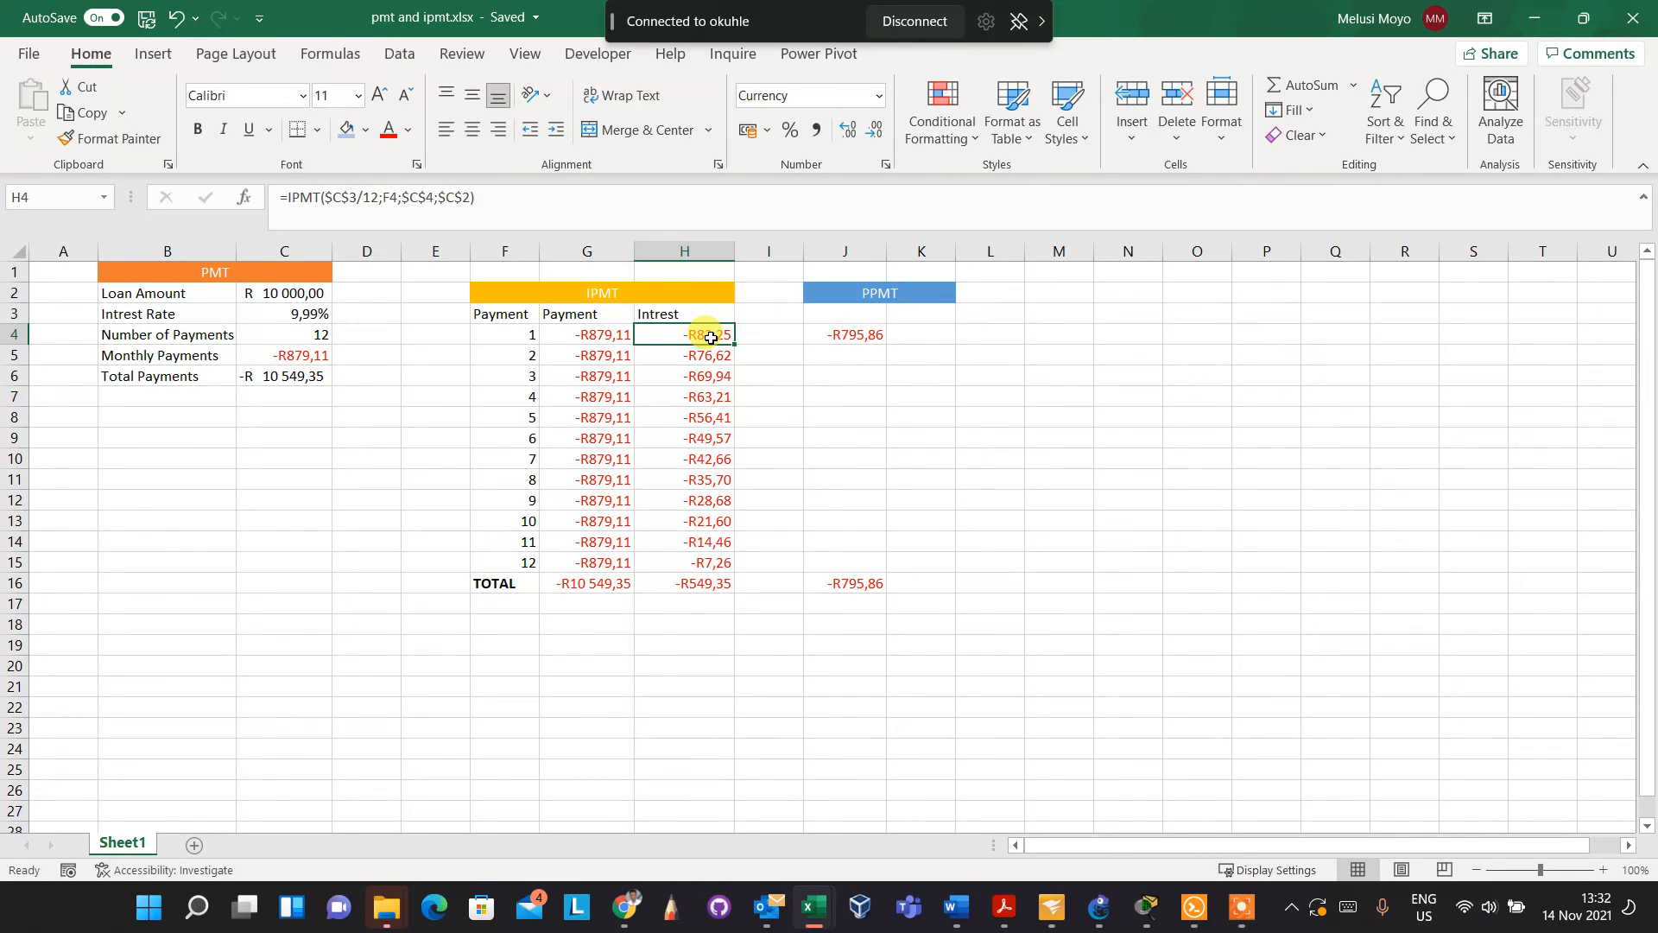
left_click_drag(710, 337, 843, 334)
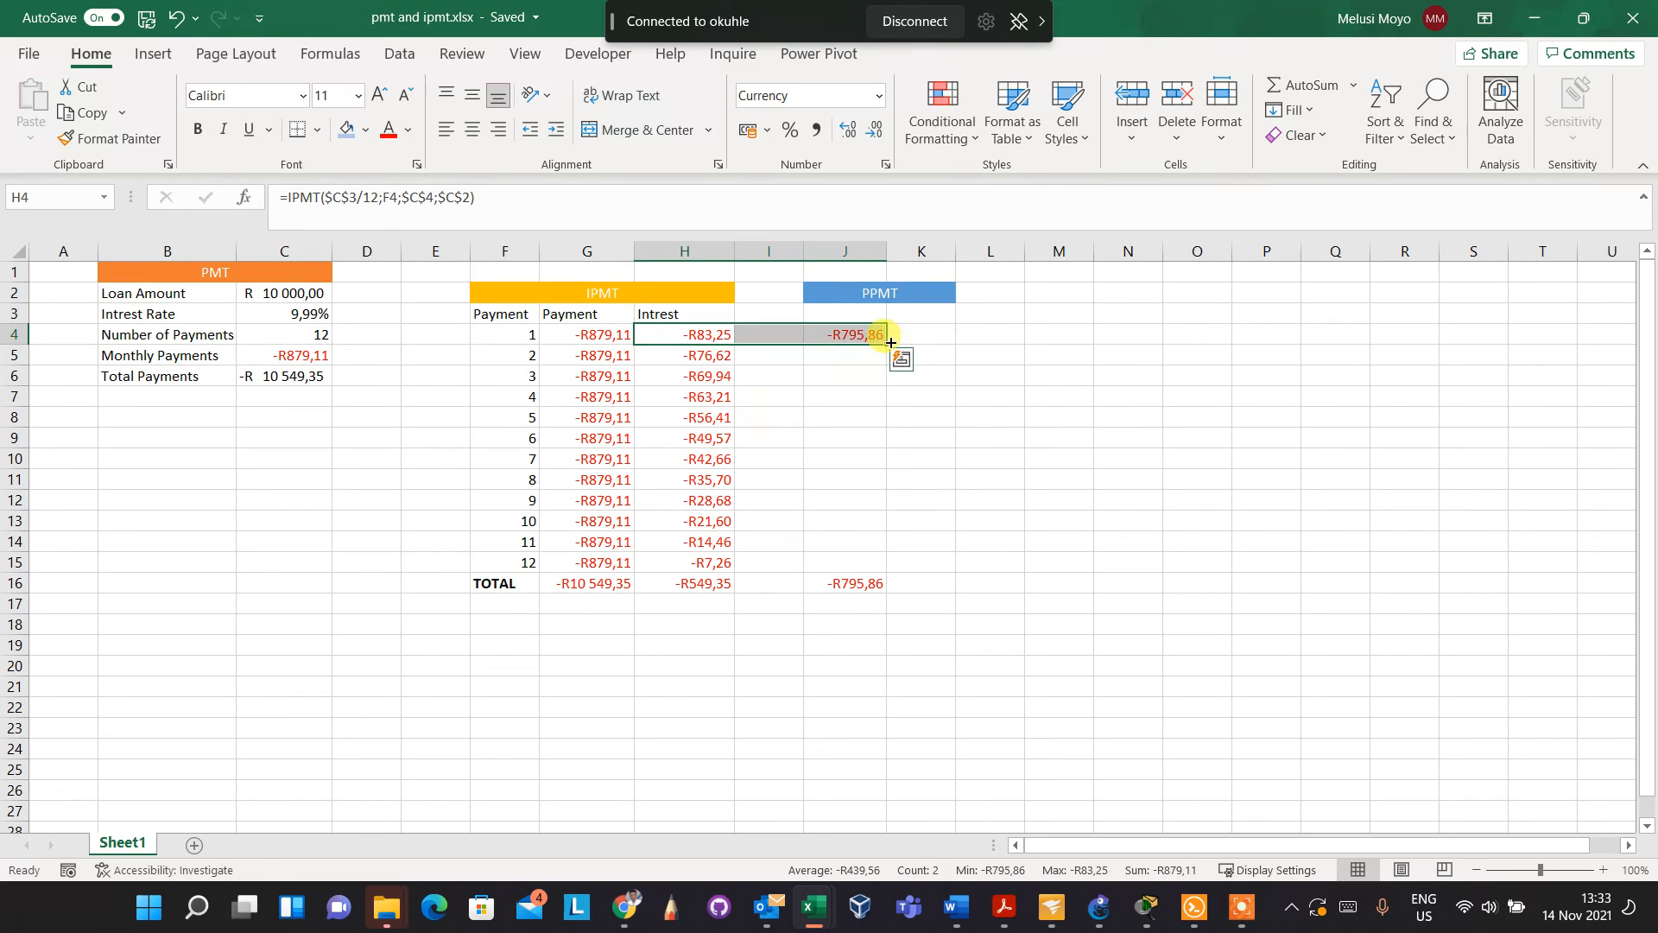
left_click_drag(890, 344, 891, 572)
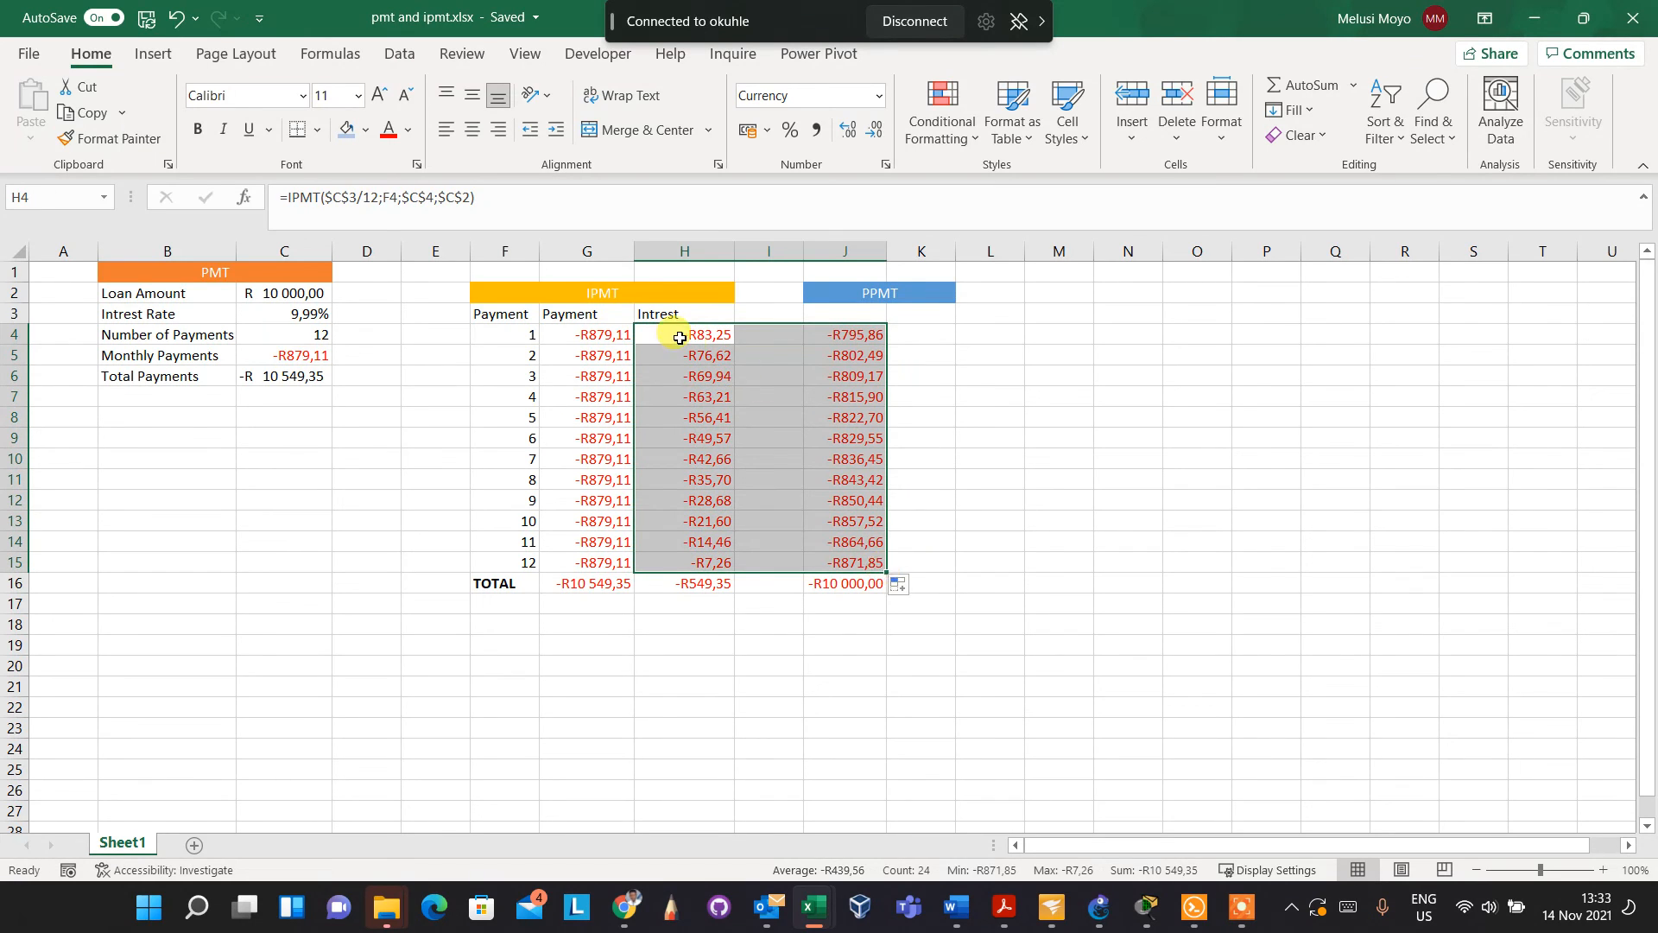
Examine the interest and principal amounts for payments 2, 10 and 12, and the sum of the payments in G4:G15
left_click(703, 356)
left_click_drag(704, 356, 841, 362)
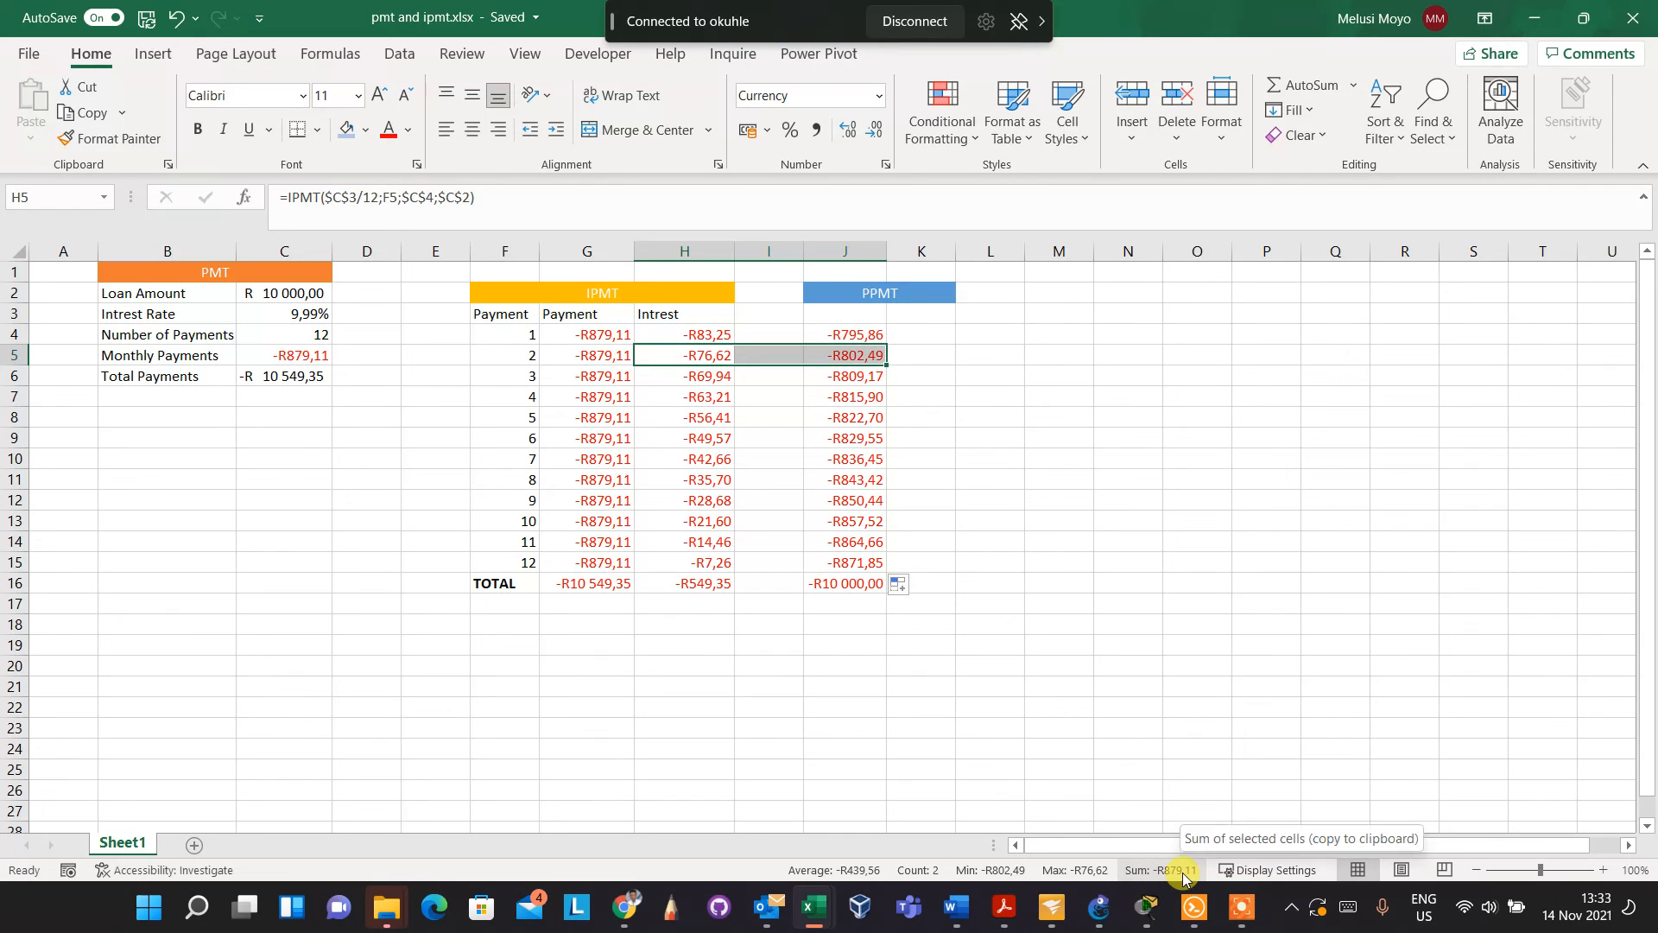
left_click(612, 520)
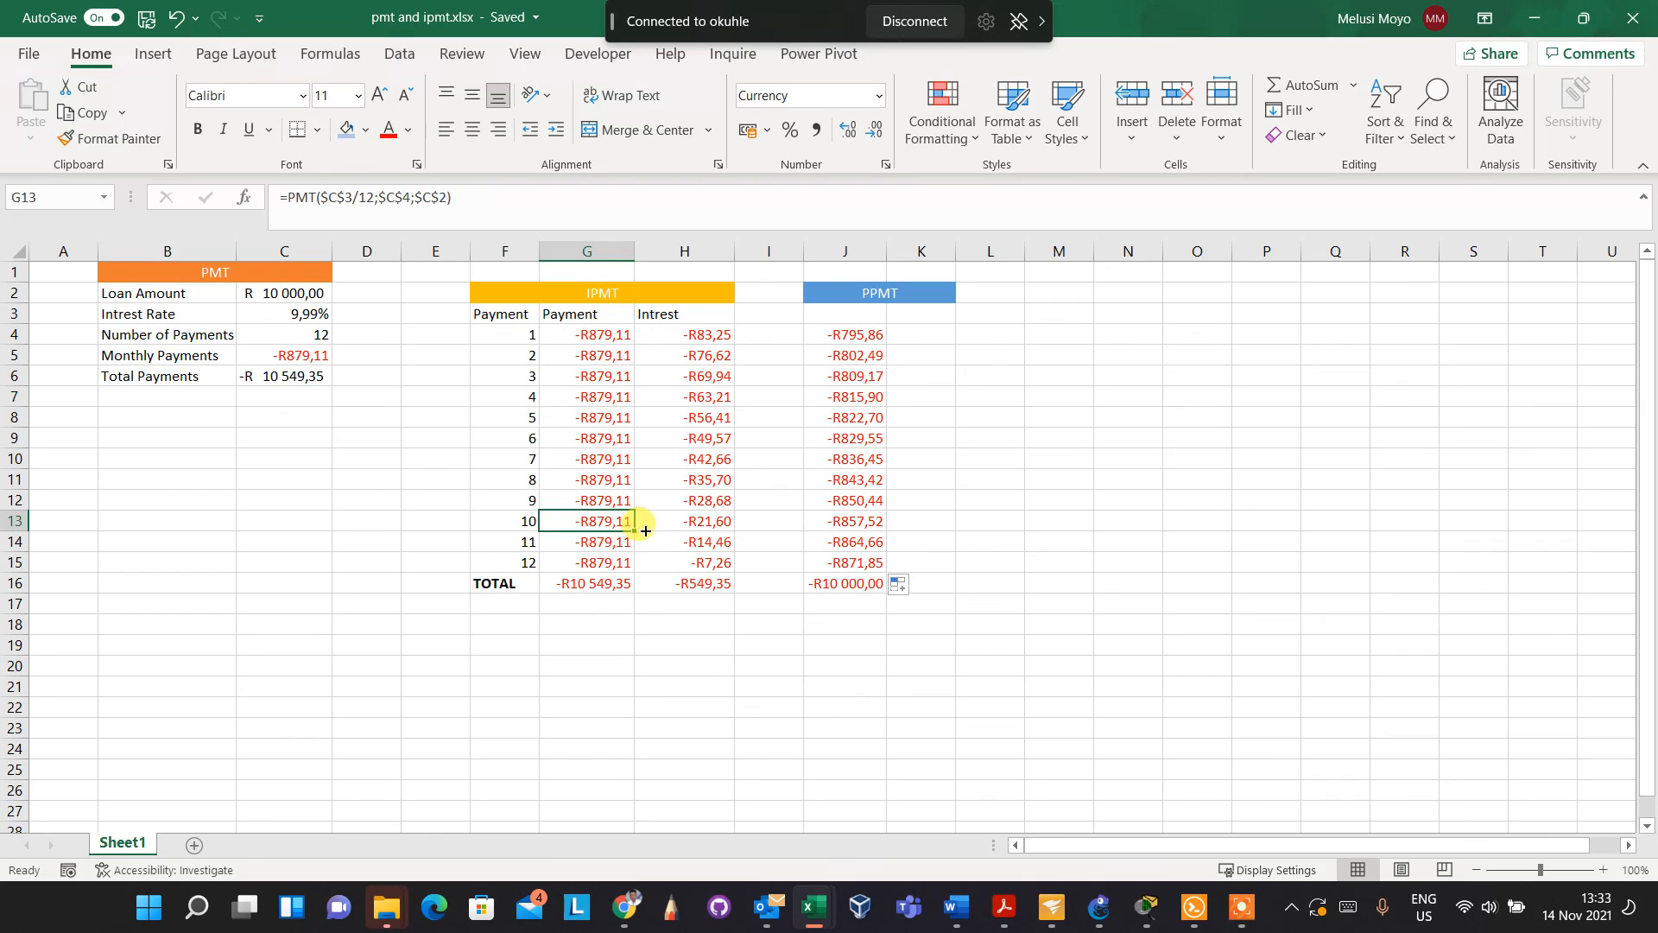
left_click(688, 524)
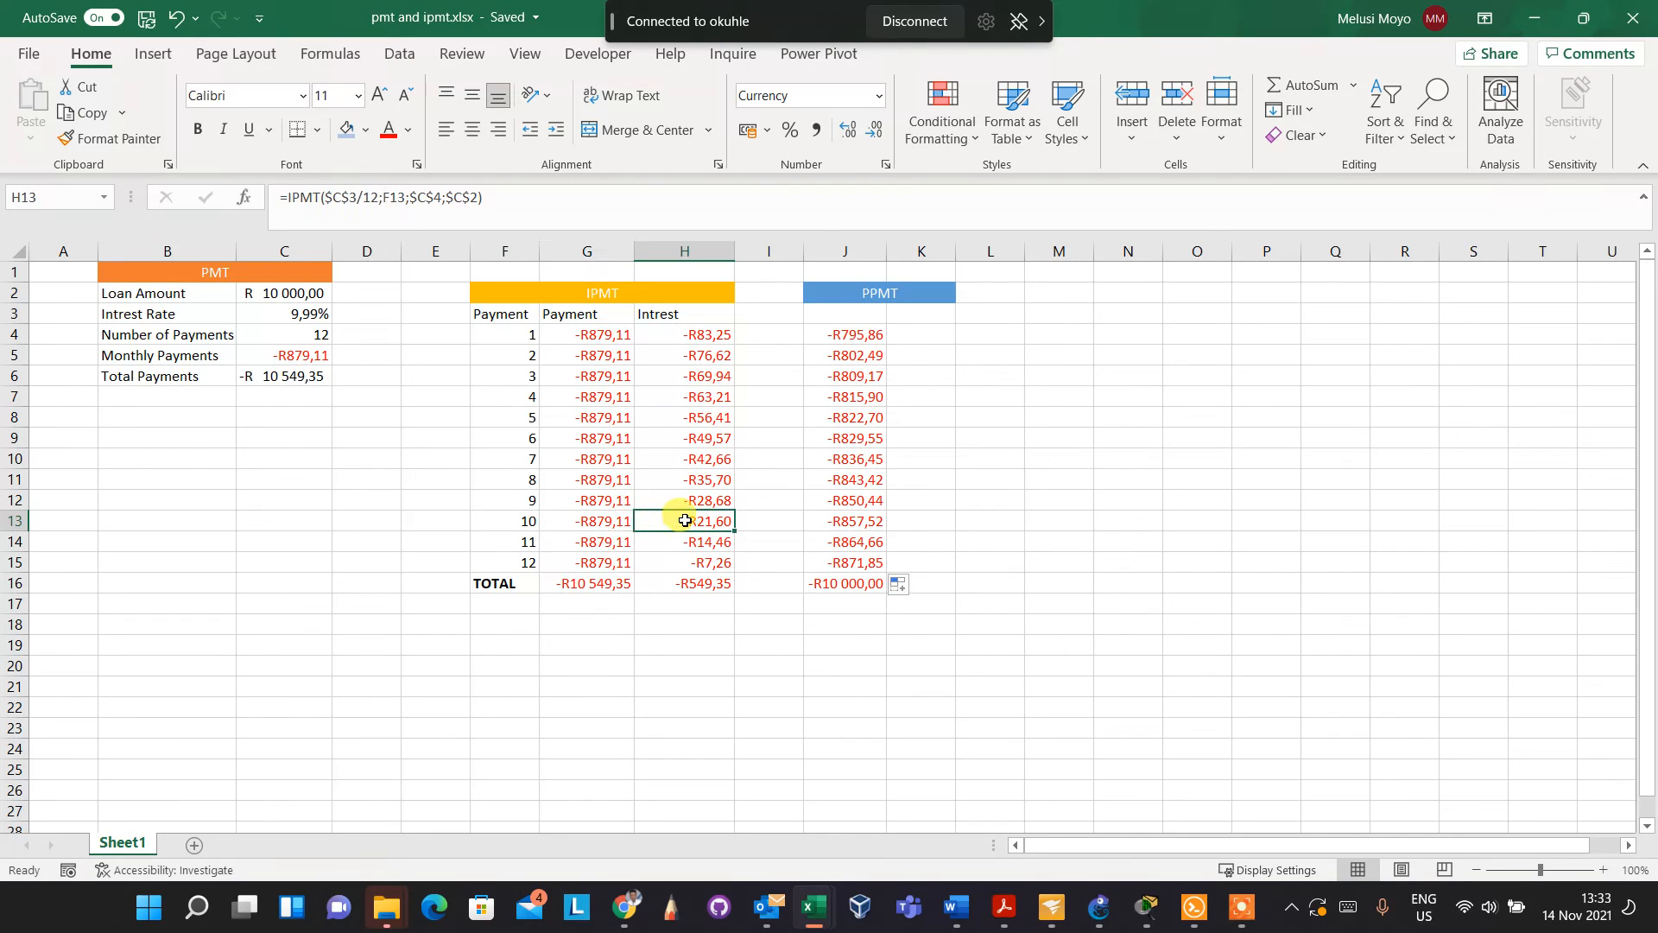
left_click(530, 523)
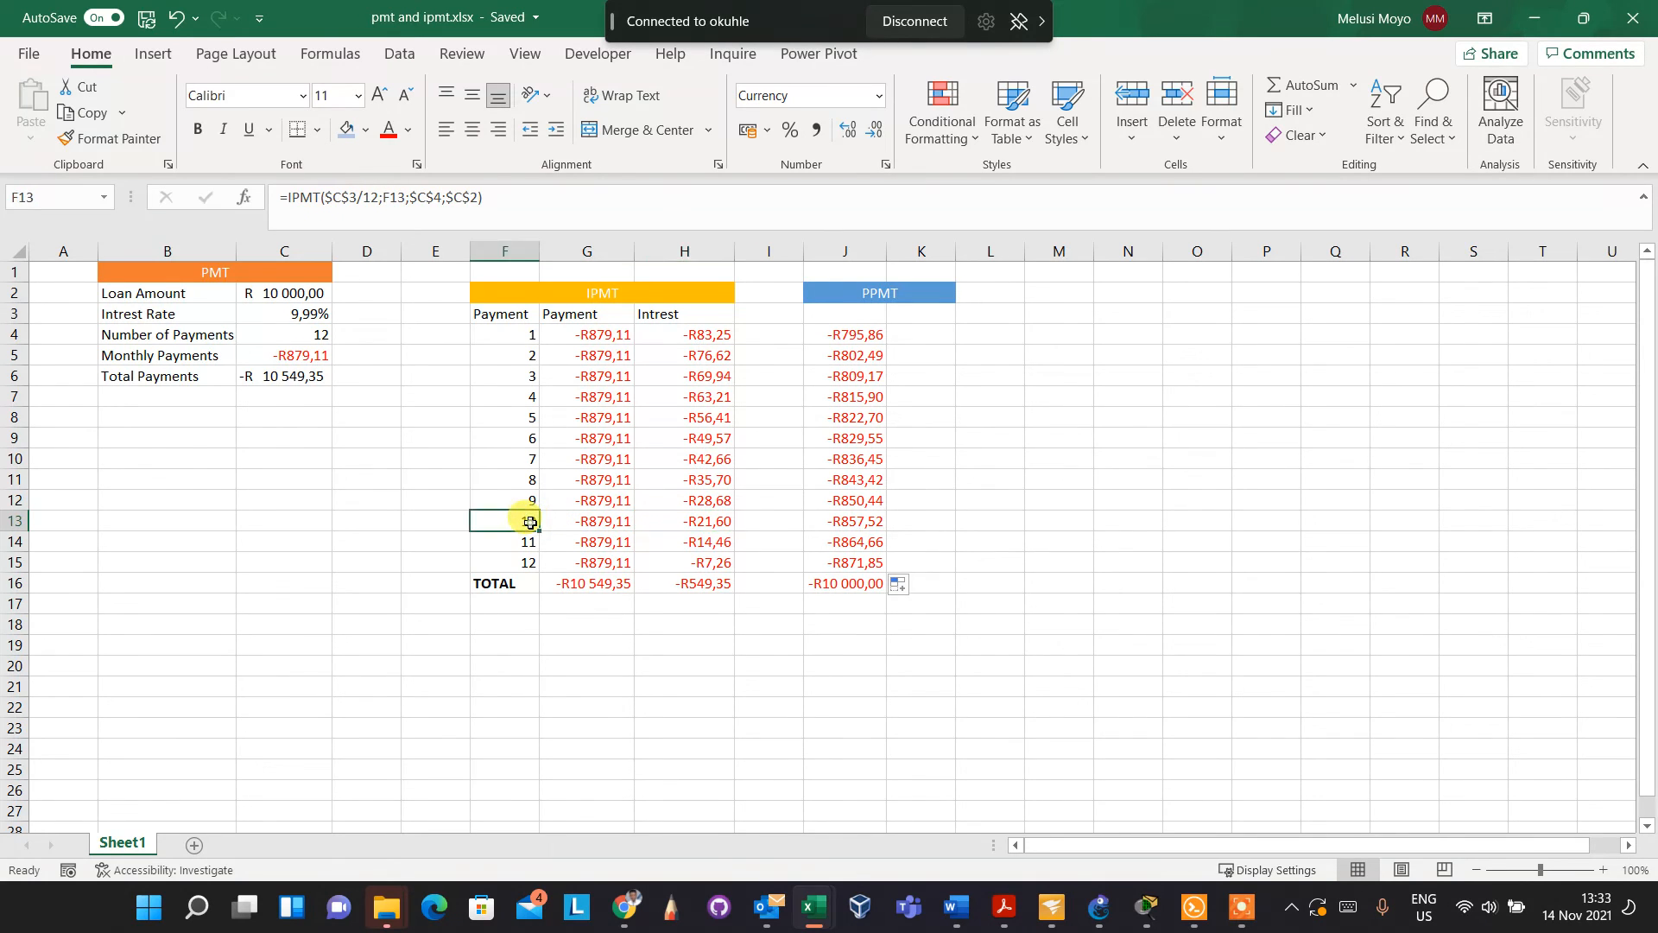
left_click(845, 528)
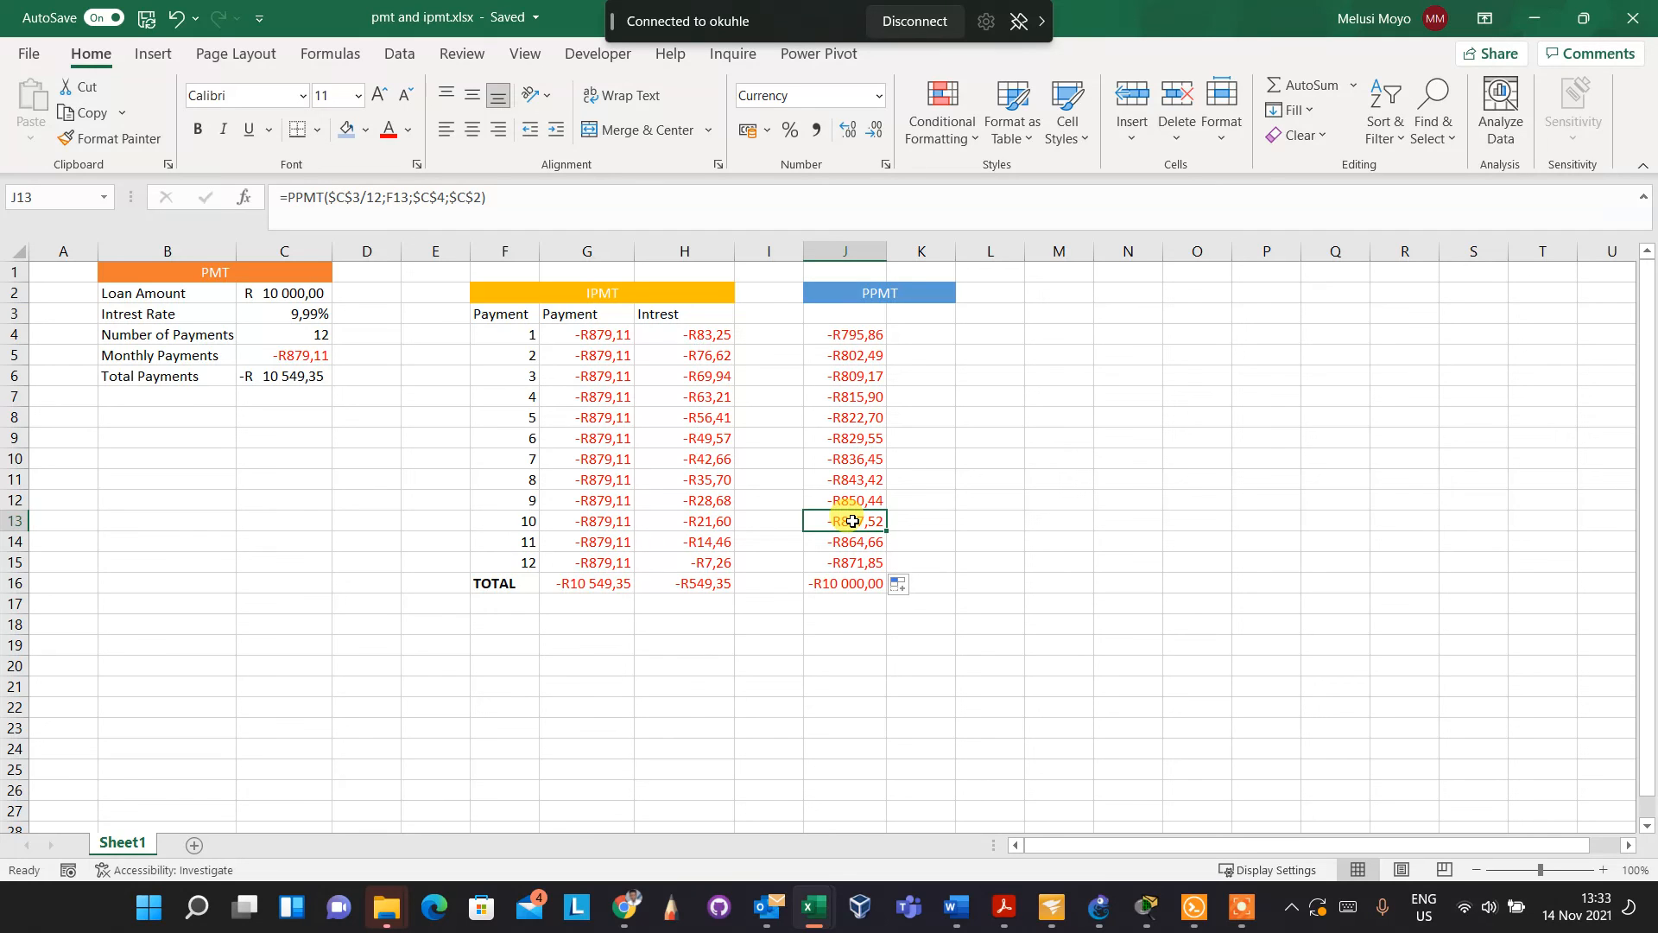
left_click(523, 513)
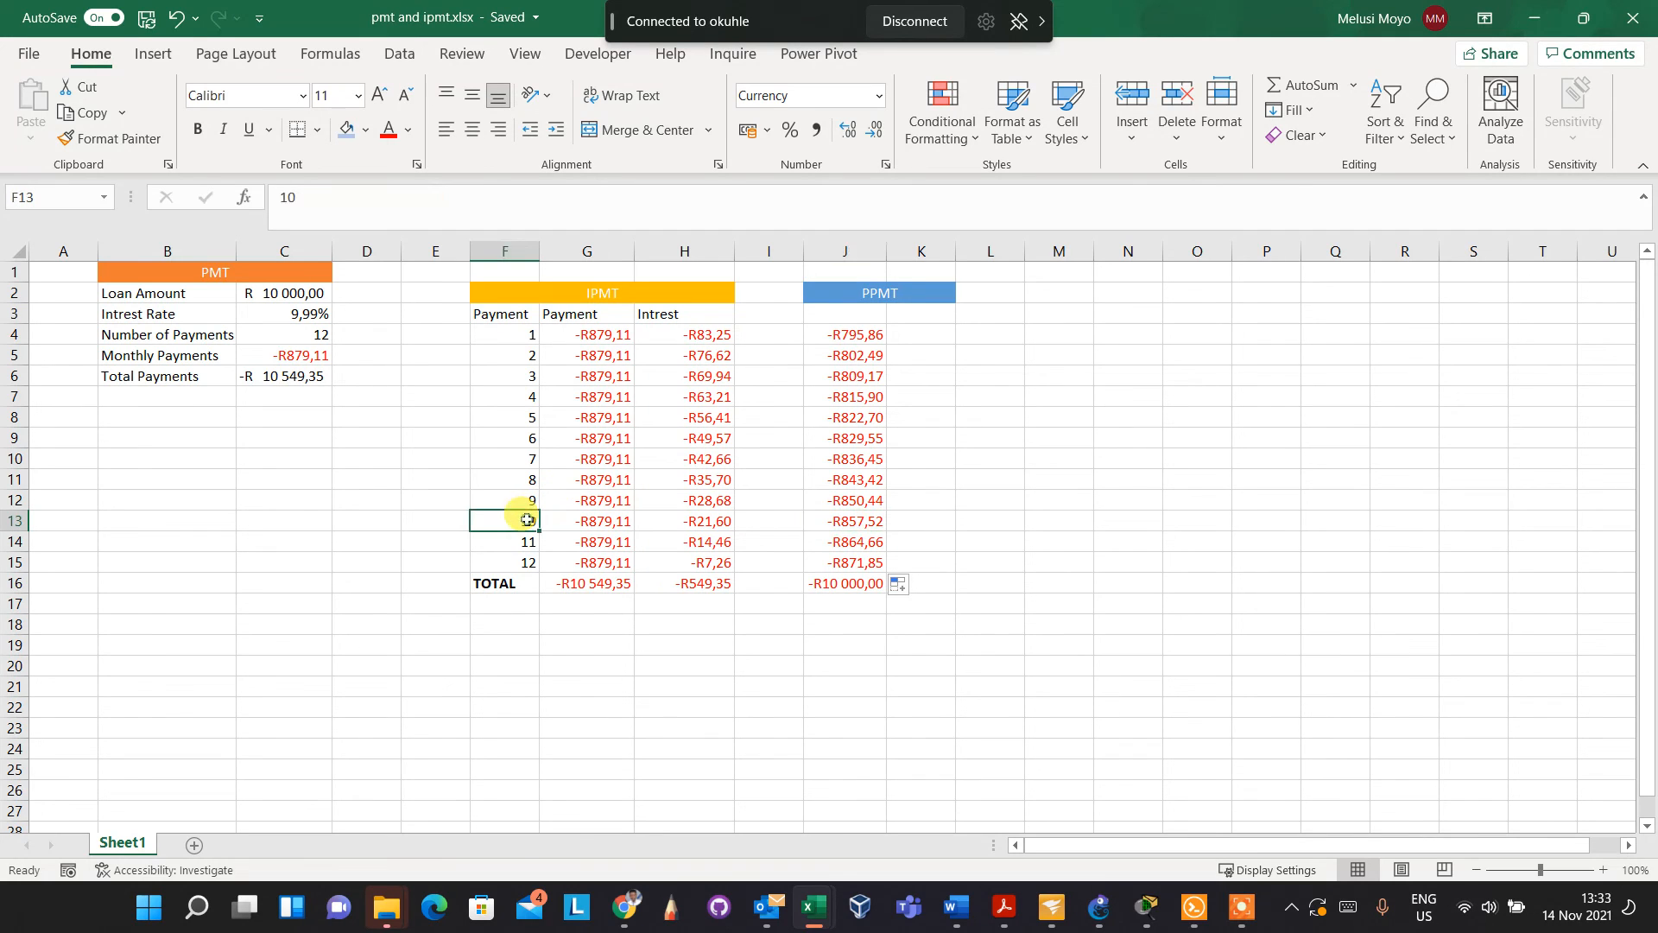
left_click(870, 523)
left_click(852, 566)
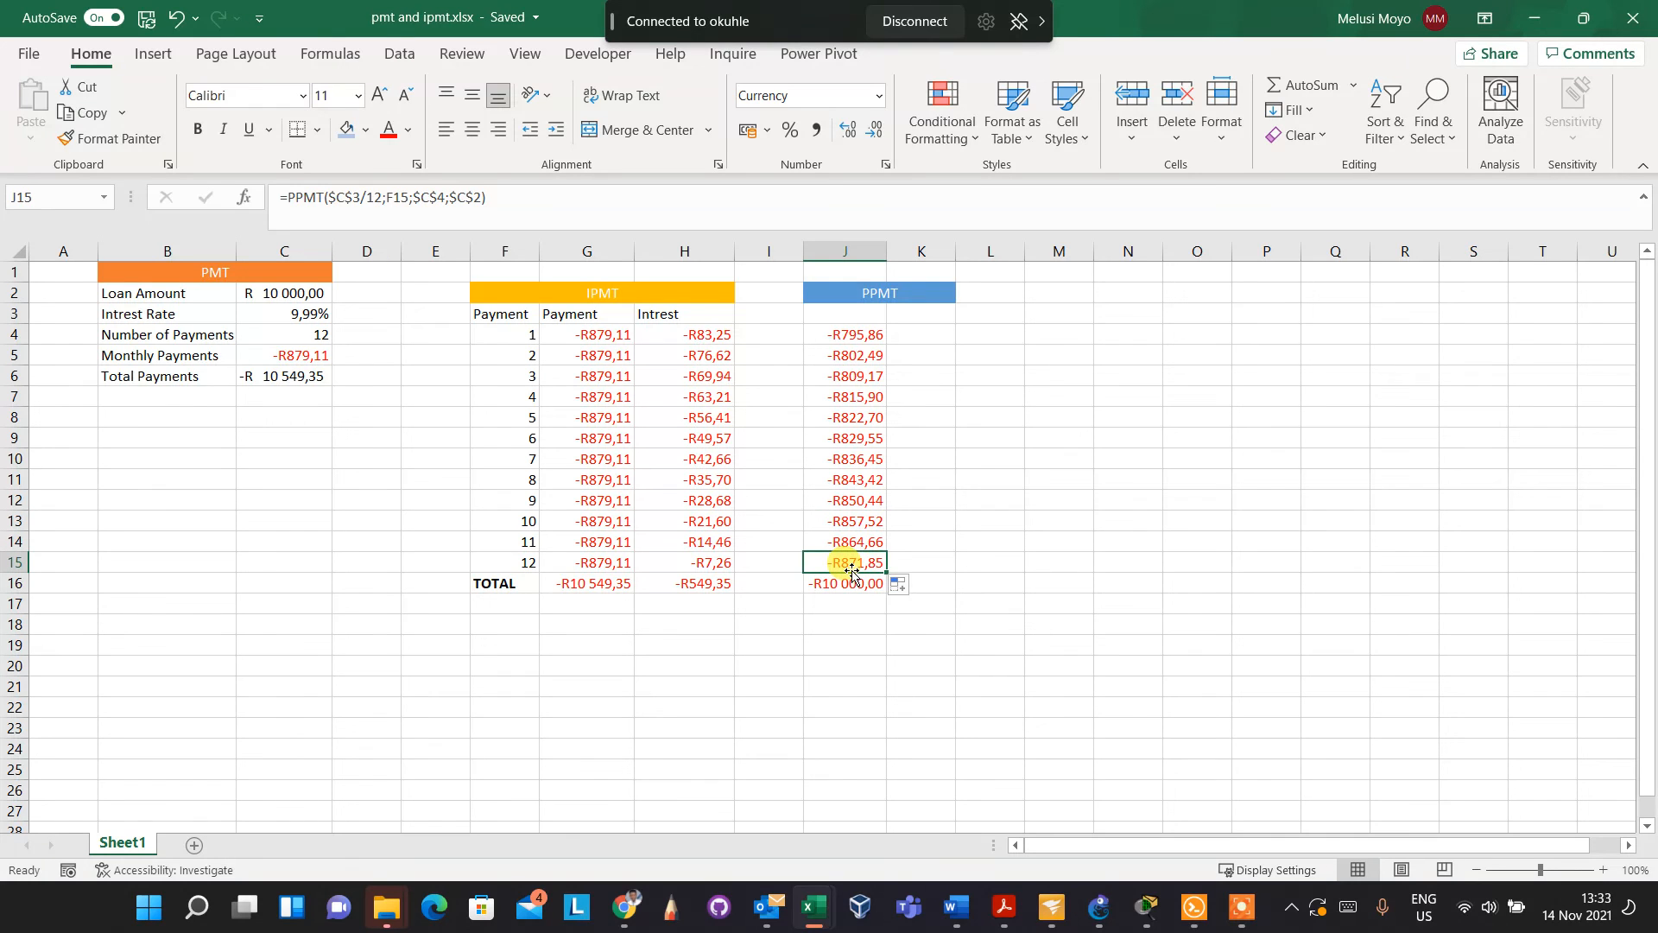
left_click_drag(691, 562, 867, 560)
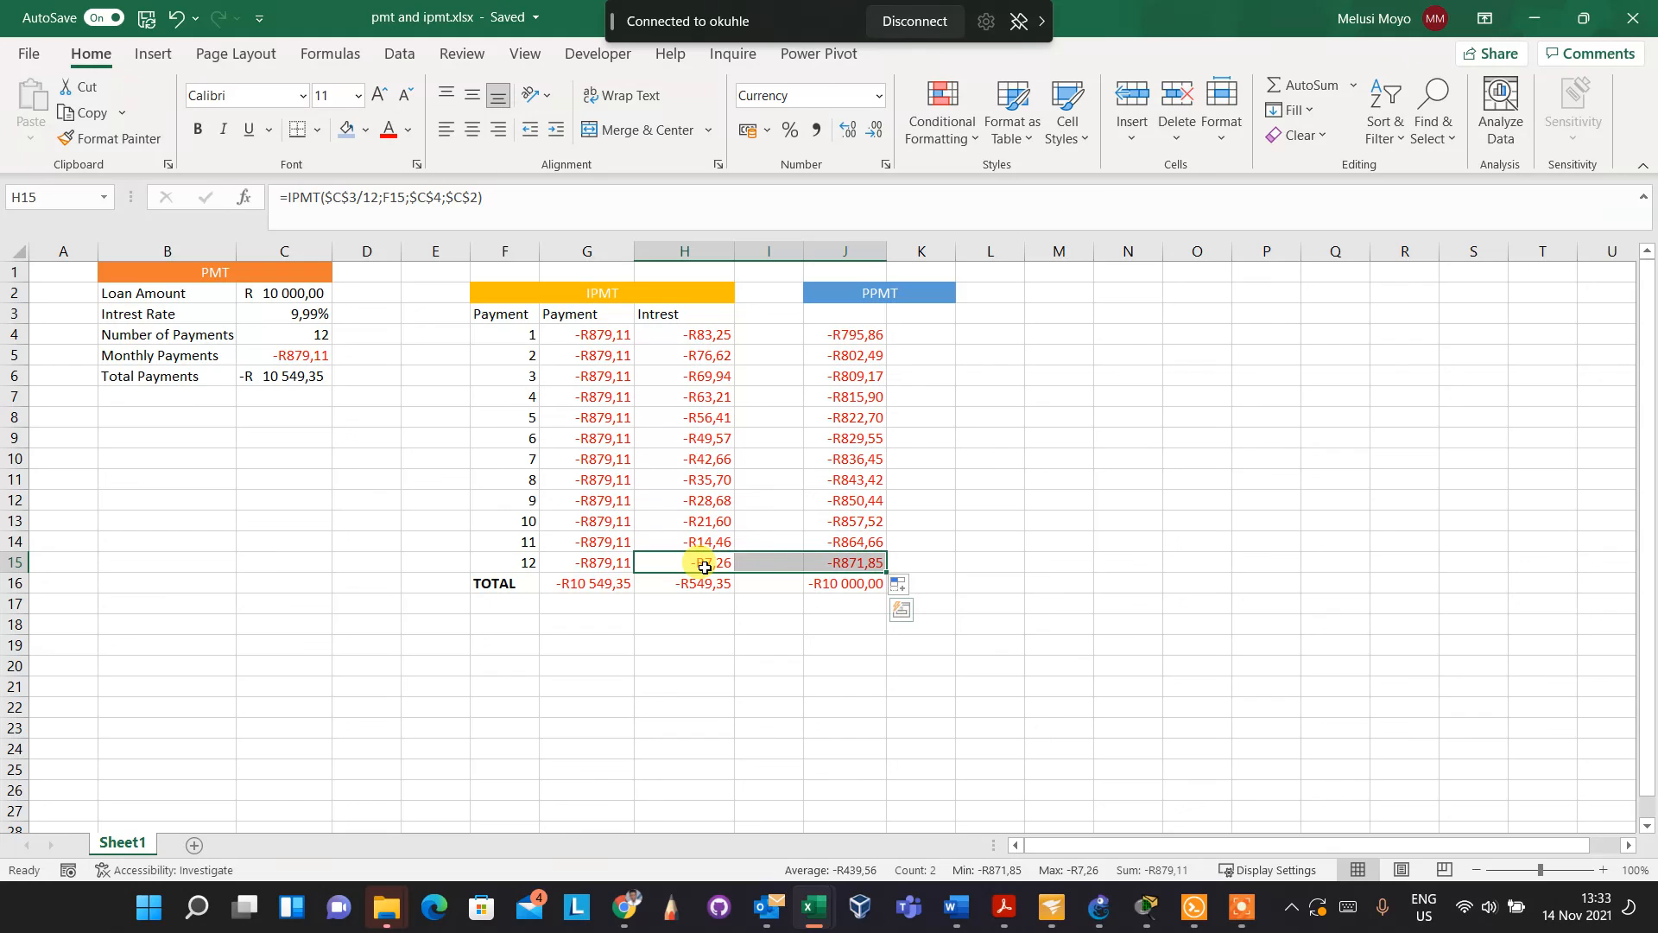
left_click(566, 562)
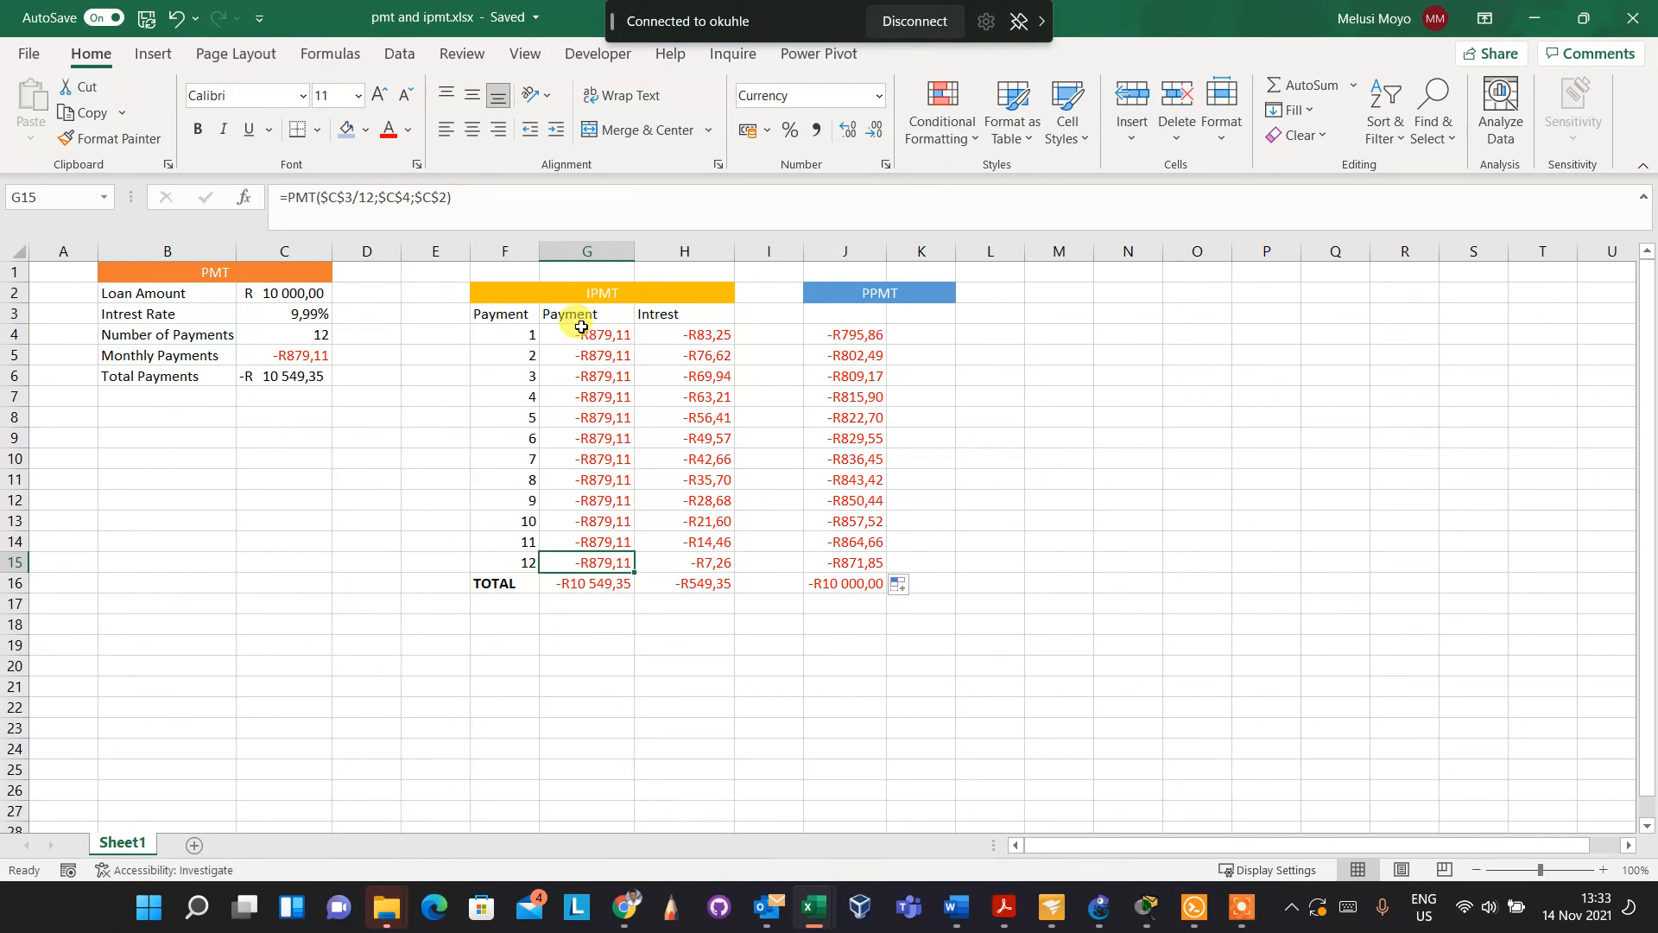
left_click_drag(582, 328, 592, 553)
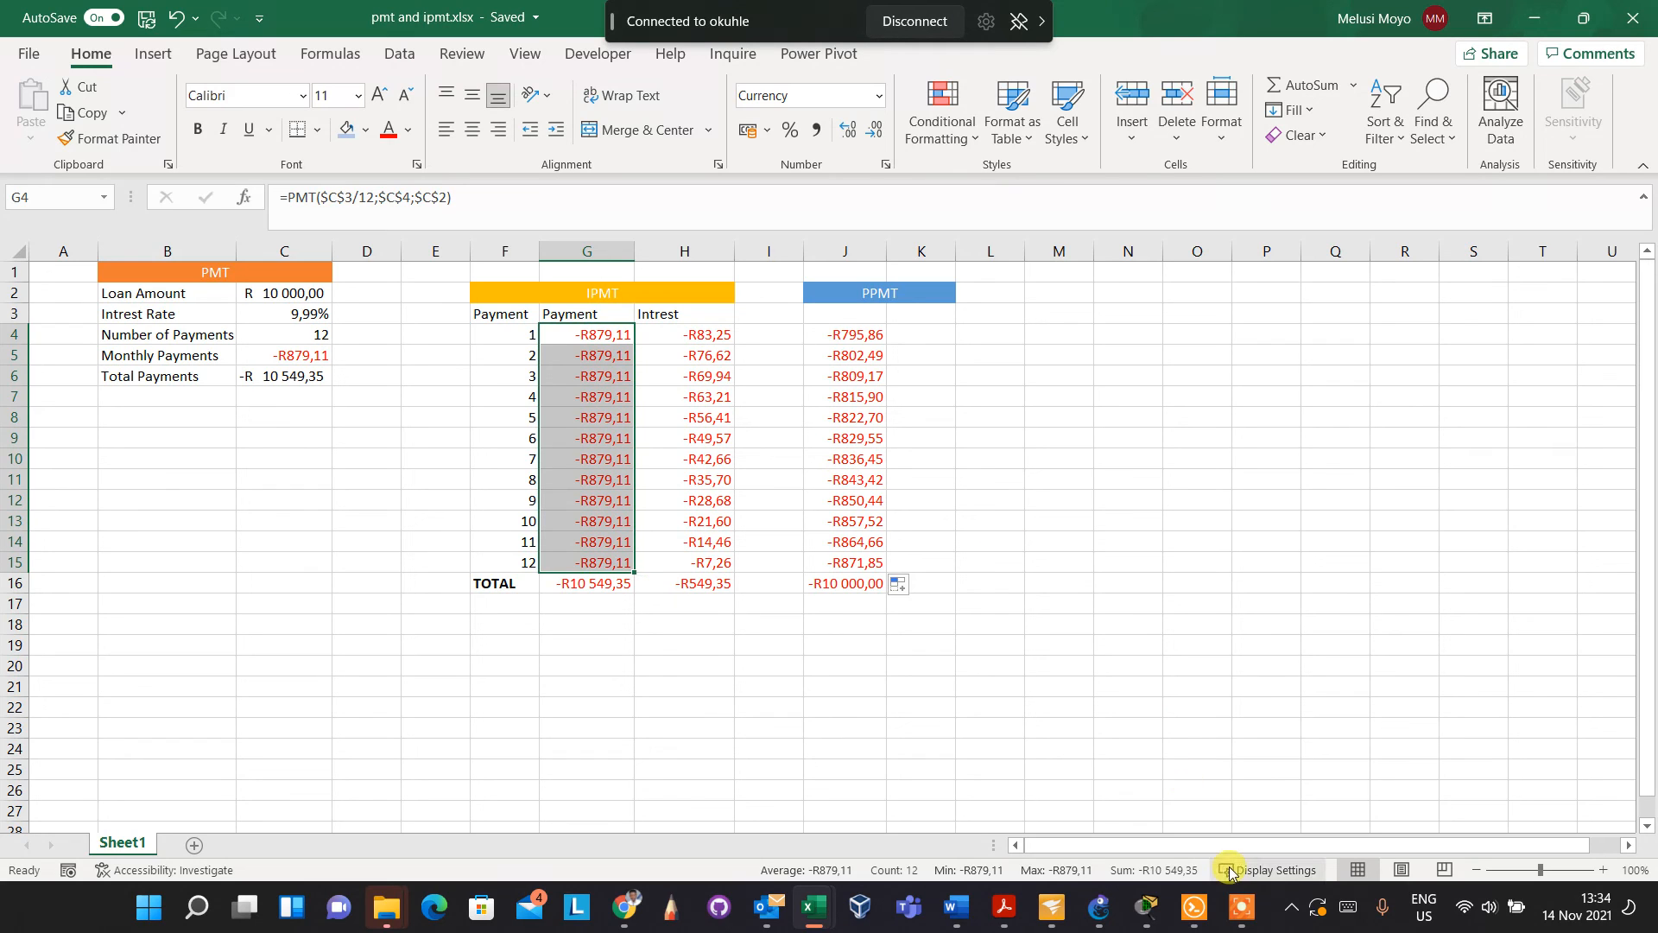
left_click(1244, 914)
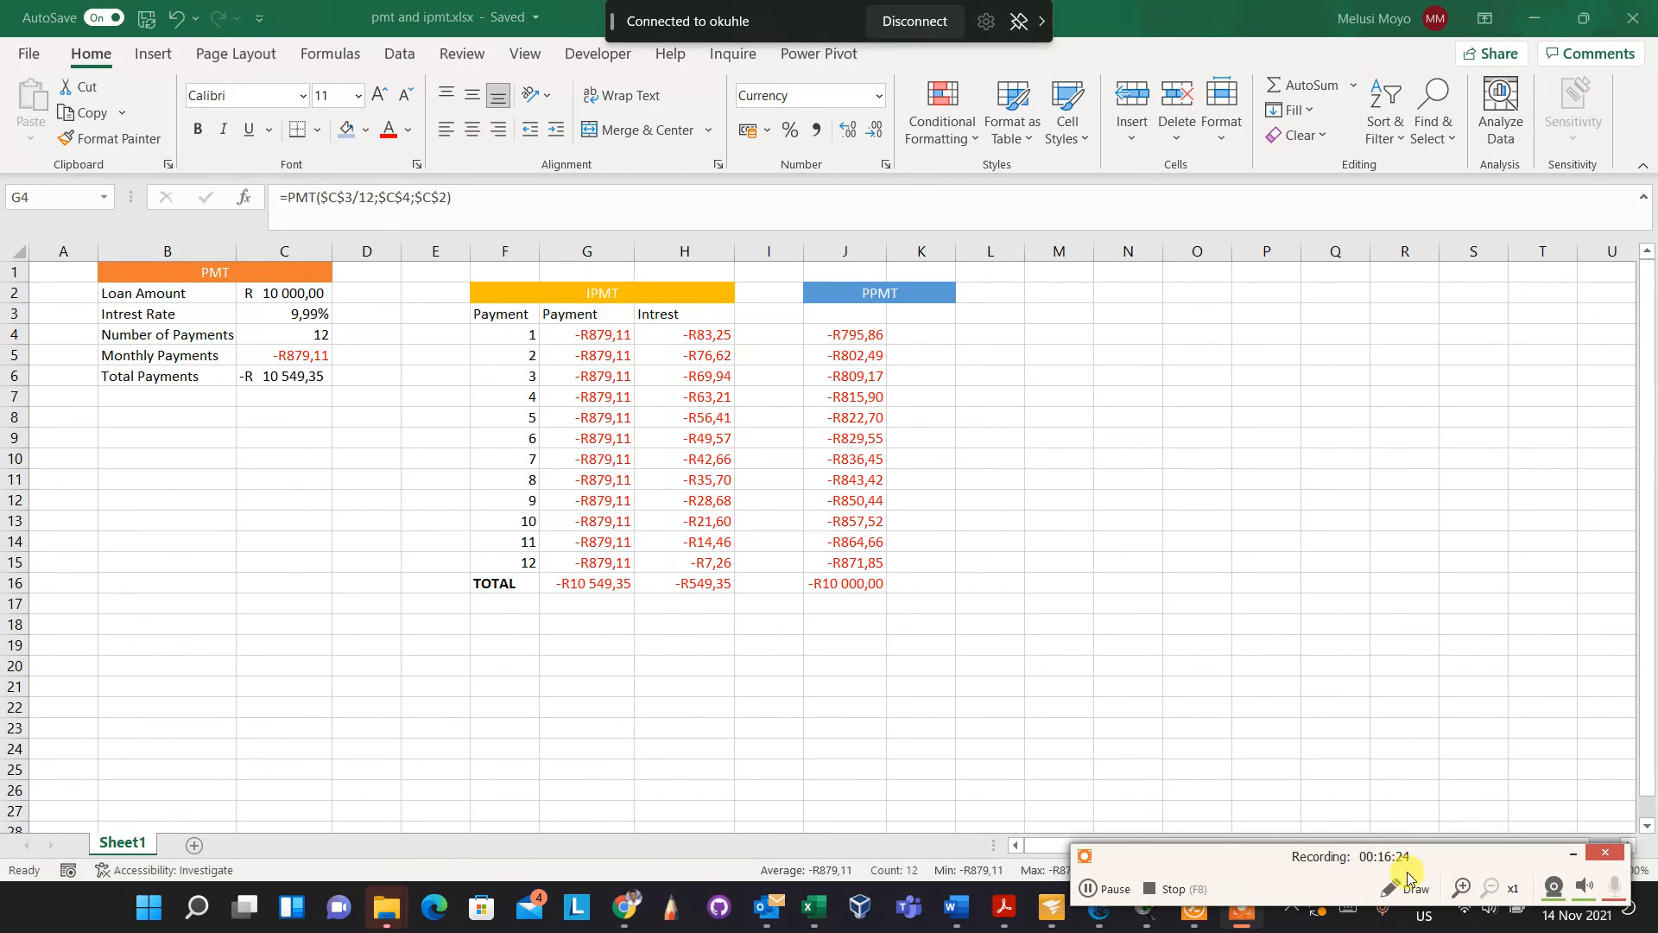